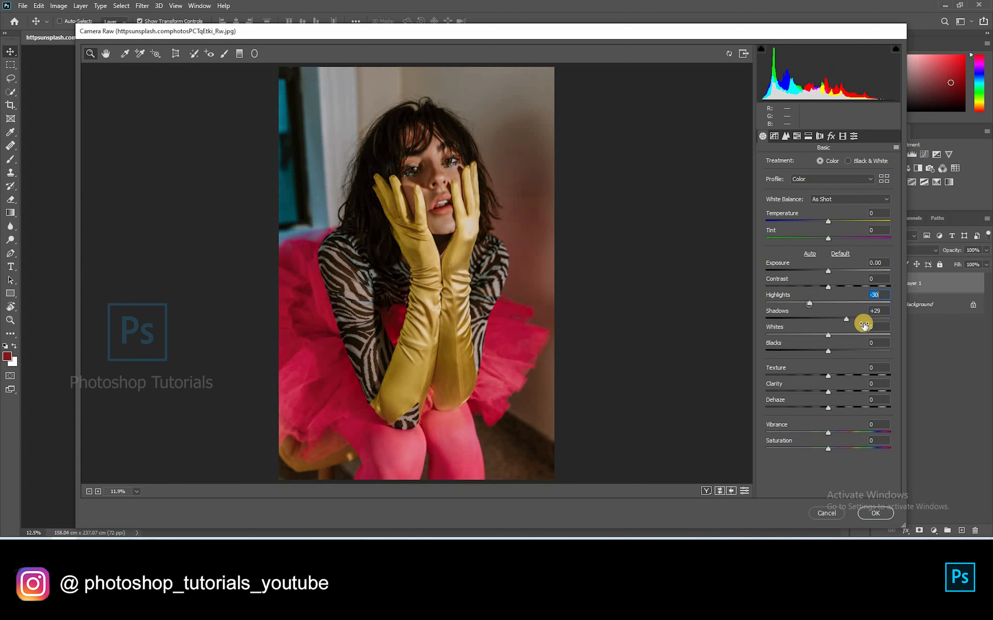
Set the Camera Raw basic adjustments to Shadows +45, Exposure -0.35, Blacks -8, Texture +8 and Clarity +9
click(855, 319)
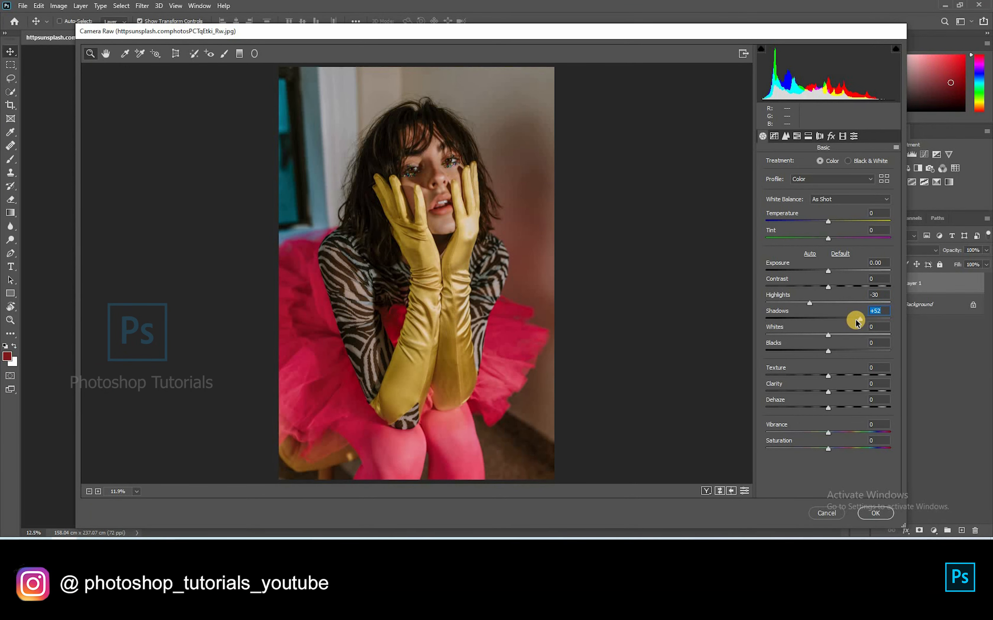
click(856, 320)
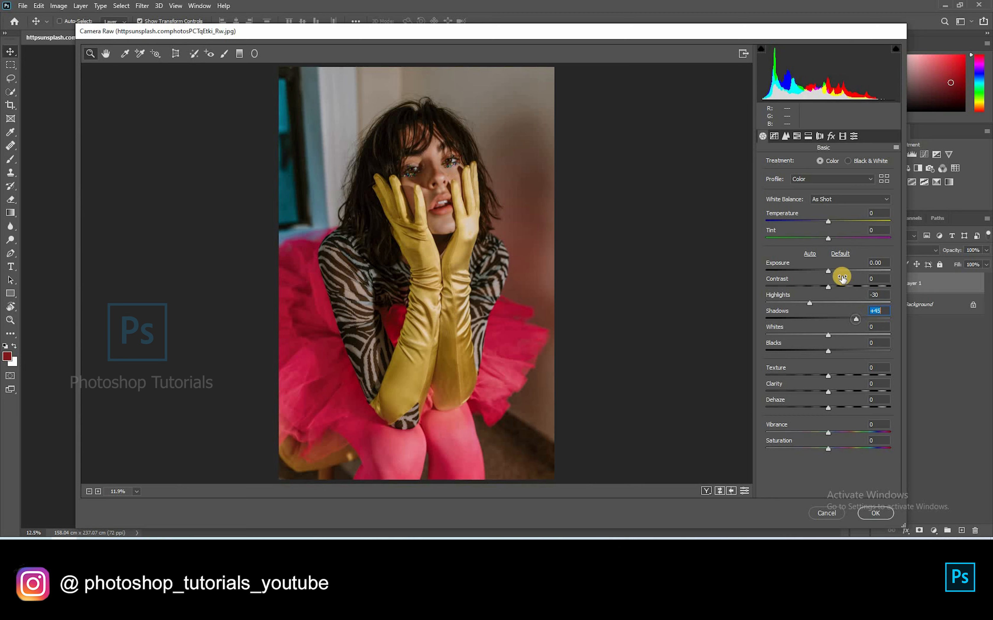
click(827, 272)
drag(827, 272, 823, 273)
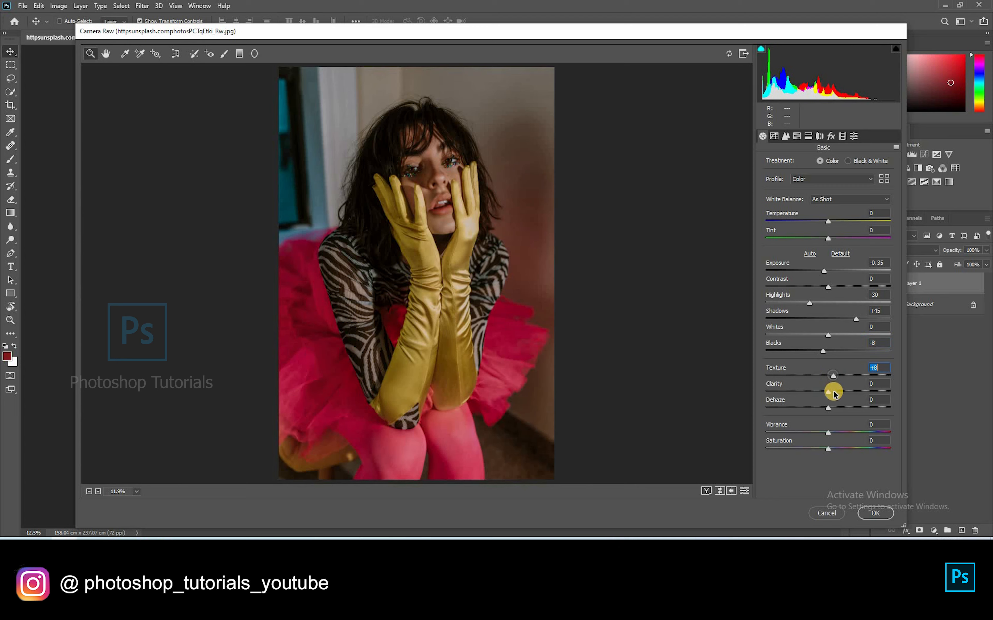
drag(829, 390, 833, 391)
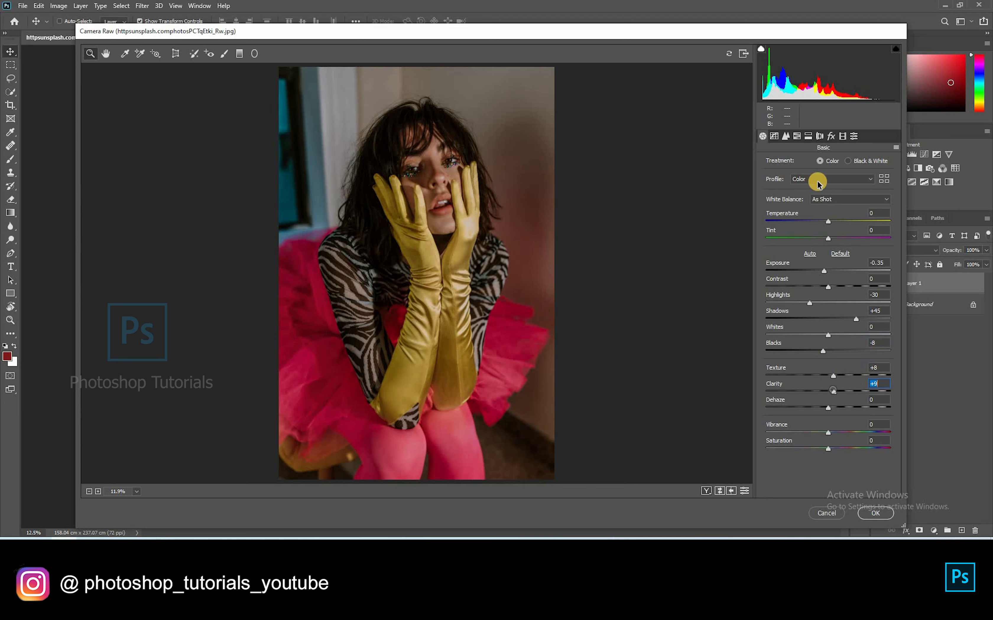
Adjust the photo's HSL hues, setting the blues to -66 and lowering the purples slightly and the magentas strongly
click(796, 136)
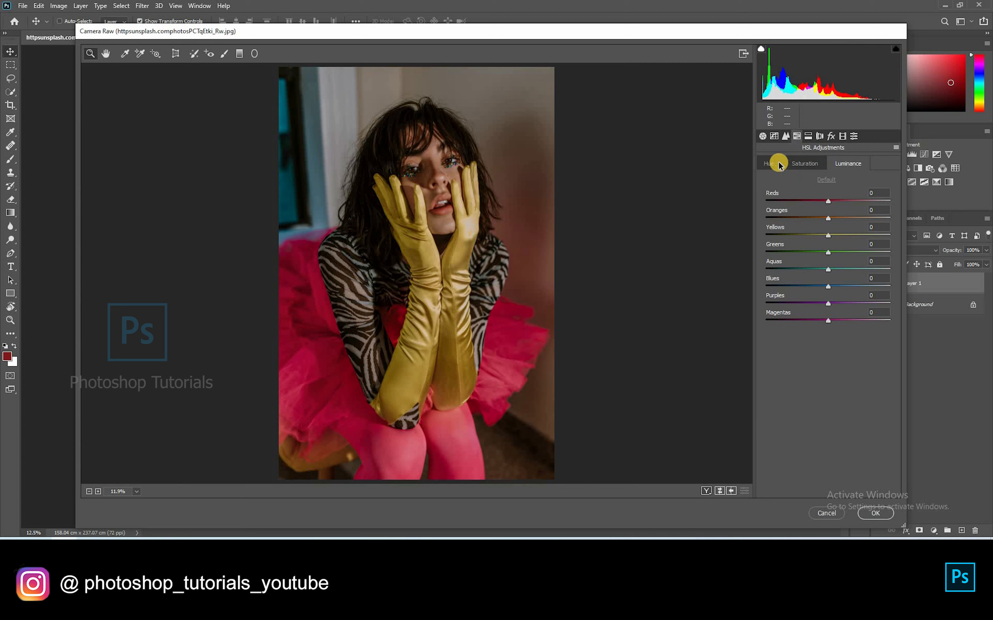
drag(827, 287, 774, 306)
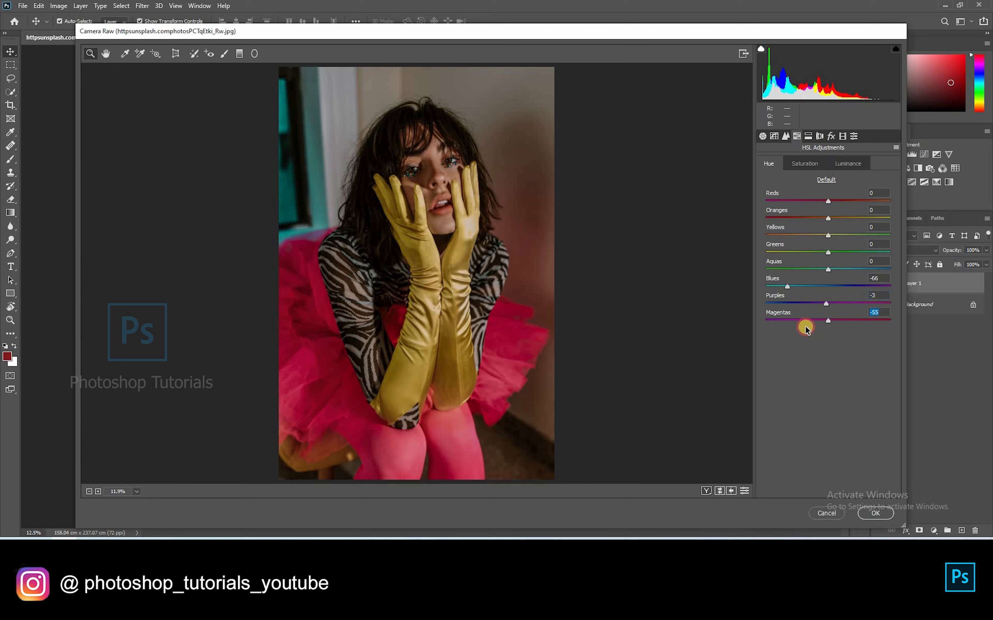
drag(737, 354, 847, 337)
drag(835, 225, 801, 271)
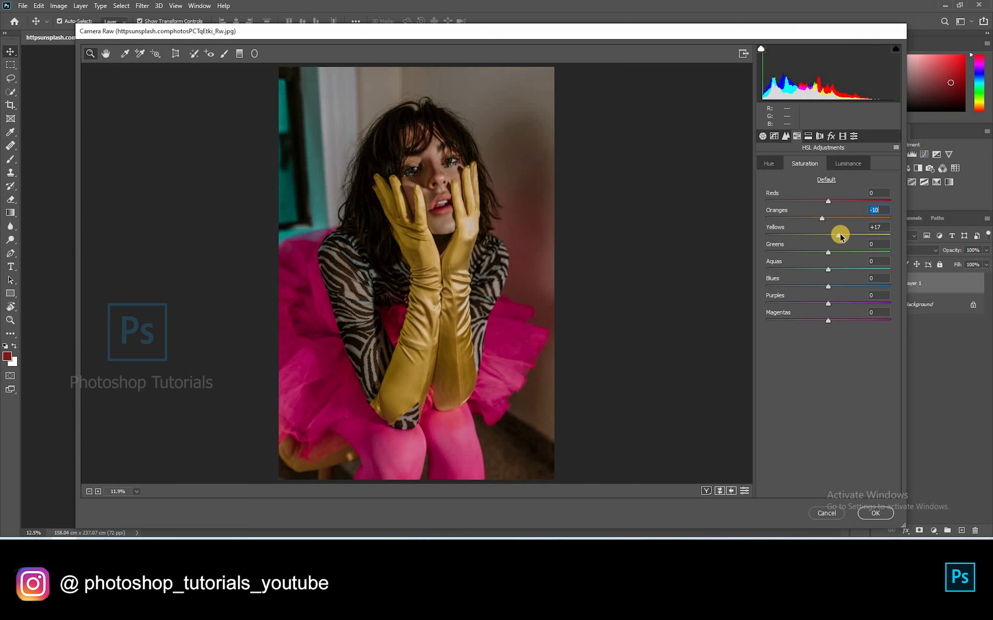
Set HSL saturation to Oranges -8, Yellows +15, Aquas +66, Blues +55, Purples +50 and Magentas +47
drag(824, 306, 857, 320)
drag(828, 269, 869, 271)
drag(828, 286, 877, 286)
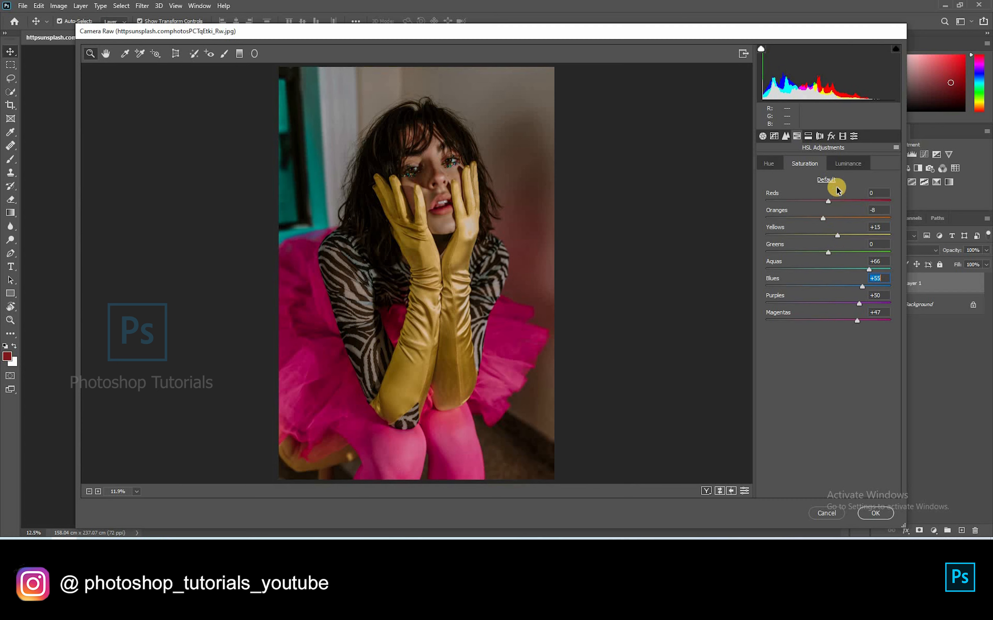
Set HSL luminance to Oranges +5, Yellows -38, Greens -22, Blues -13, Purples -22 and Magentas -18
click(848, 163)
drag(827, 236, 803, 238)
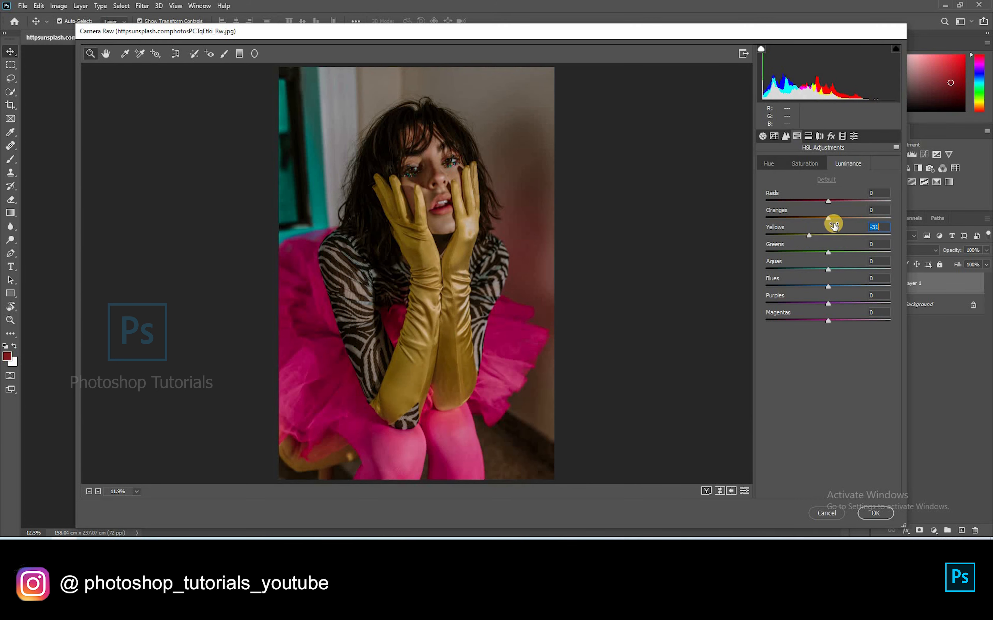
drag(829, 224, 831, 228)
drag(825, 307, 815, 258)
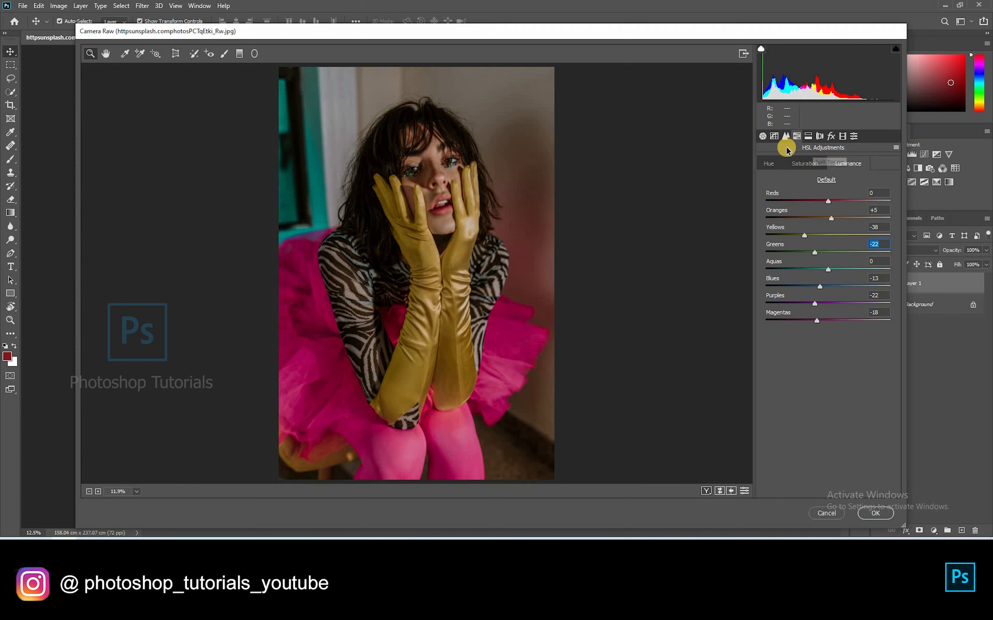
Apply the Camera Raw adjustments to Layer 1 and compare the image with the layer hidden and shown
click(869, 515)
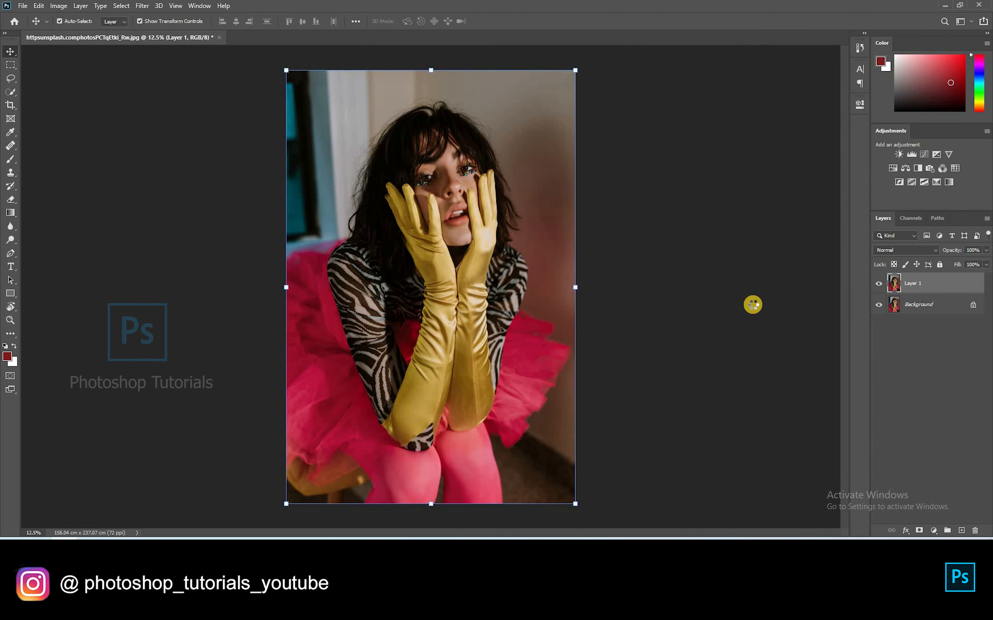
click(878, 283)
click(879, 283)
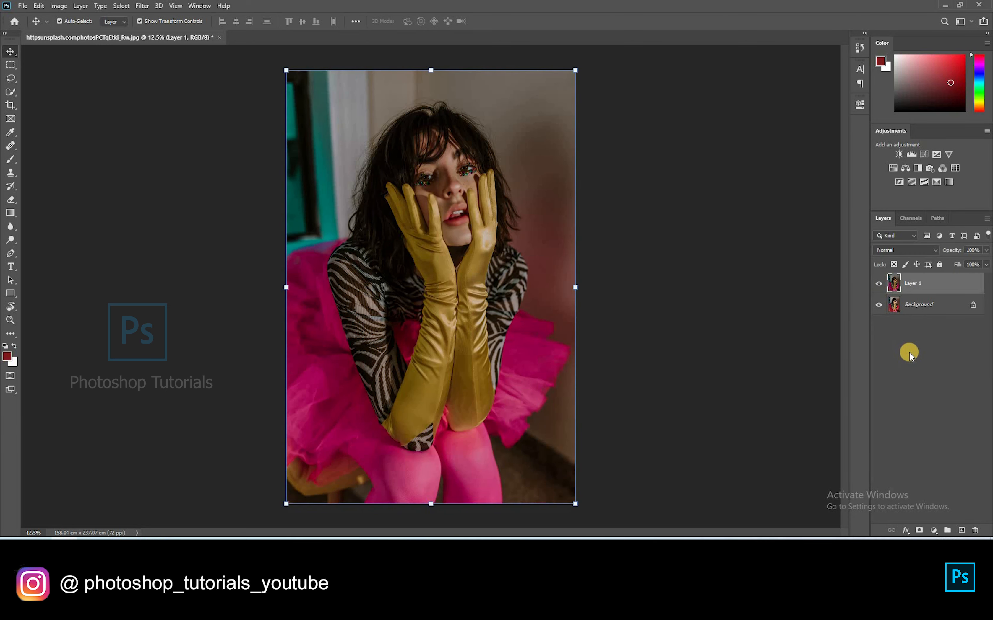
Add a Selective Color adjustment layer above Layer 1 and fine-tune the ink amounts of its reds
click(935, 182)
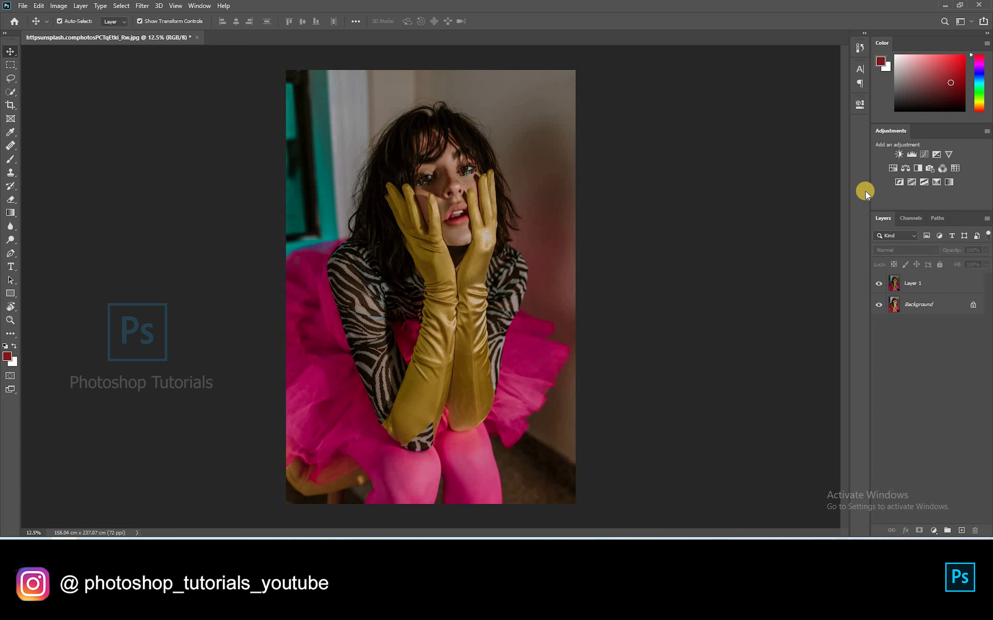
drag(769, 187, 757, 208)
drag(771, 228, 779, 227)
Set the yellows of the Selective Color adjustment to Cyan -57%, Magenta -34% and Yellow -22%
click(748, 147)
click(766, 164)
drag(771, 168, 736, 168)
drag(771, 188, 750, 190)
drag(770, 208, 752, 209)
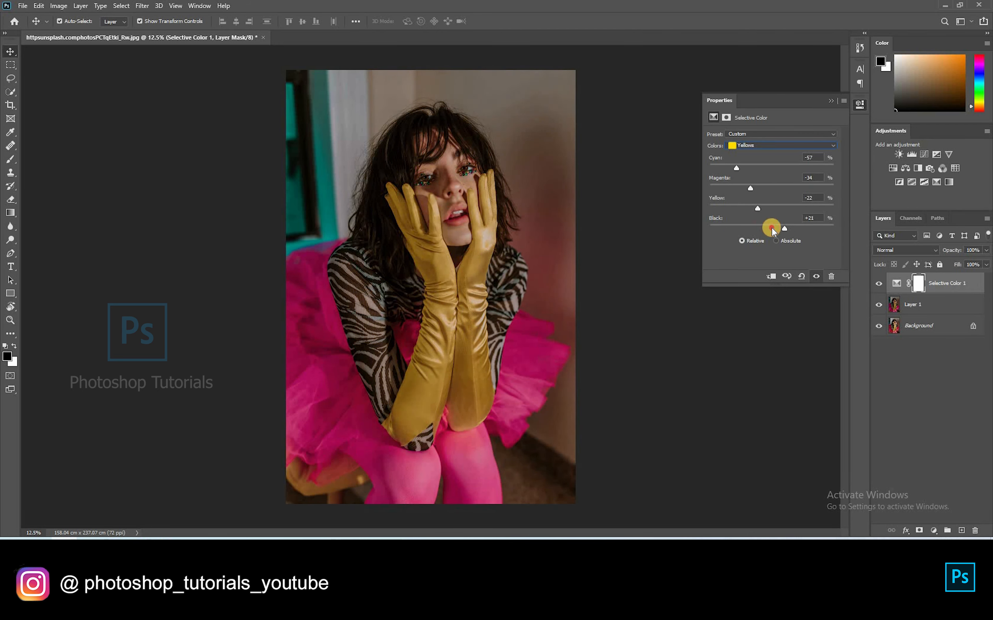
Compare the image with and without the Selective Color adjustment and invert its layer mask to black
click(881, 282)
click(881, 282)
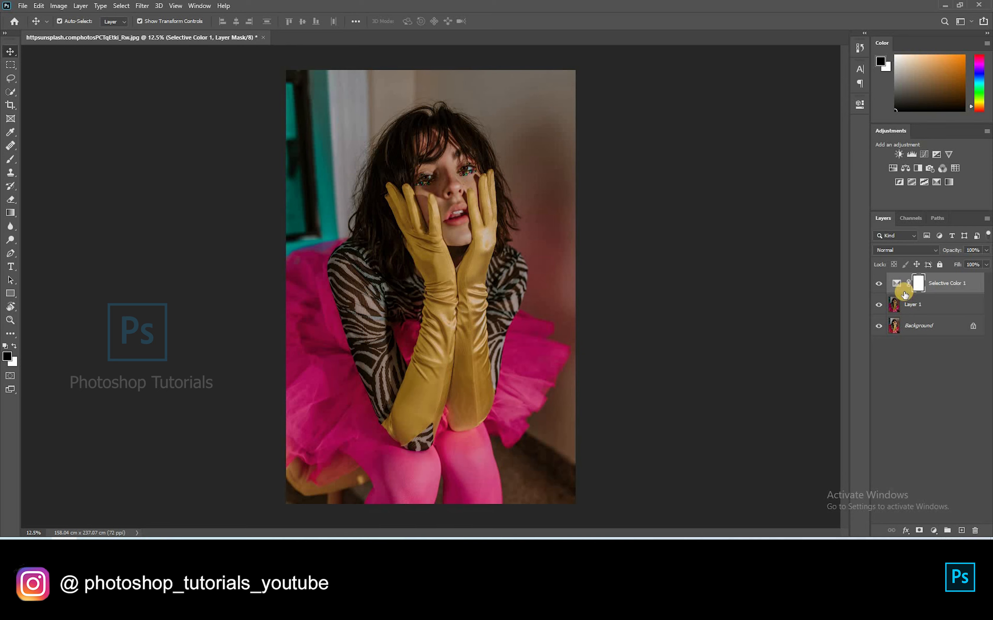
key(ctrl+i)
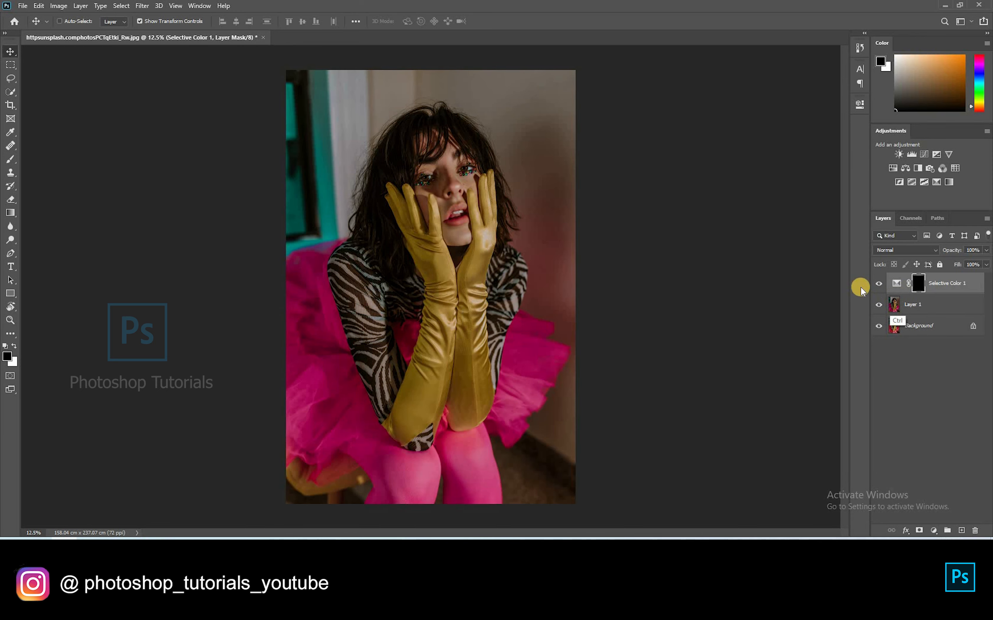
Paint white on the Selective Color 1 mask over the woman's face, using a brush with 34% flow
key(b)
scroll(437, 149, up, 5)
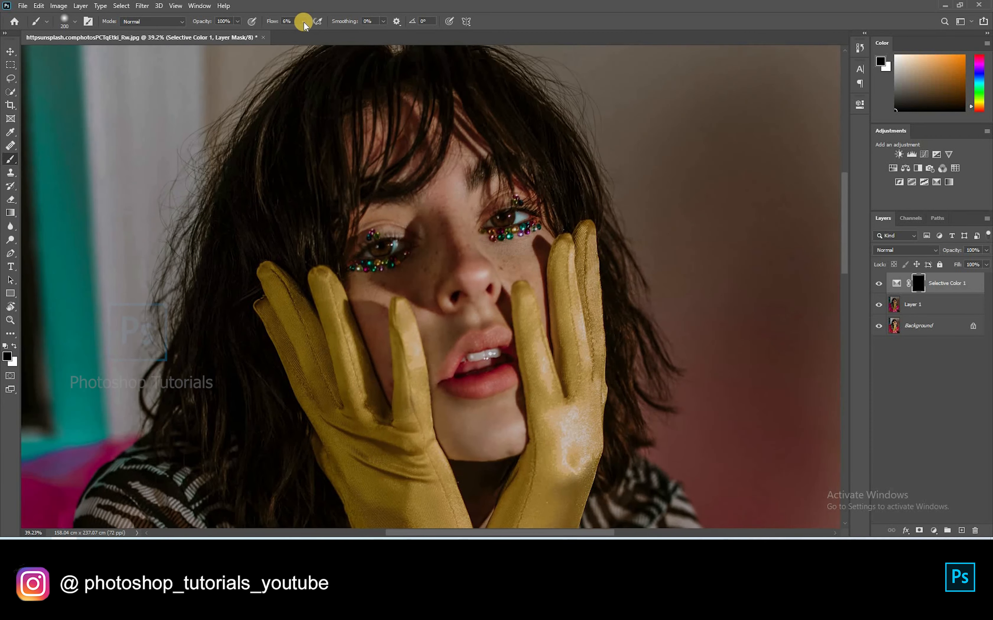
click(303, 22)
click(316, 34)
click(405, 156)
key(x)
drag(400, 135, 355, 186)
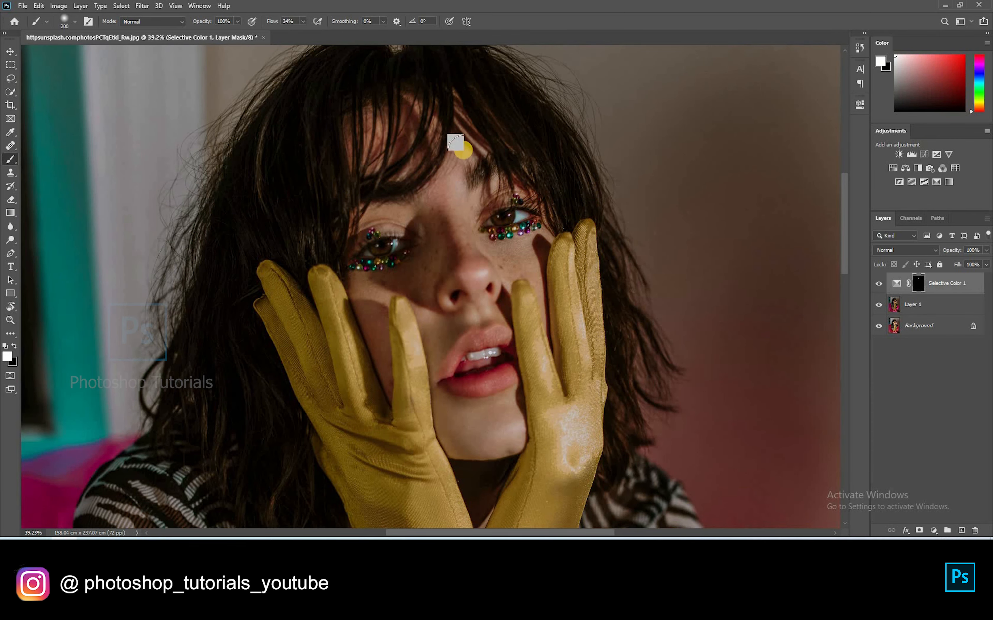
mouse_move(366, 288)
mouse_down()
mouse_move(436, 382)
mouse_move(504, 433)
mouse_move(478, 292)
mouse_move(540, 230)
mouse_move(486, 192)
mouse_move(501, 260)
mouse_move(457, 92)
mouse_up()
Compare the face with the Selective Color 1 adjustment hidden and shown, and check the whole photo
click(878, 284)
click(878, 283)
scroll(726, 305, down, 3)
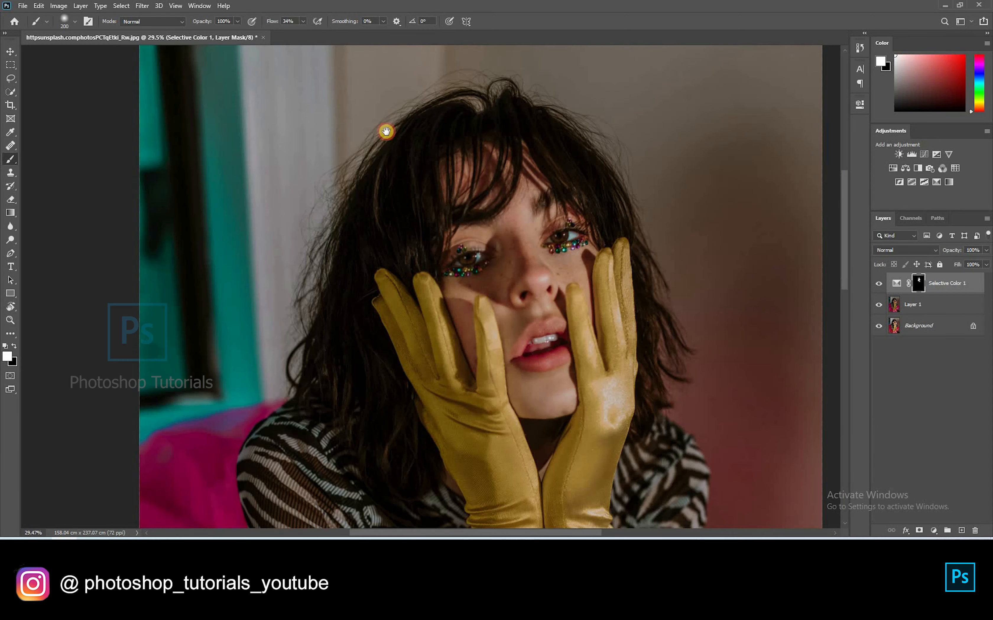
drag(476, 283, 385, 131)
scroll(371, 360, down, 3)
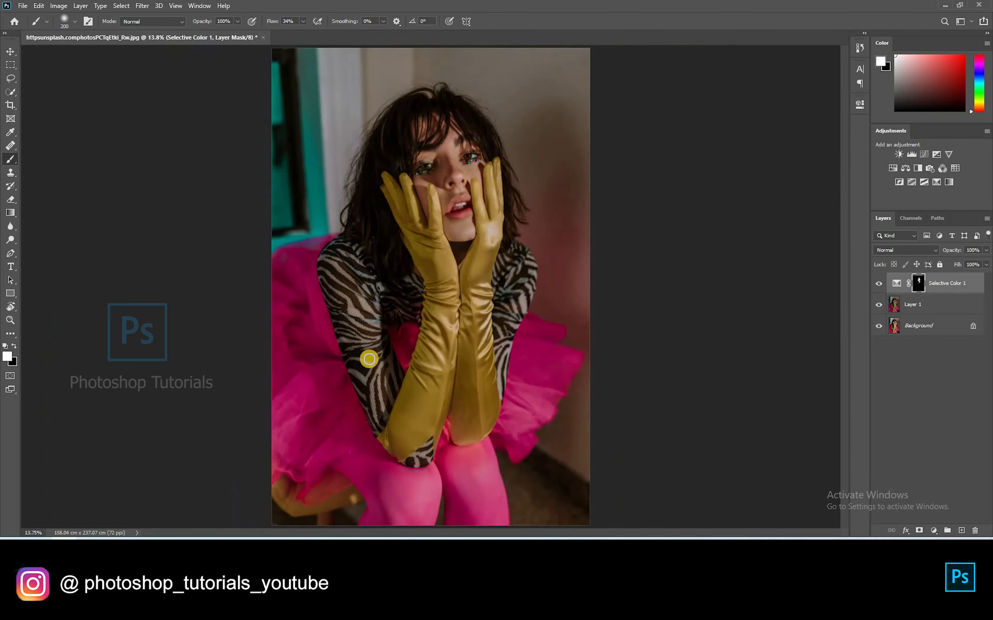
scroll(775, 260, down, 1)
scroll(775, 260, up, 1)
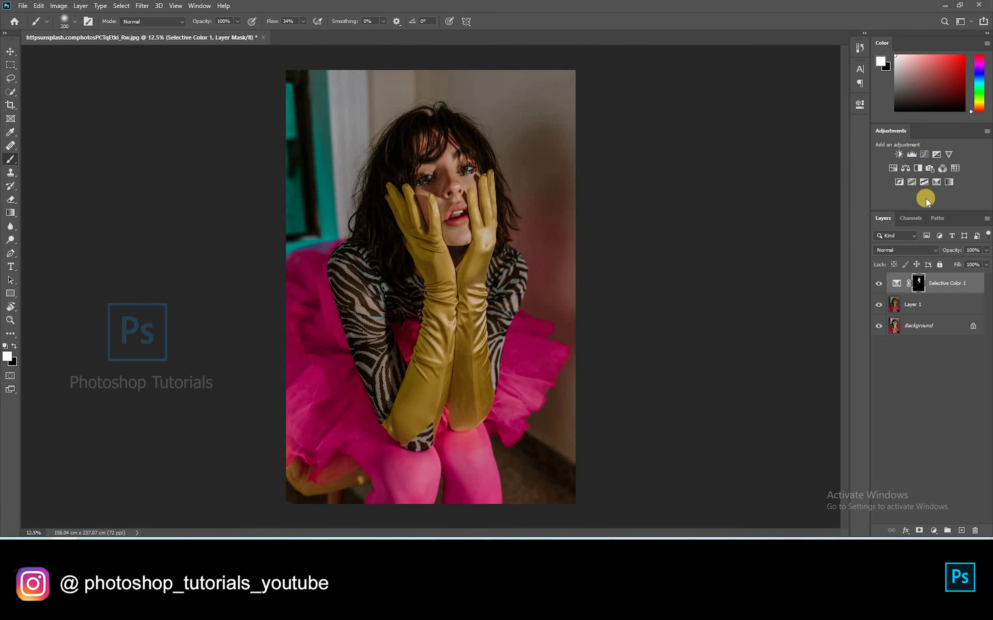
Add a second Selective Color adjustment layer and adjust the ink amounts of its reds, including black
click(936, 181)
drag(771, 168, 788, 208)
drag(771, 228, 786, 228)
Set the magentas of Selective Color 2 to Cyan -58% and Magenta +76%, and lower their yellow amount strongly
click(763, 144)
click(745, 192)
drag(736, 181, 735, 181)
drag(771, 189, 821, 216)
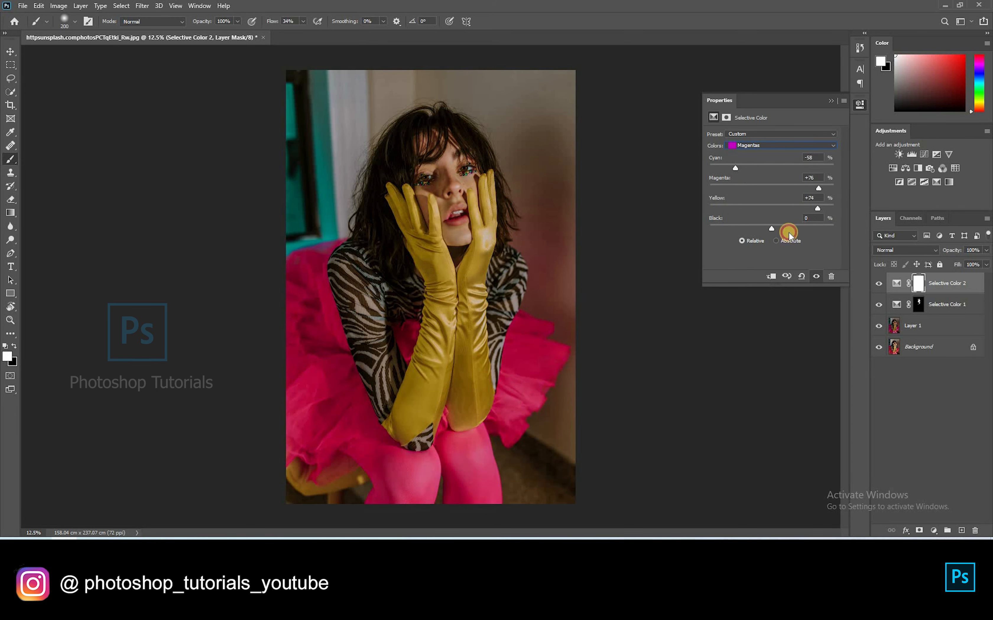
drag(757, 208, 713, 208)
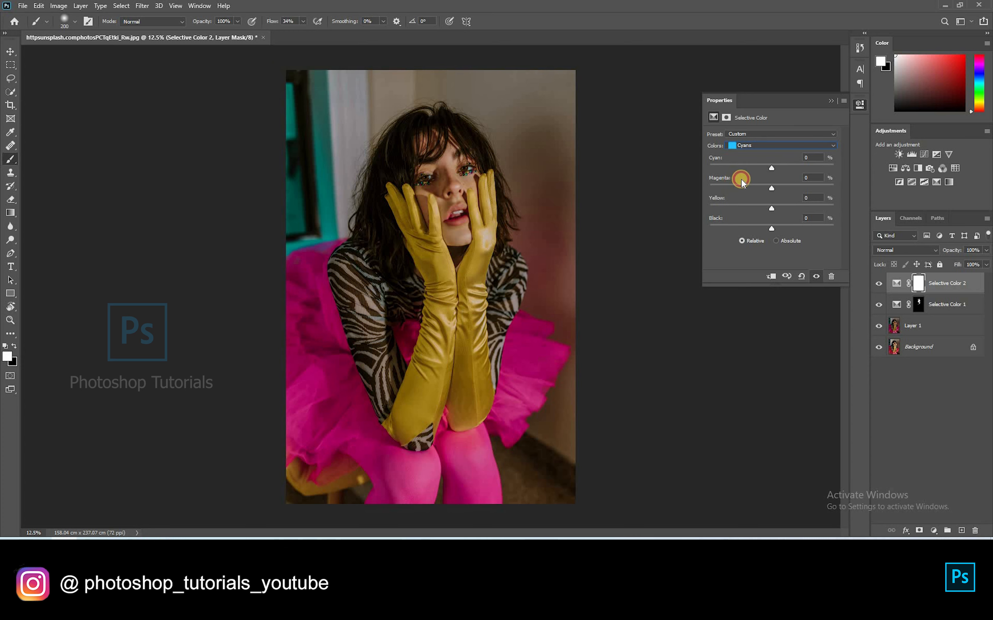
Adjust the cyans of Selective Color 2, and fine-tune the ink amounts of one further color range
drag(741, 179, 753, 188)
drag(792, 228, 763, 228)
click(772, 146)
click(771, 204)
drag(771, 168, 754, 209)
drag(771, 228, 797, 231)
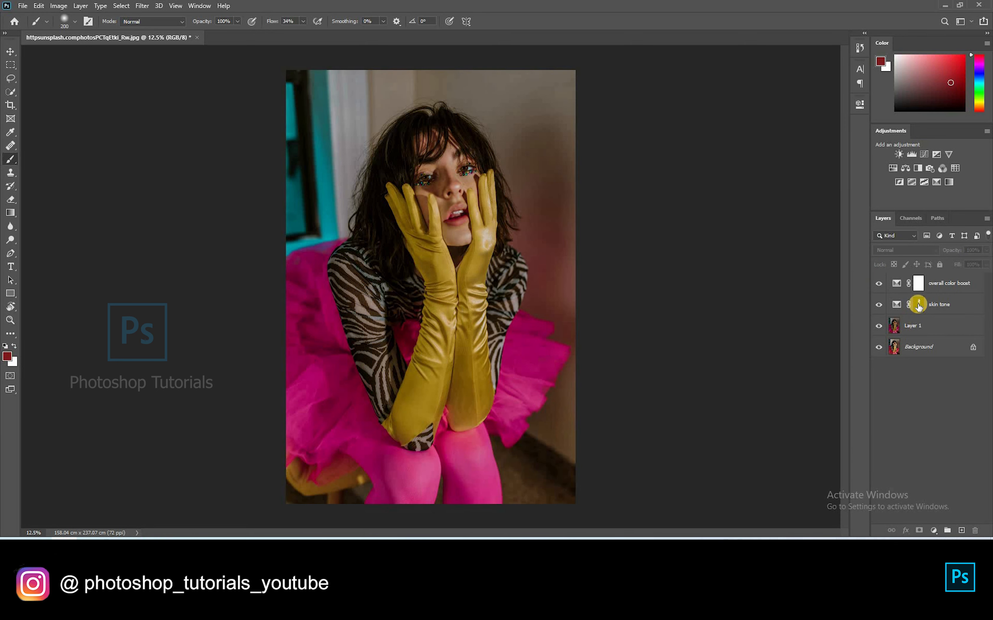
Copy the skin tone layer's mask onto the overall color boost layer, invert the copy, and compare the effect
click(919, 285)
drag(918, 307, 919, 288)
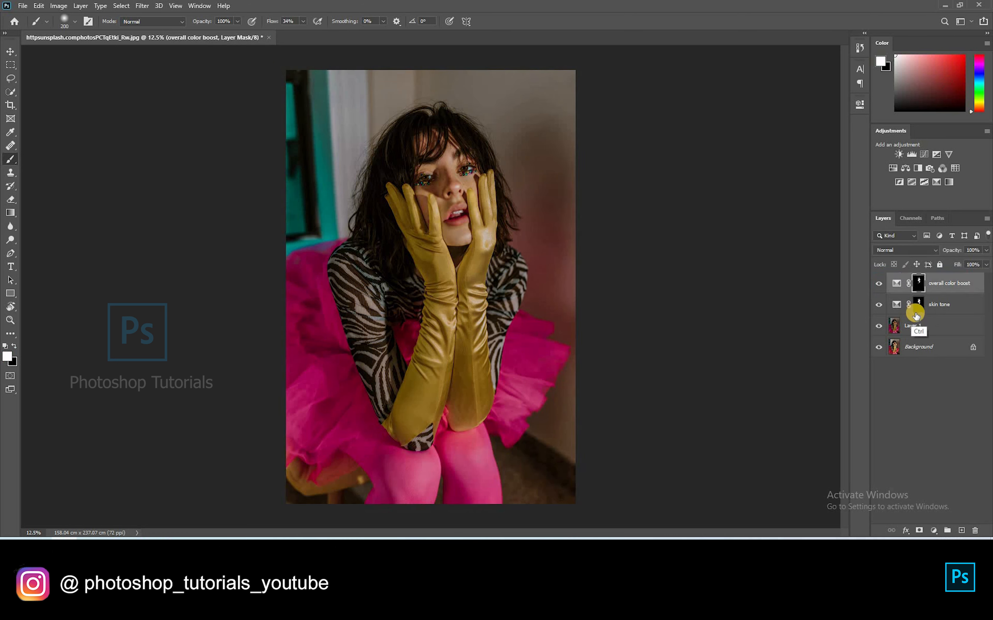
key(ctrl+i)
click(879, 287)
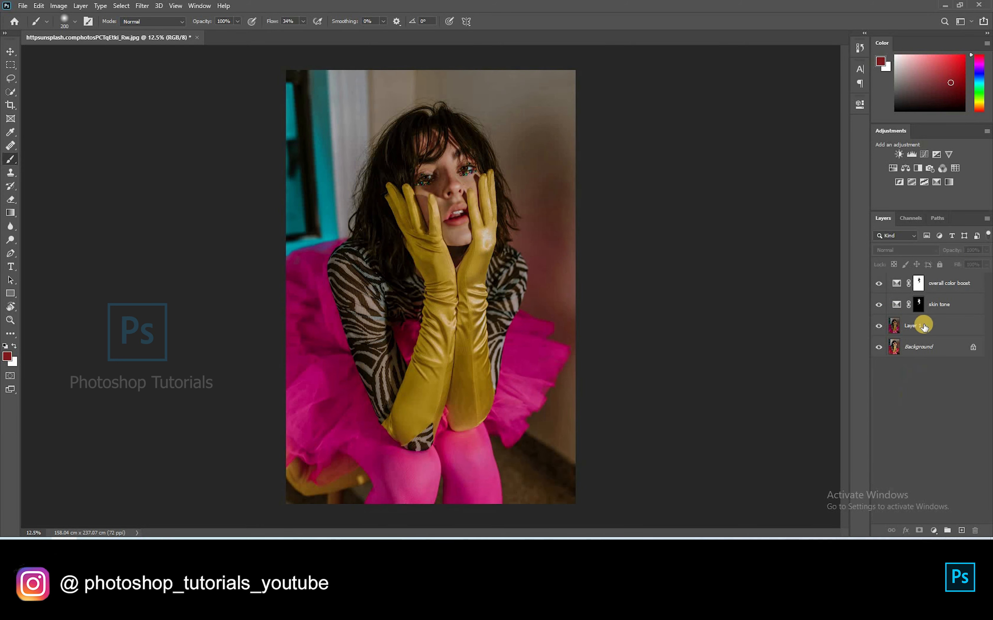
click(879, 284)
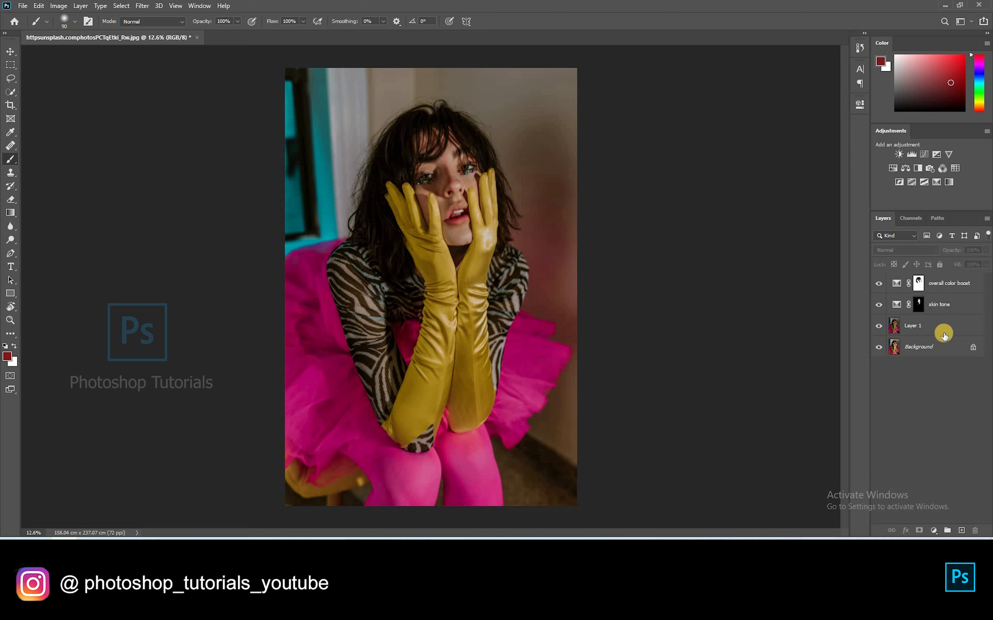
Create a new empty layer at the top of the stack and name it "local dodge and burn"
key(ctrl+shift+alt+n)
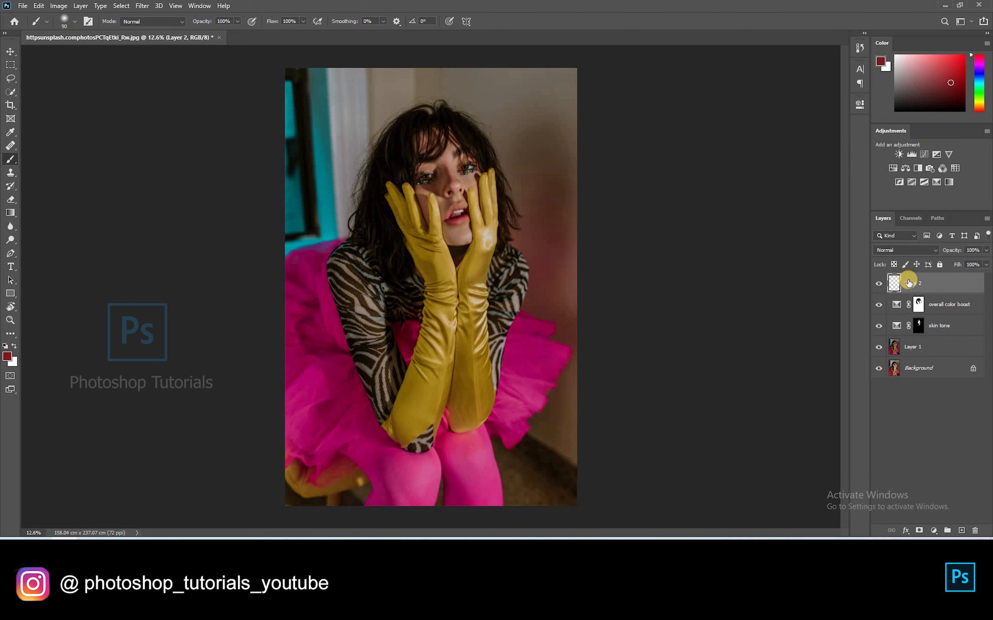
double_click(919, 282)
text(local dodge and burn)
key(Return)
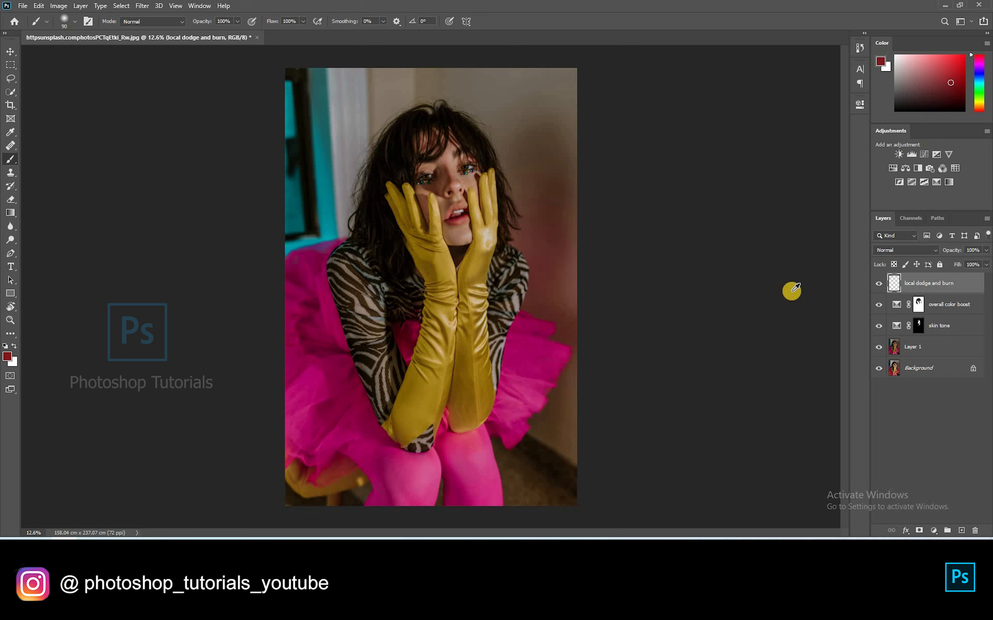
Fill the local dodge and burn layer with 50% gray and set its blend mode to Soft Light
key(i)
key(shift+F5)
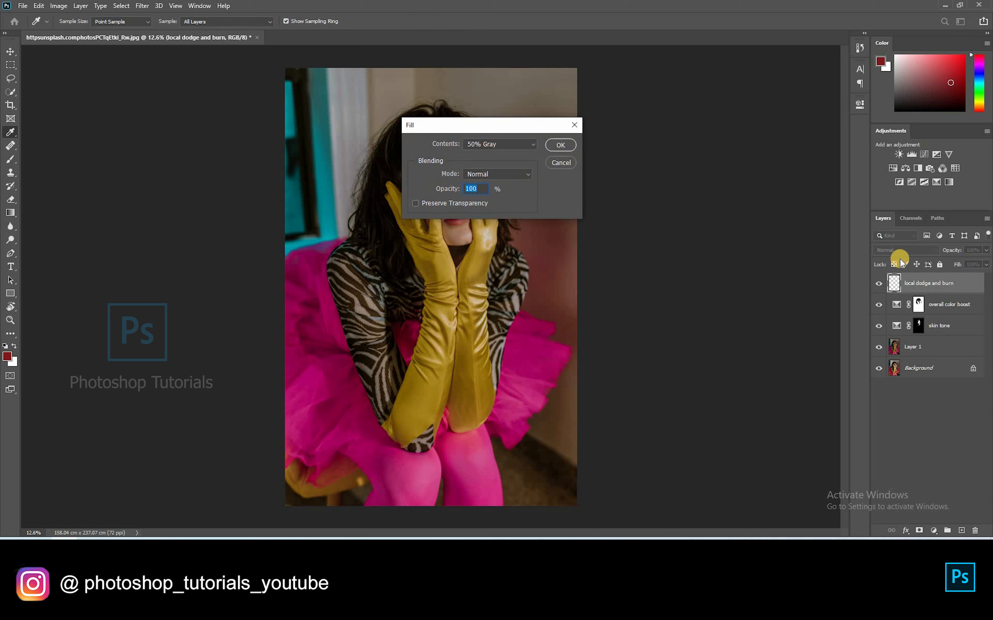
key(b)
key(Return)
click(905, 250)
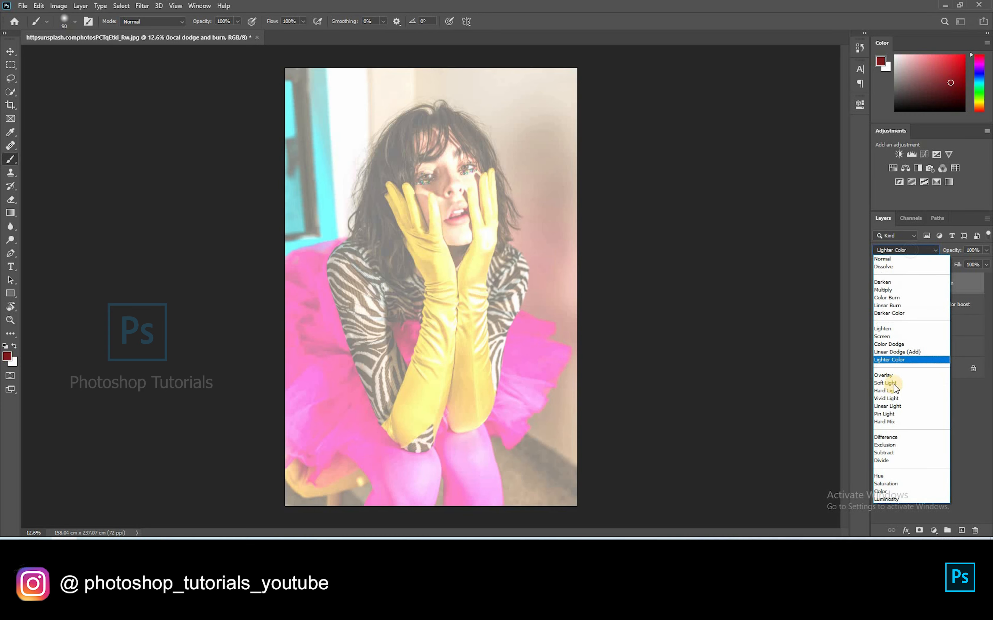
click(903, 375)
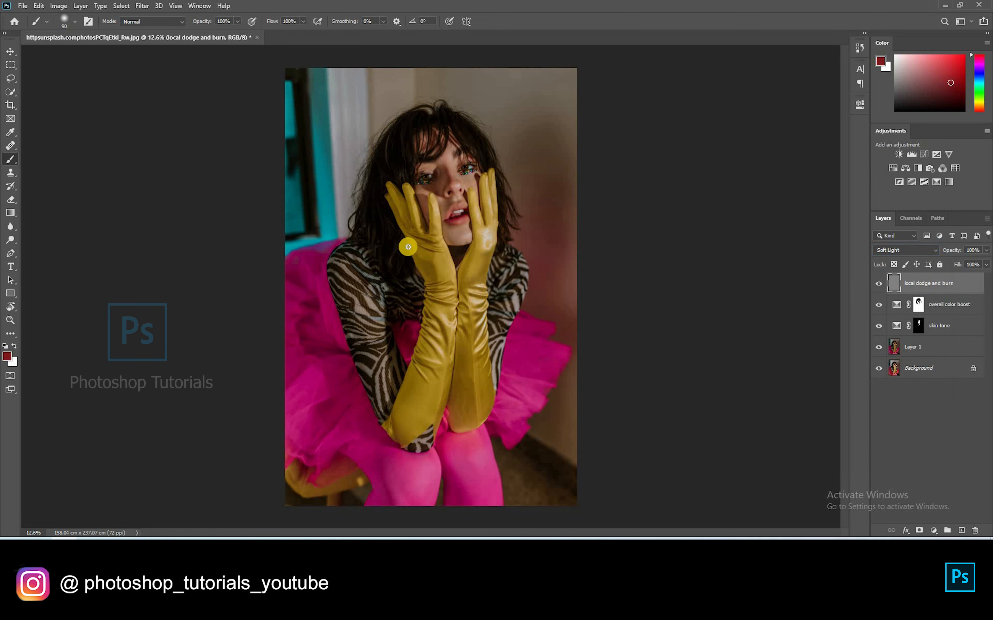
Reset the foreground and background colors to black and white, and set the brush flow to 5%
key(d)
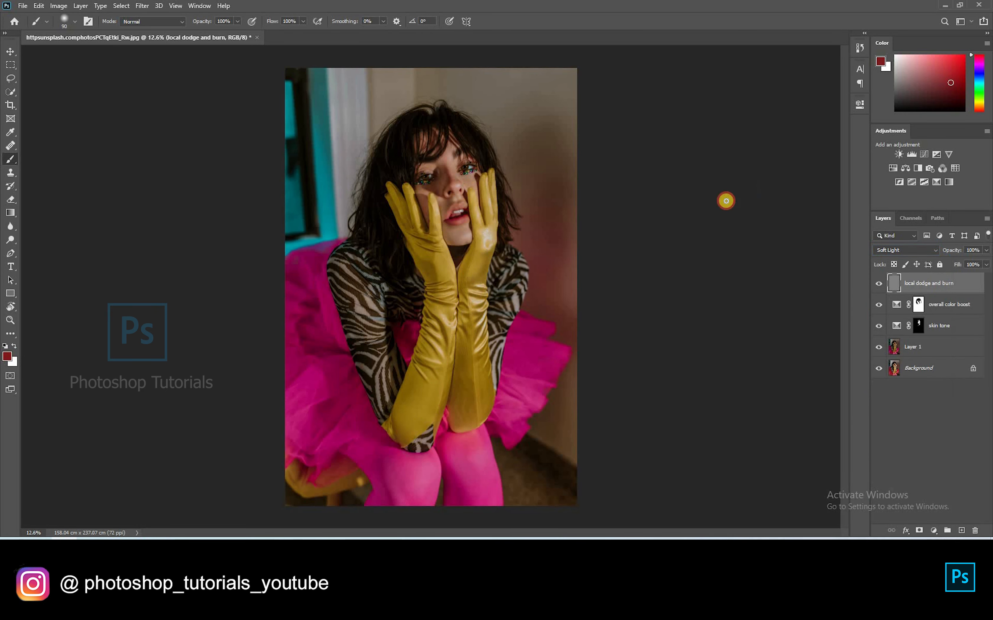
scroll(400, 113, up, 3)
click(303, 21)
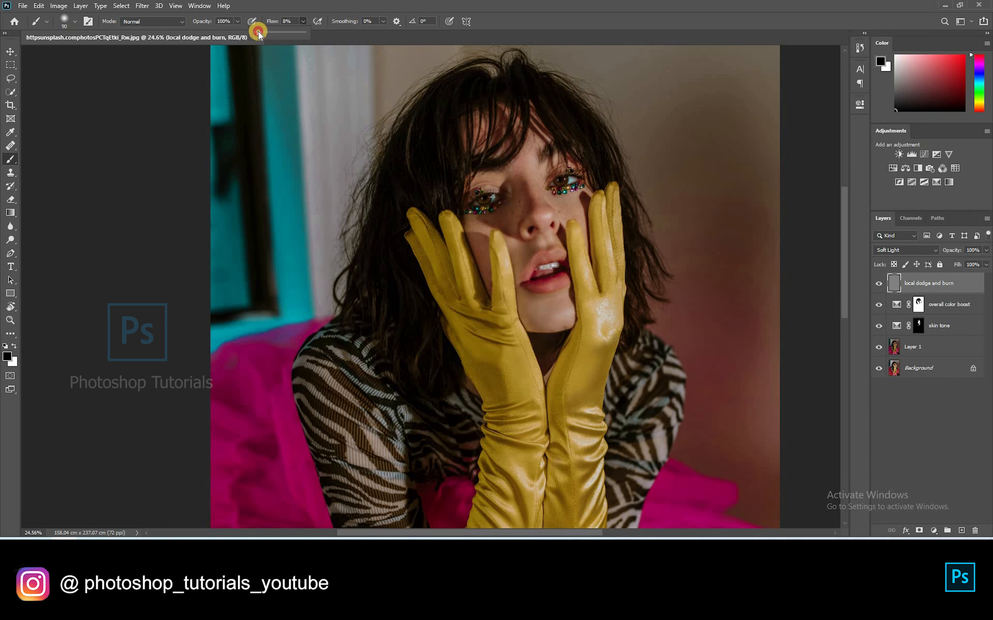
drag(258, 33, 256, 33)
scroll(575, 217, up, 2)
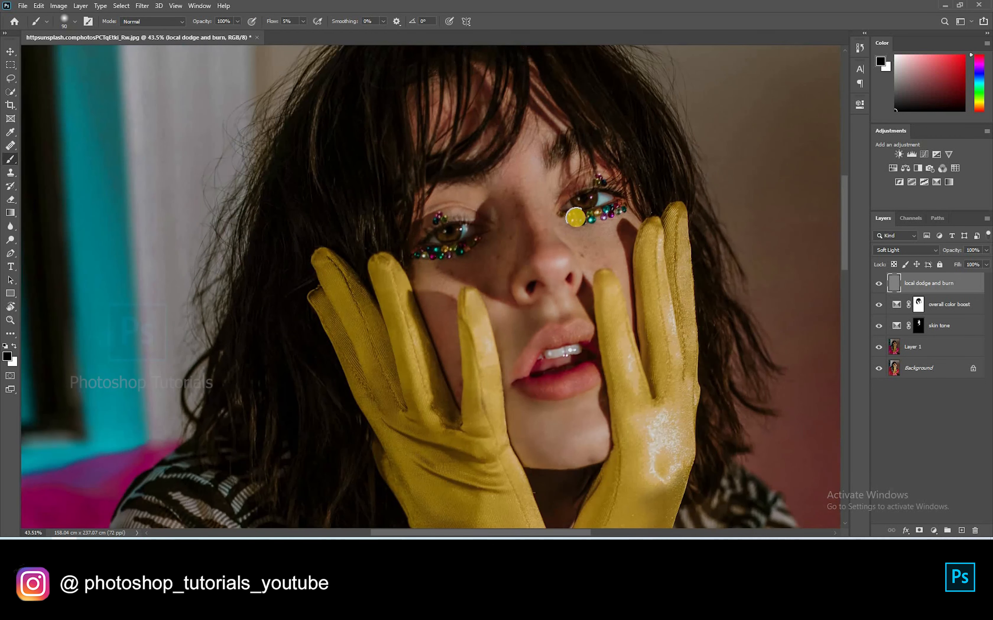
Switch to white and dodge the tip of the nose and the skin above the upper lip with a small brush
scroll(575, 217, up, 1)
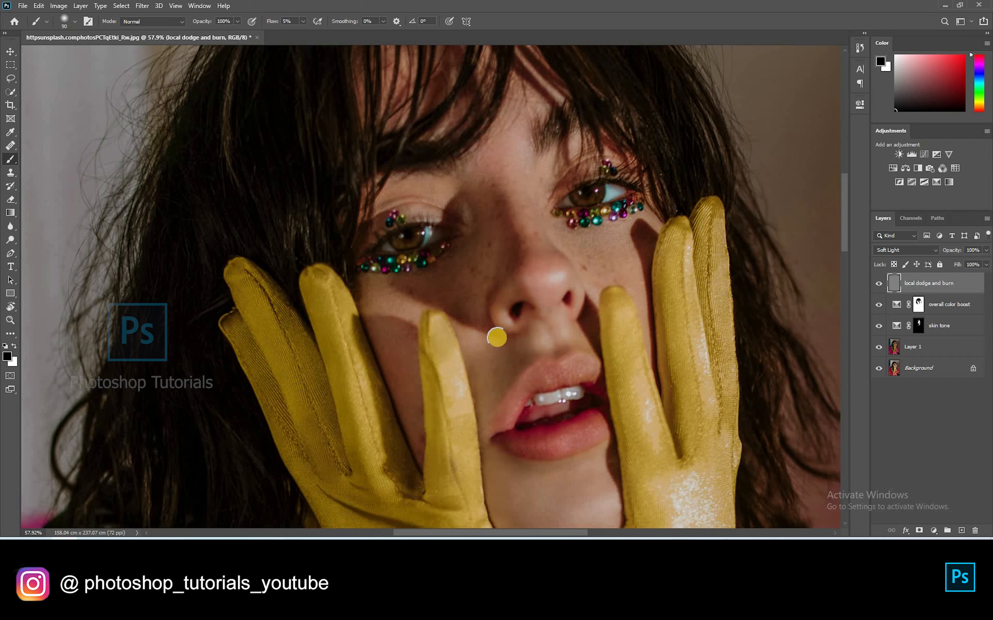
key(x)
key(bracketleft)
key(bracketleft)
click(531, 281)
key(bracketleft)
key(bracketleft)
key(bracketleft)
key(bracketleft)
click(552, 333)
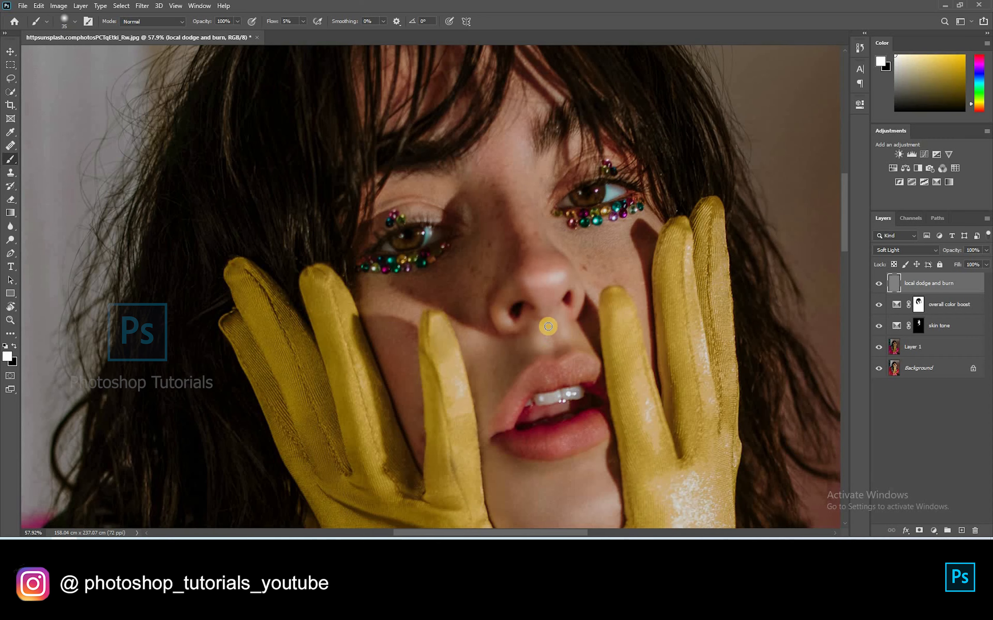
click(552, 283)
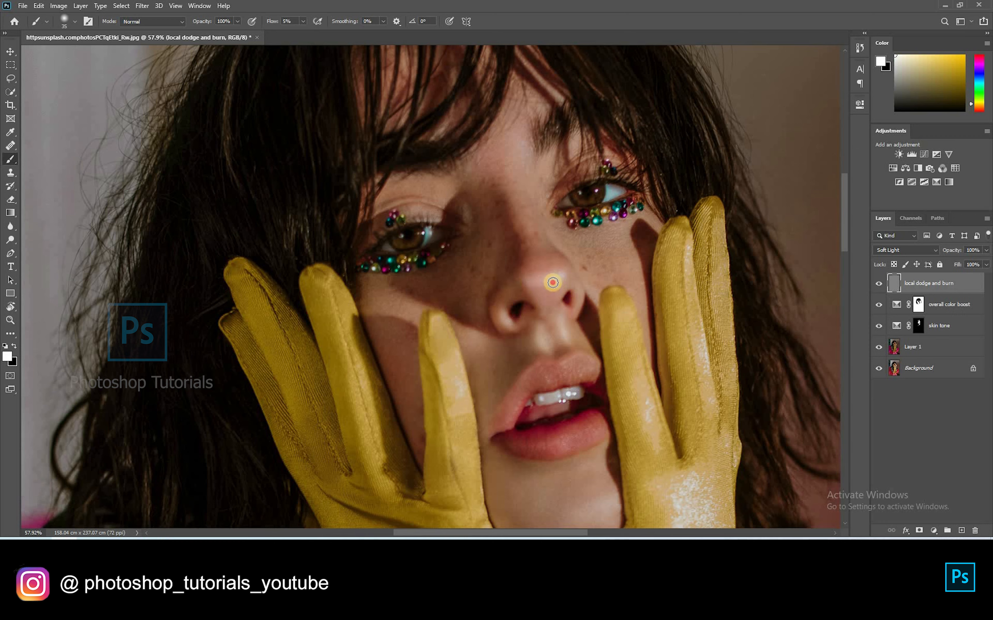
Dodge the highlights around the lips and across the chin with a small white brush
drag(561, 364, 569, 262)
key(bracketleft)
key(bracketleft)
key(bracketleft)
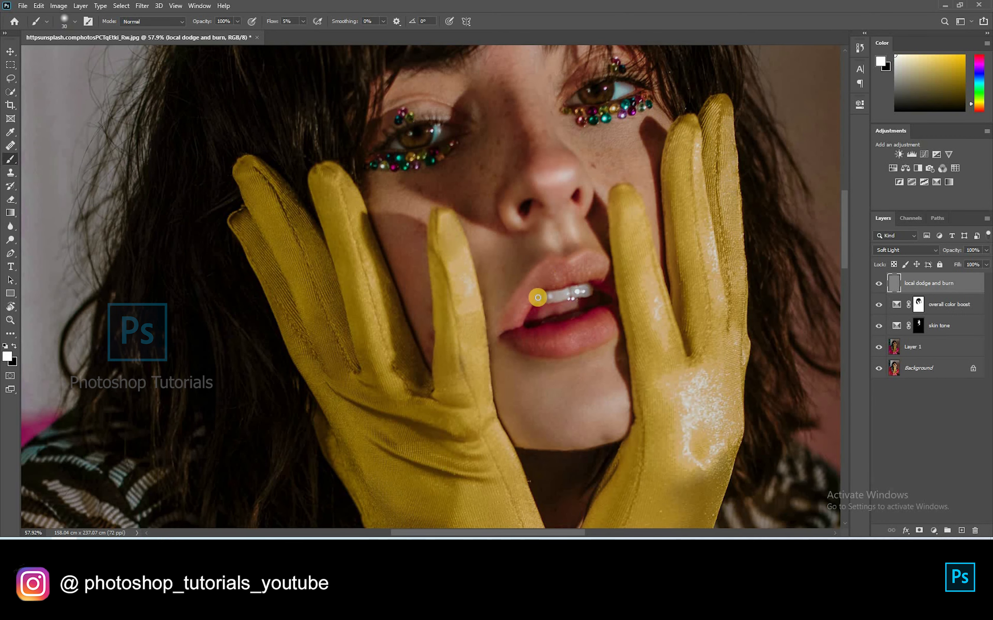
key(bracketright)
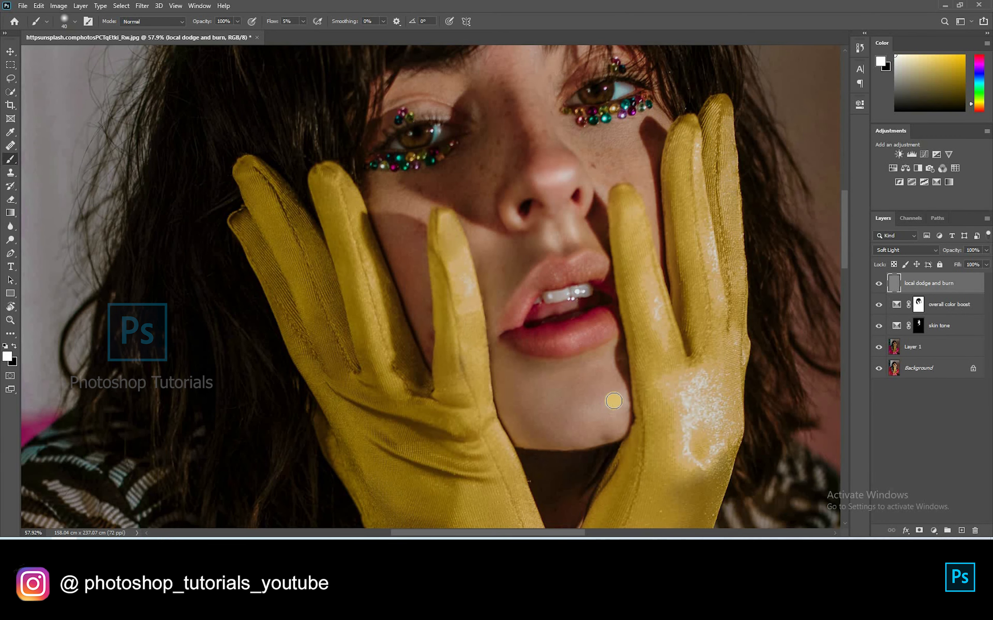
mouse_move(557, 403)
mouse_down()
mouse_move(559, 423)
mouse_move(632, 417)
mouse_up()
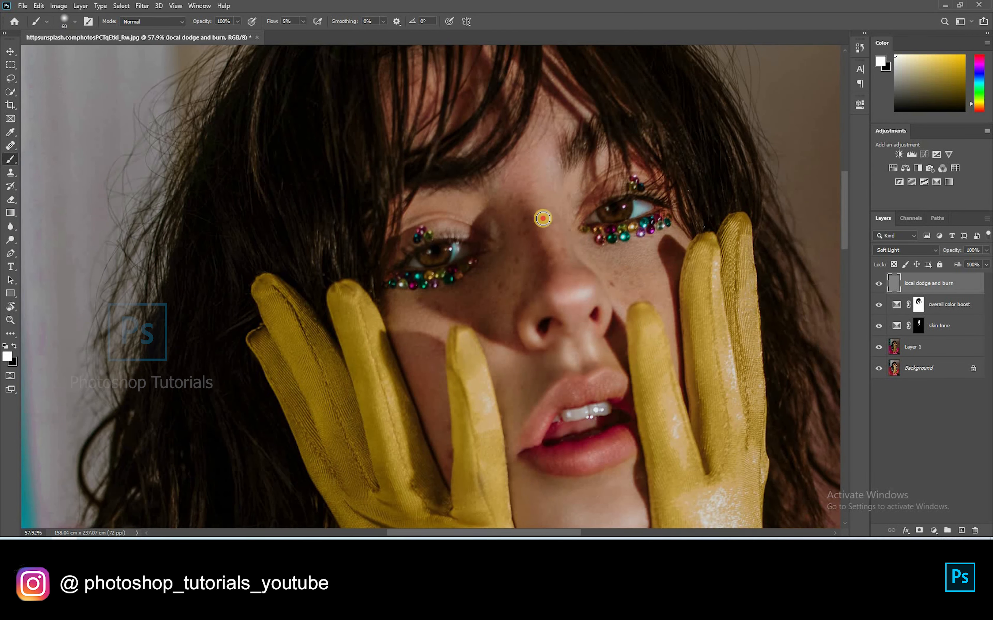
Dodge the bridge of the nose and both cheeks below the gems, adapting the brush size to each area
key(bracketleft)
mouse_move(545, 203)
mouse_down()
mouse_move(548, 227)
mouse_move(577, 265)
mouse_move(567, 271)
mouse_up()
key(bracketright)
key(bracketright)
key(bracketright)
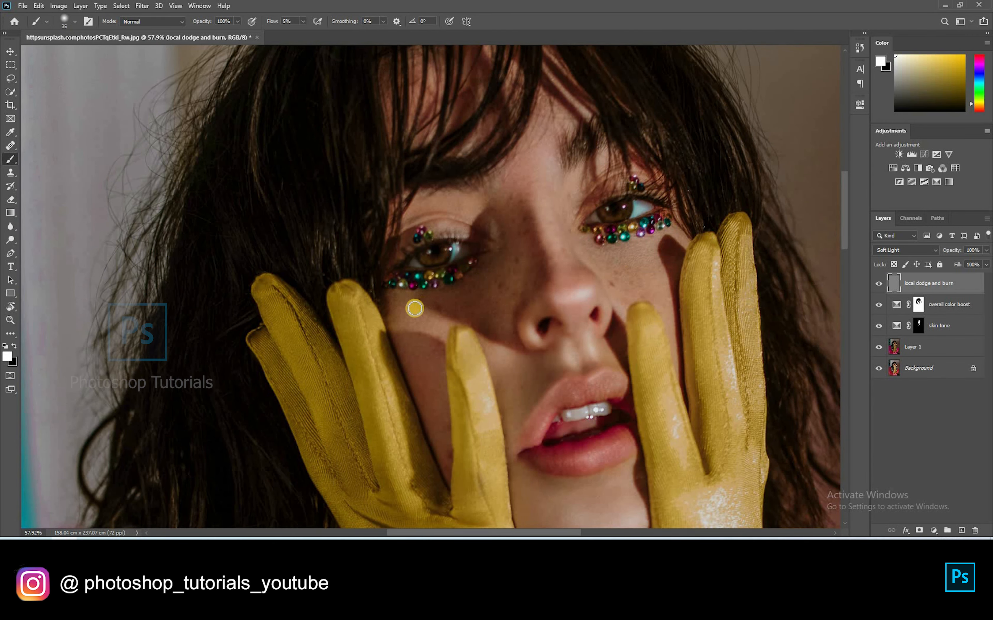
click(560, 369)
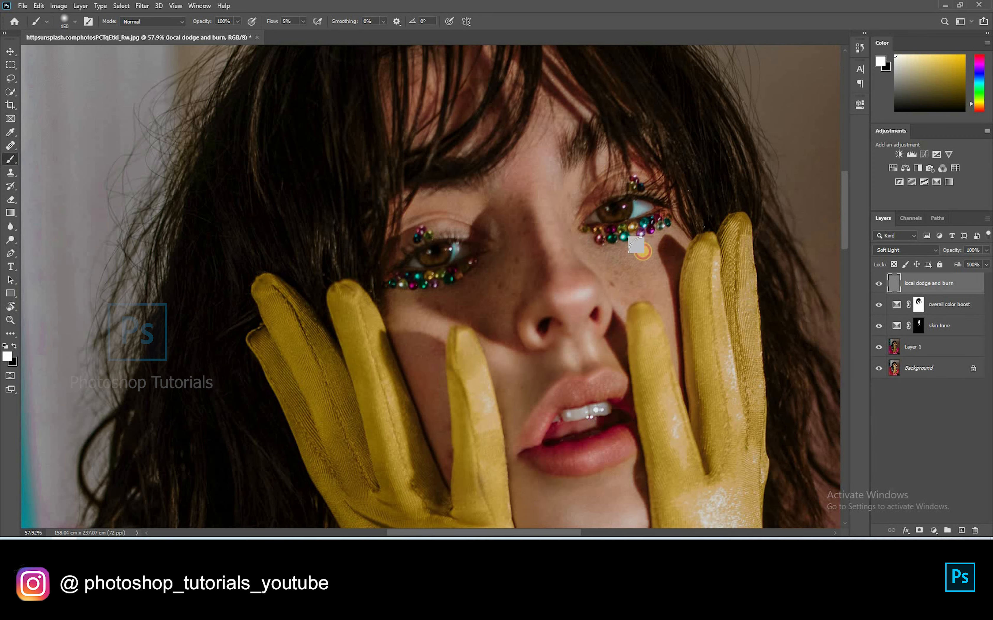
key(bracketright)
key(bracketleft)
key(bracketleft)
key(bracketleft)
key(bracketleft)
key(bracketleft)
Brighten the brow area, upper eyelids and forehead with white strokes, adjusting the brush size to each area
mouse_move(456, 209)
mouse_down()
mouse_move(498, 322)
mouse_move(497, 308)
mouse_up()
key(bracketright)
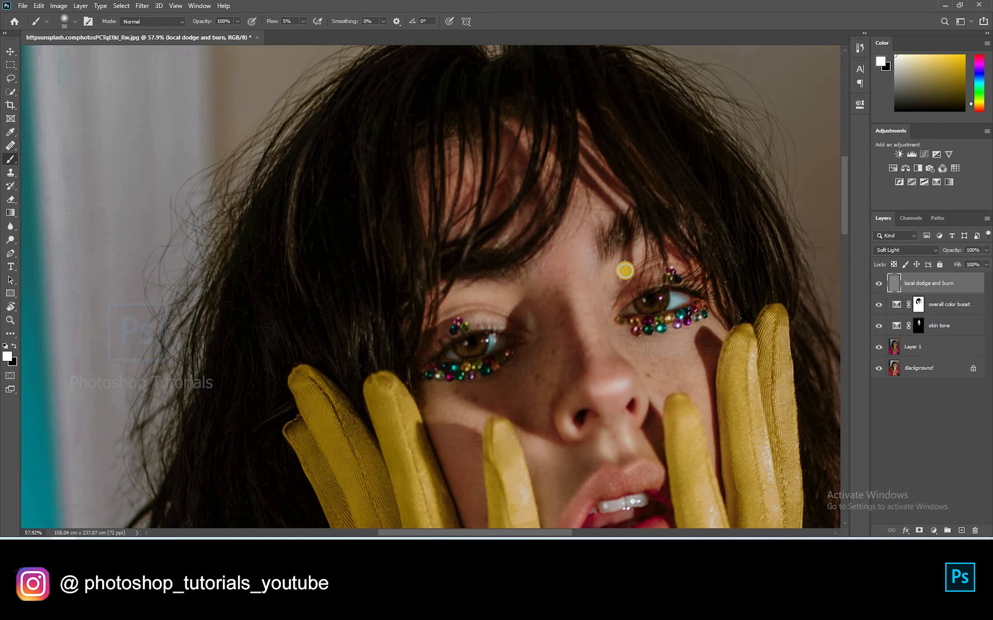
key(bracketright)
key(bracketright)
key(bracketright)
key(bracketright)
key(bracketleft)
key(bracketleft)
key(bracketleft)
click(485, 190)
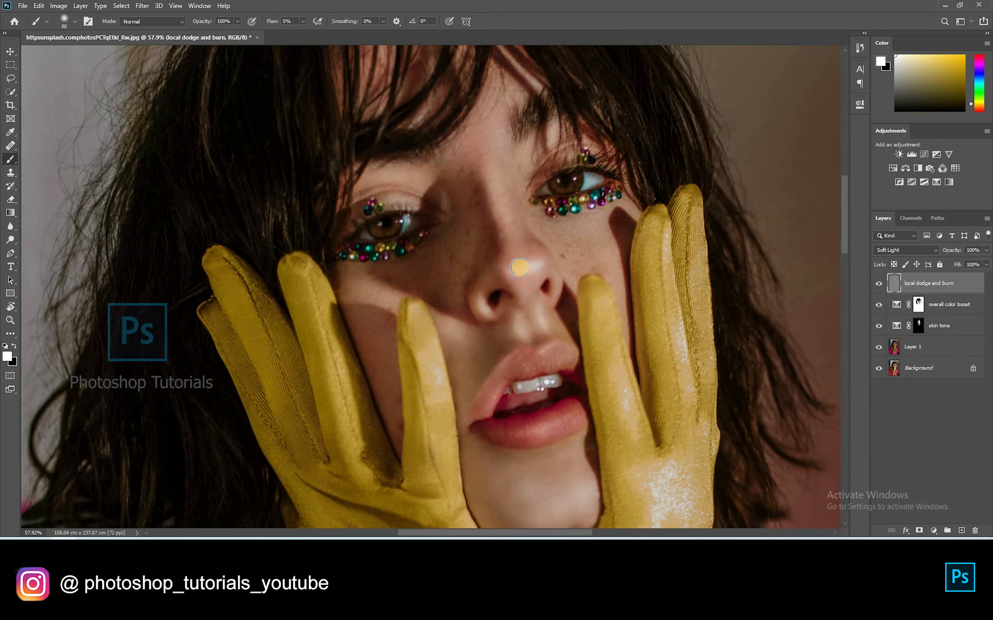
Raise the brush flow to 14% and dodge the iris of the shadowed eye with a very small white brush
scroll(557, 268, down, 5)
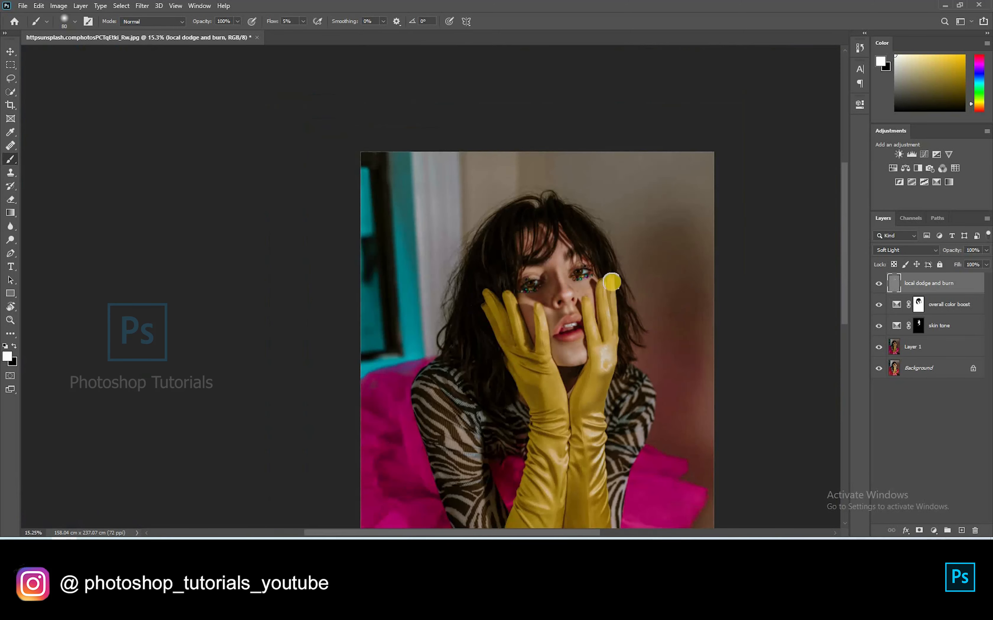
scroll(613, 282, up, 5)
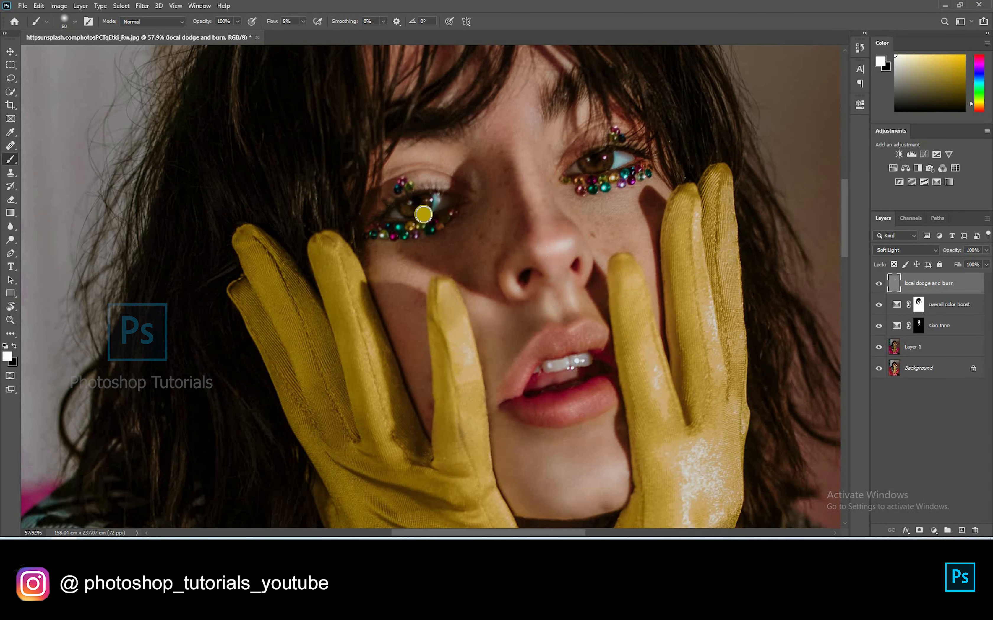
scroll(412, 199, up, 6)
key(bracketleft)
key(bracketleft)
key(bracketleft)
key(bracketleft)
key(bracketleft)
key(bracketleft)
key(bracketleft)
key(bracketleft)
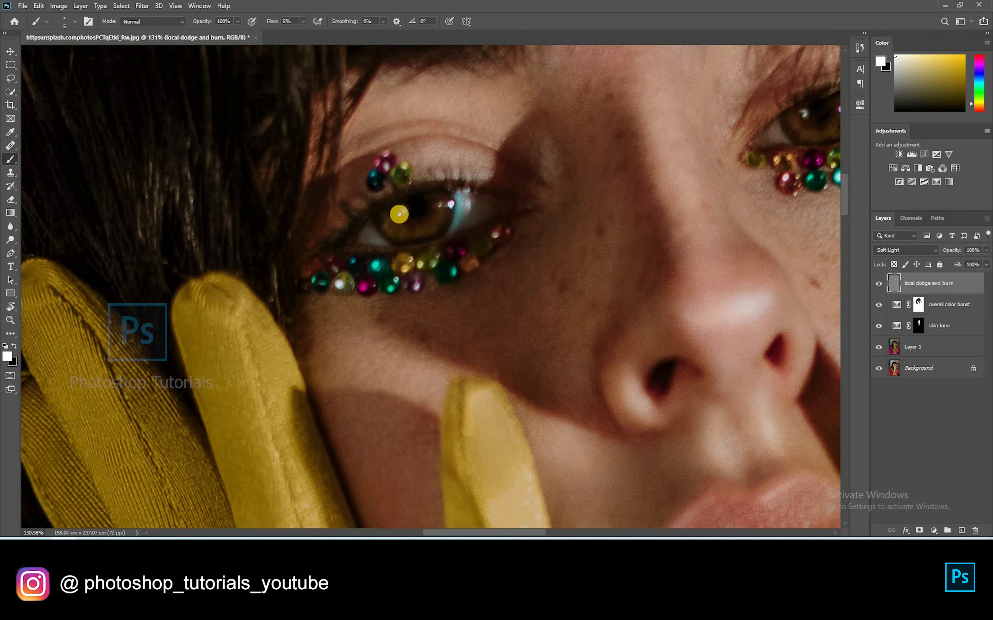
click(303, 21)
click(307, 33)
click(403, 221)
key(bracketleft)
key(bracketleft)
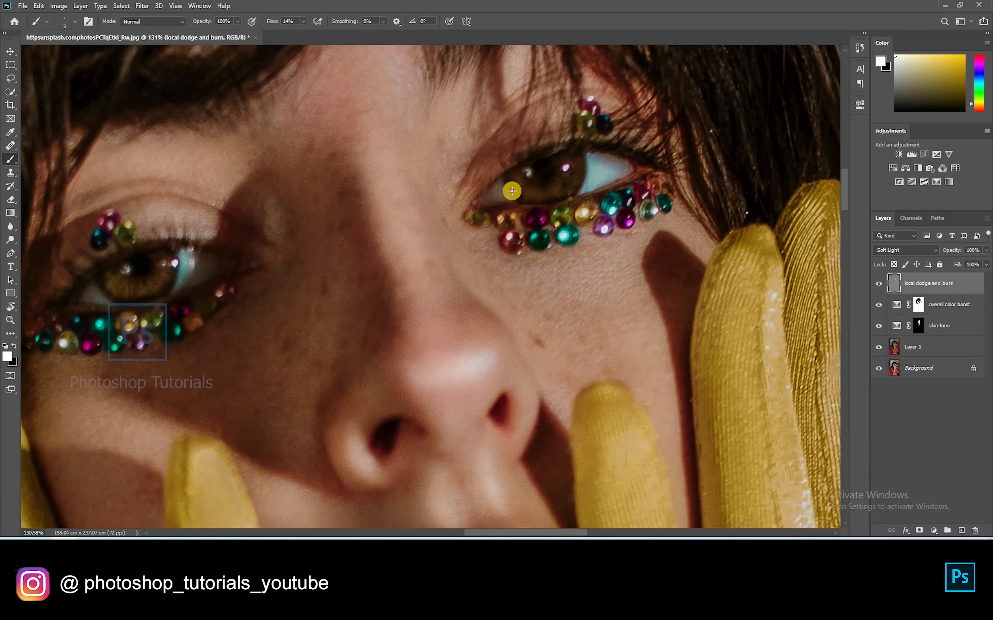
Dodge the iris of the eye on the lit side of the face with the very small brush
mouse_move(519, 193)
mouse_down()
mouse_move(533, 178)
mouse_move(553, 198)
mouse_up()
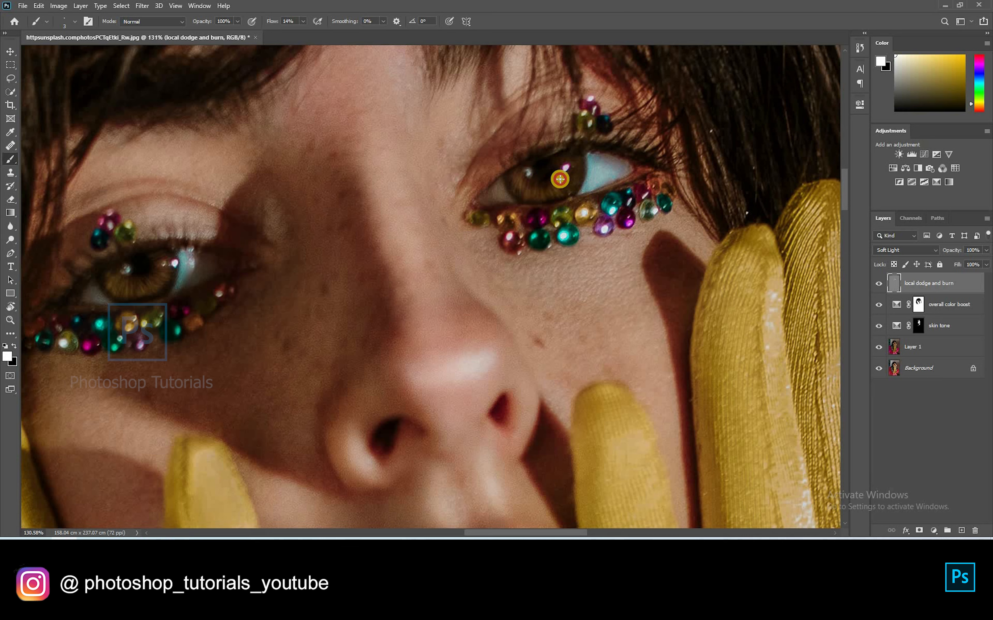
click(561, 179)
drag(559, 169, 566, 167)
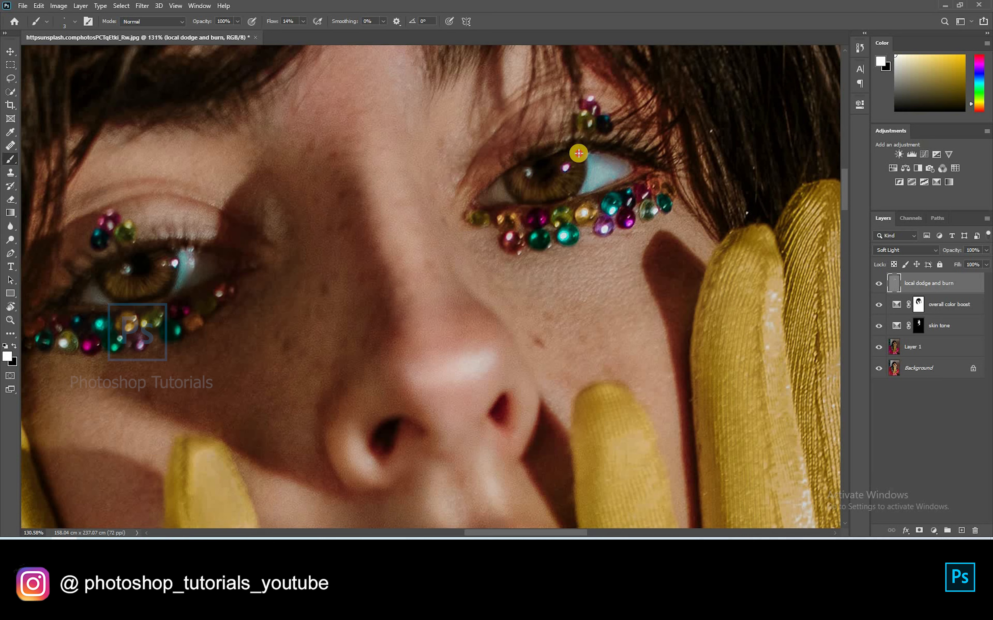
click(582, 184)
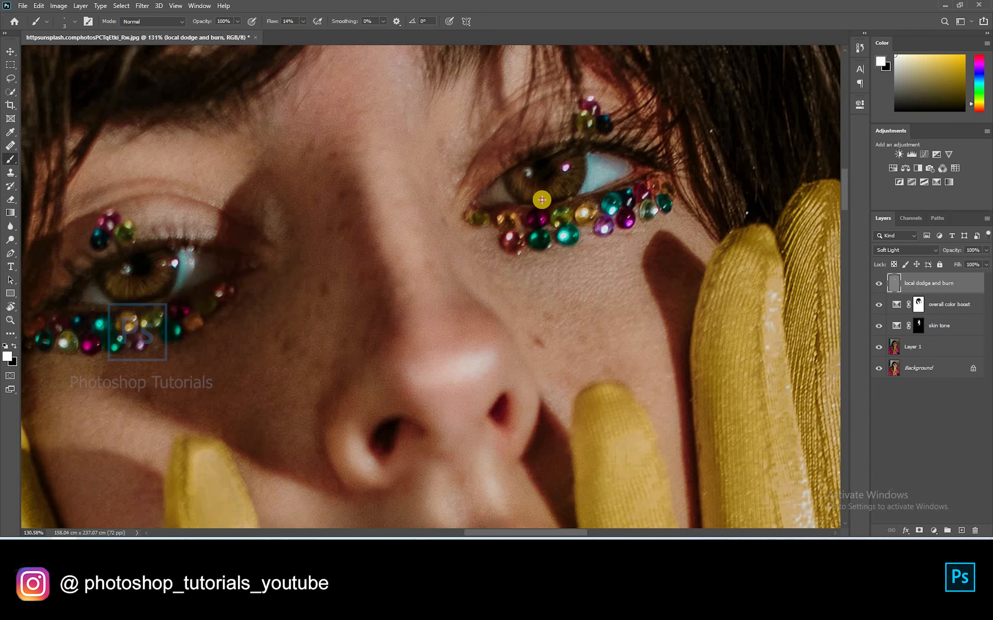
Enlarge the brush and dodge the highlights along the fingers and hands of the yellow gloves
scroll(547, 193, down, 5)
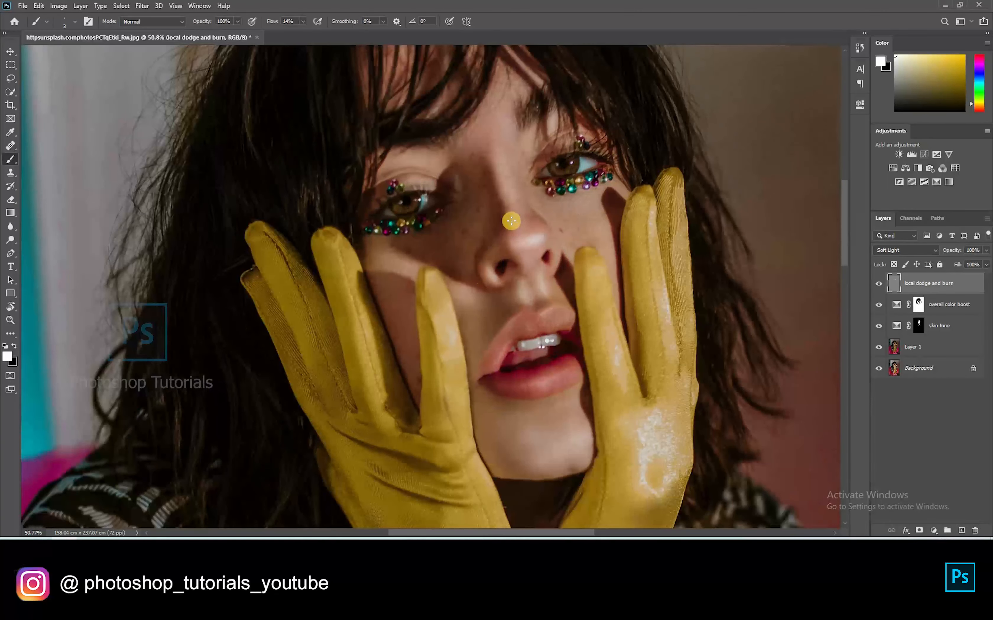
scroll(511, 221, down, 4)
scroll(685, 328, up, 3)
key(bracketright)
mouse_move(287, 298)
mouse_down()
mouse_move(201, 173)
mouse_move(249, 292)
mouse_up()
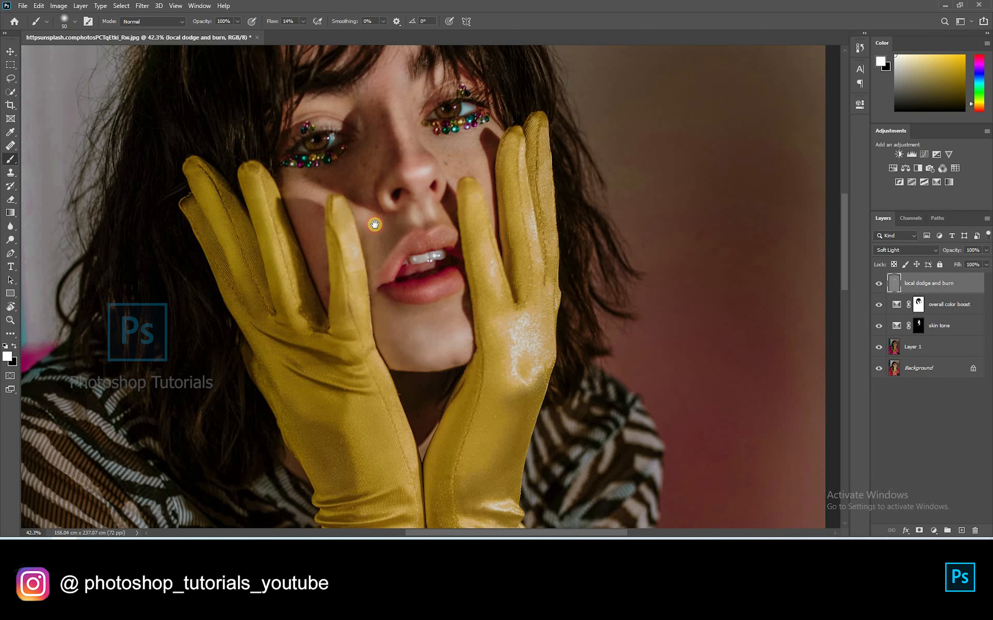
drag(370, 219, 378, 117)
drag(364, 249, 372, 275)
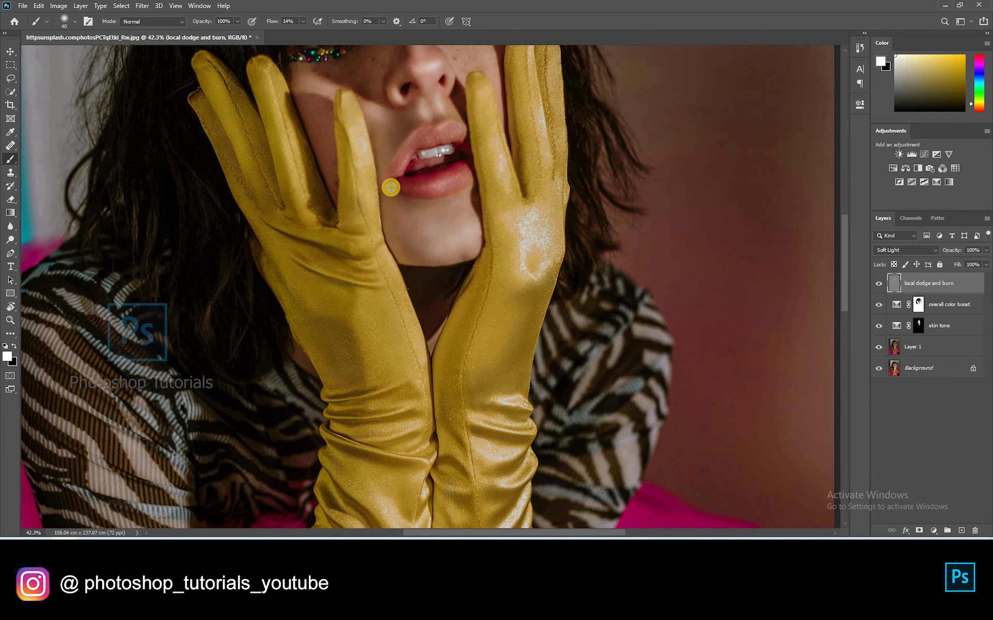
Dodge the wrists and wrinkled sections of both gloves with a progressively larger white brush
drag(391, 186, 367, 82)
key(bracketright)
key(bracketright)
key(bracketright)
drag(369, 276, 369, 289)
key(bracketright)
key(bracketright)
key(bracketright)
key(bracketright)
key(bracketright)
key(bracketright)
key(bracketright)
scroll(454, 187, down, 5)
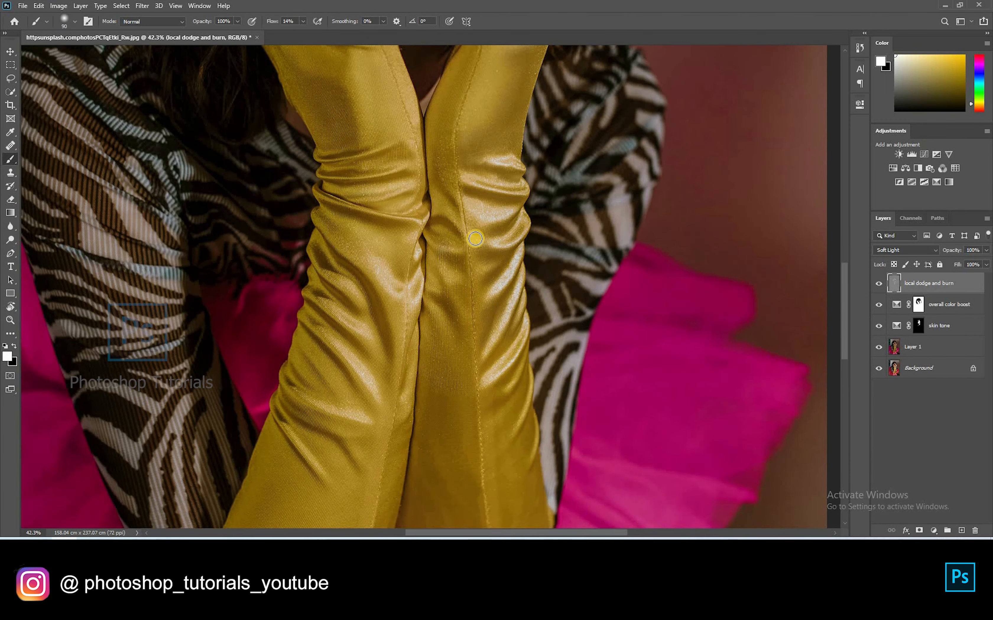
Paint white over the shiny folds along both gloved forearms, varying the brush size to fit the folds
scroll(475, 238, down, 4)
key(bracketleft)
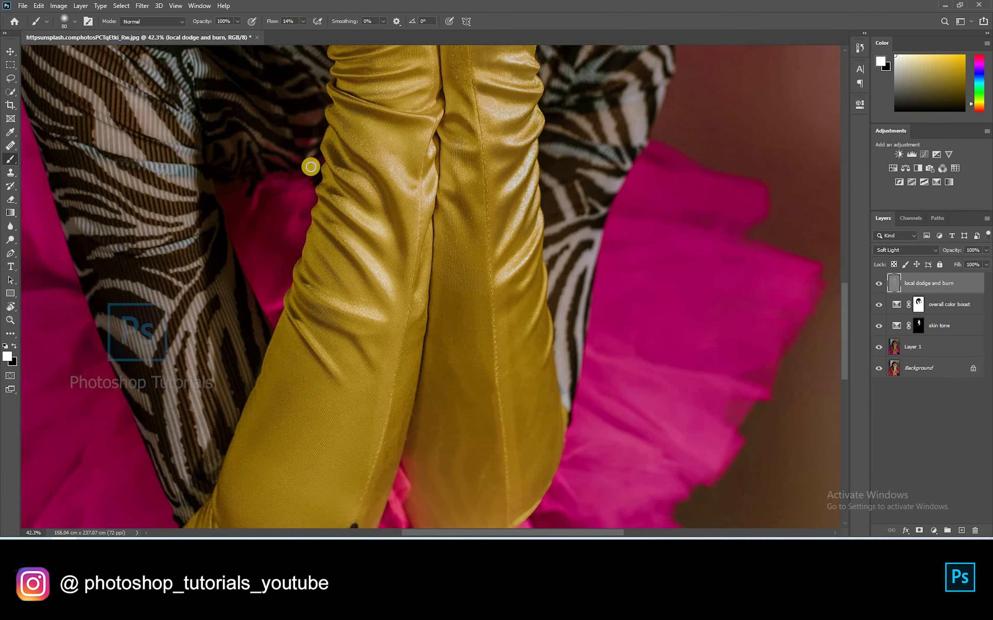
scroll(310, 167, down, 2)
key(bracketright)
key(bracketright)
drag(283, 279, 312, 313)
key(bracketleft)
key(bracketleft)
key(bracketleft)
key(bracketleft)
key(bracketleft)
drag(518, 298, 535, 201)
Dodge the smooth lower forearm of the glove nearer the wall with a much larger white brush
key(bracketright)
key(bracketright)
key(bracketright)
key(bracketright)
key(bracketright)
key(bracketright)
key(bracketright)
key(bracketright)
key(bracketright)
key(bracketright)
key(bracketright)
key(bracketright)
mouse_move(490, 443)
mouse_down()
mouse_move(490, 175)
mouse_move(469, 295)
mouse_up()
Dodge the highlights on both knees in the pink tights with a large white brush
key(ctrl+0)
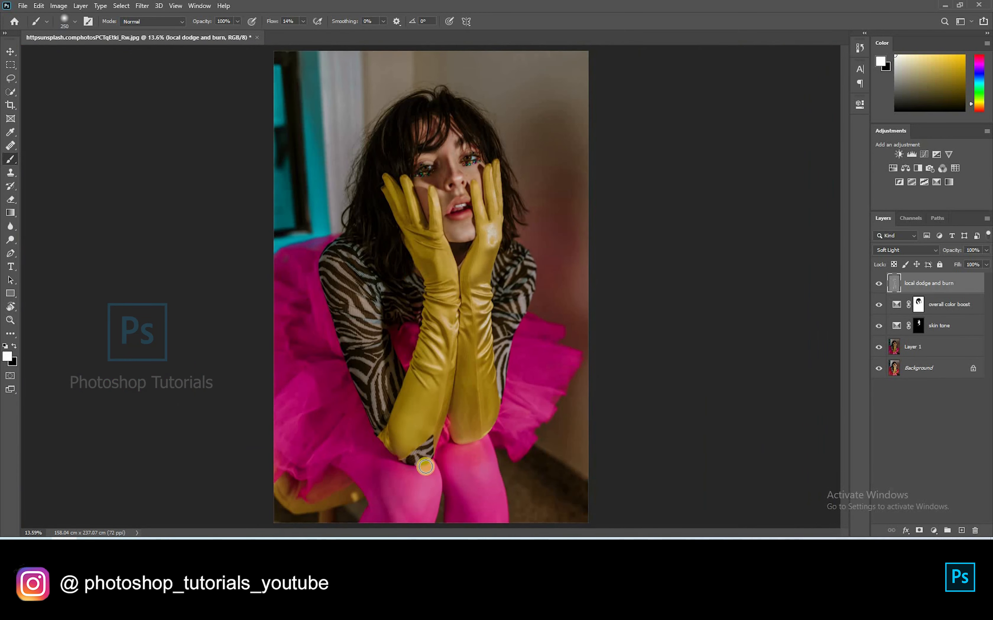
key(bracketright)
mouse_move(425, 508)
mouse_down()
mouse_move(427, 478)
mouse_move(485, 465)
mouse_move(450, 461)
mouse_move(489, 493)
mouse_up()
Dodge the bright ruffles on both sides of the pink tulle skirt with a medium-sized white brush
key(bracketleft)
key(bracketleft)
key(bracketleft)
key(bracketleft)
key(bracketleft)
key(bracketright)
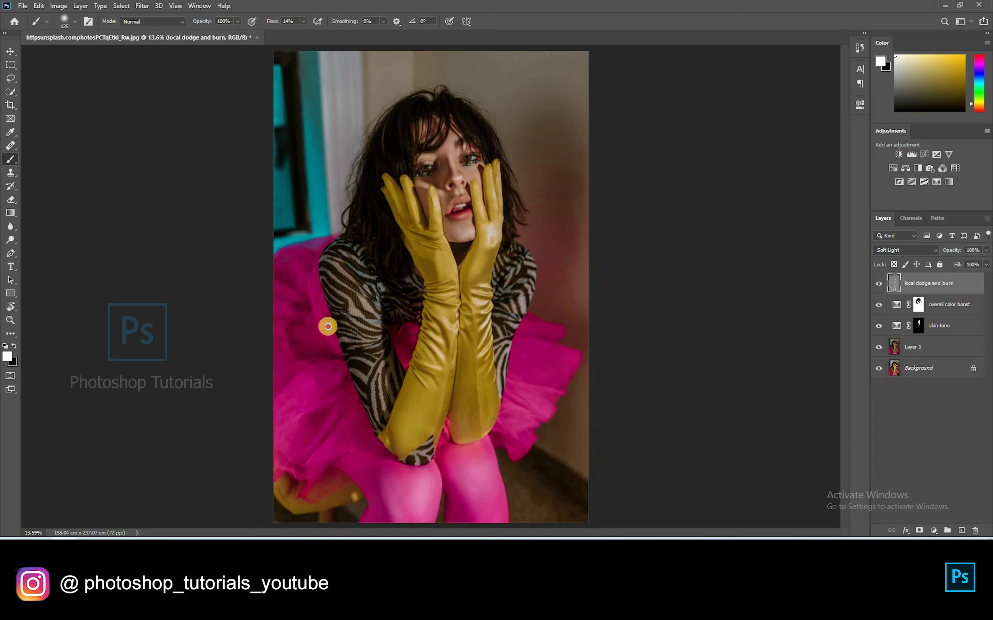
key(bracketright)
key(bracketright)
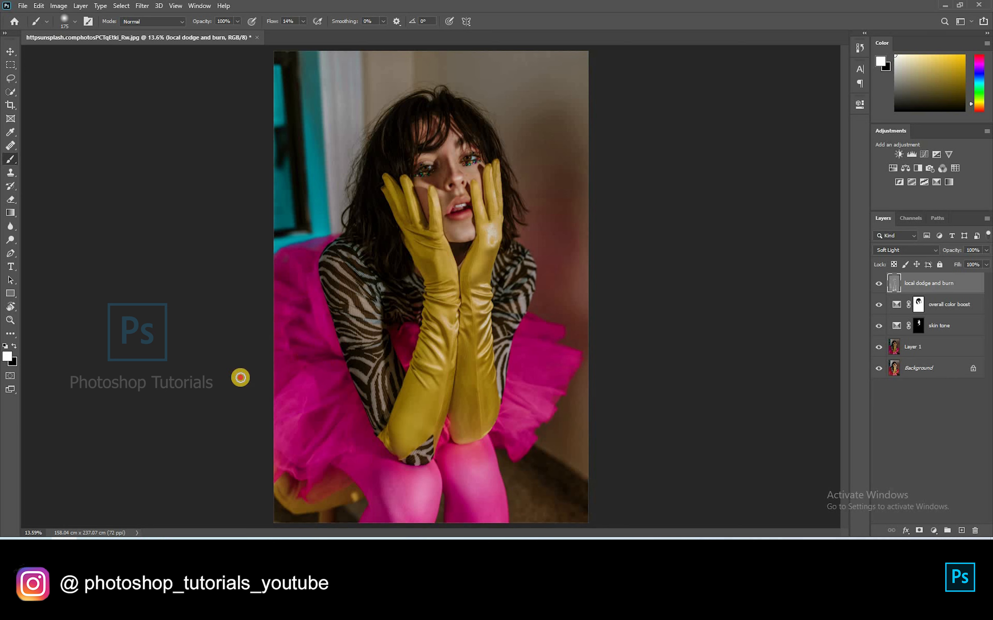
drag(536, 395, 520, 389)
key(bracketright)
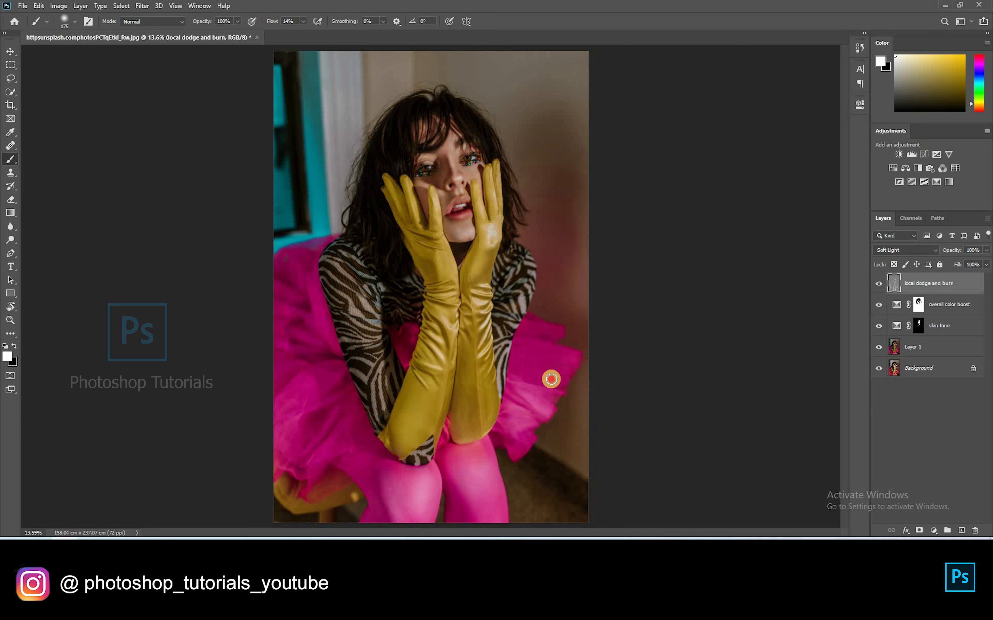
drag(294, 296, 311, 334)
click(329, 347)
Switch to black, lower the brush flow to 3%, and burn the shadows in the skirt along the photo's left edge
key(x)
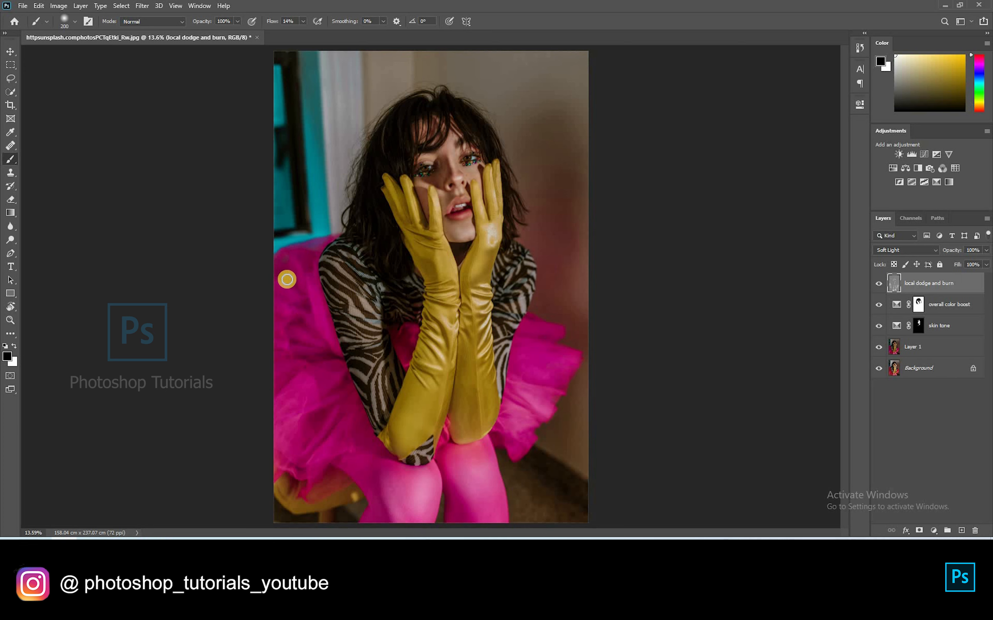
key(bracketright)
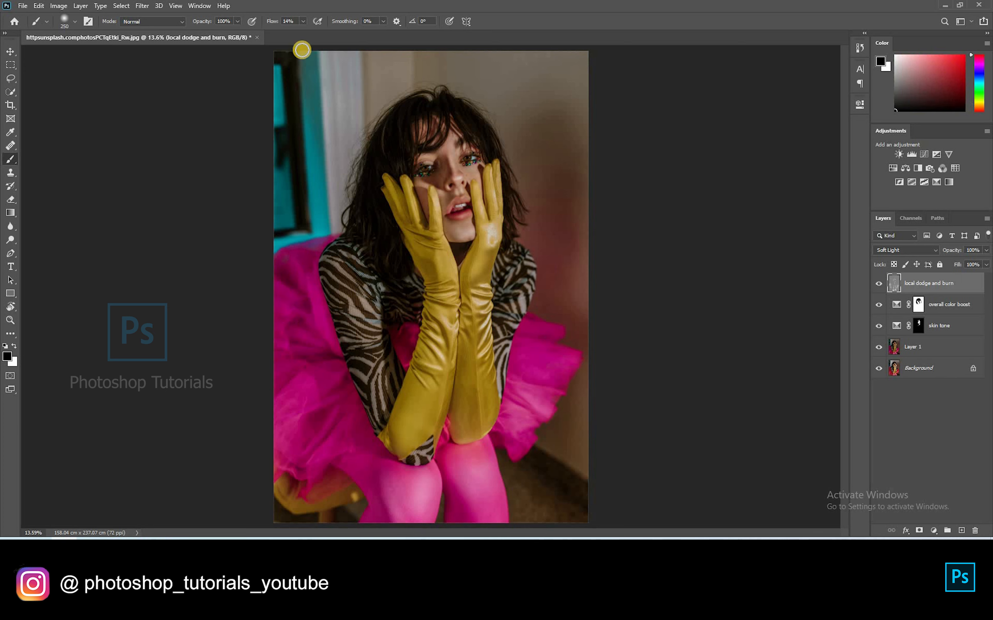
click(303, 22)
drag(302, 34, 297, 34)
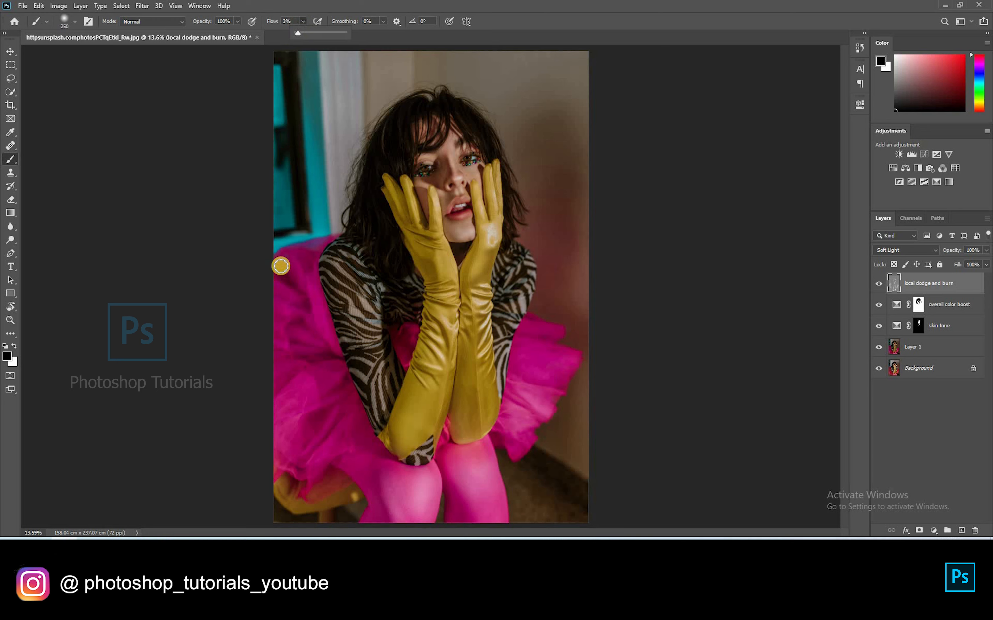
mouse_move(268, 306)
mouse_down()
mouse_move(305, 271)
mouse_move(321, 354)
mouse_move(271, 369)
mouse_move(253, 362)
mouse_move(266, 326)
mouse_up()
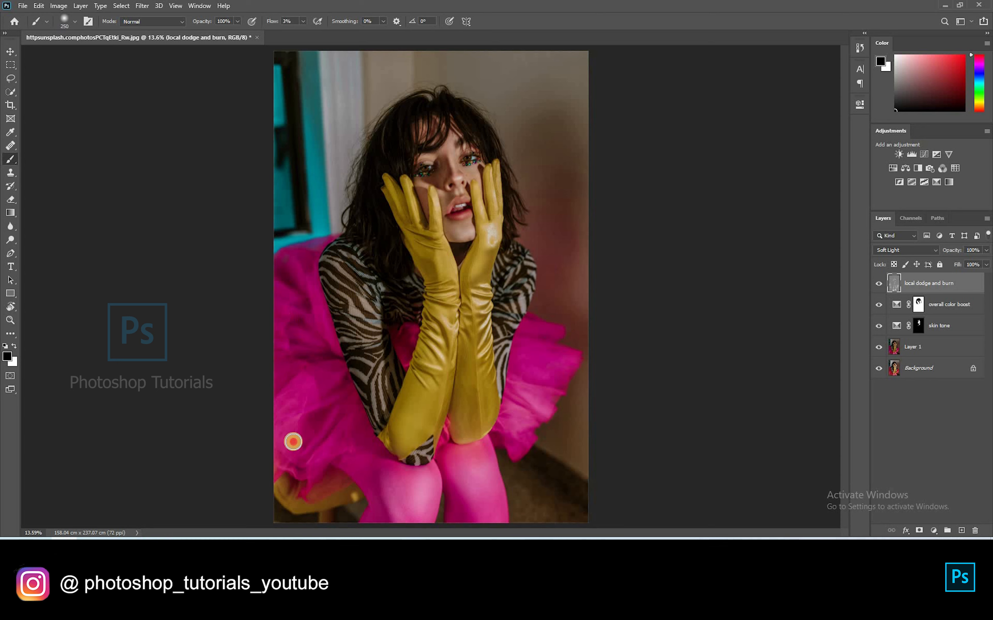
Burn the shaded areas between and along the edges of the pink legs with a large black brush
key(bracketright)
drag(439, 478, 431, 529)
key(bracketleft)
key(bracketleft)
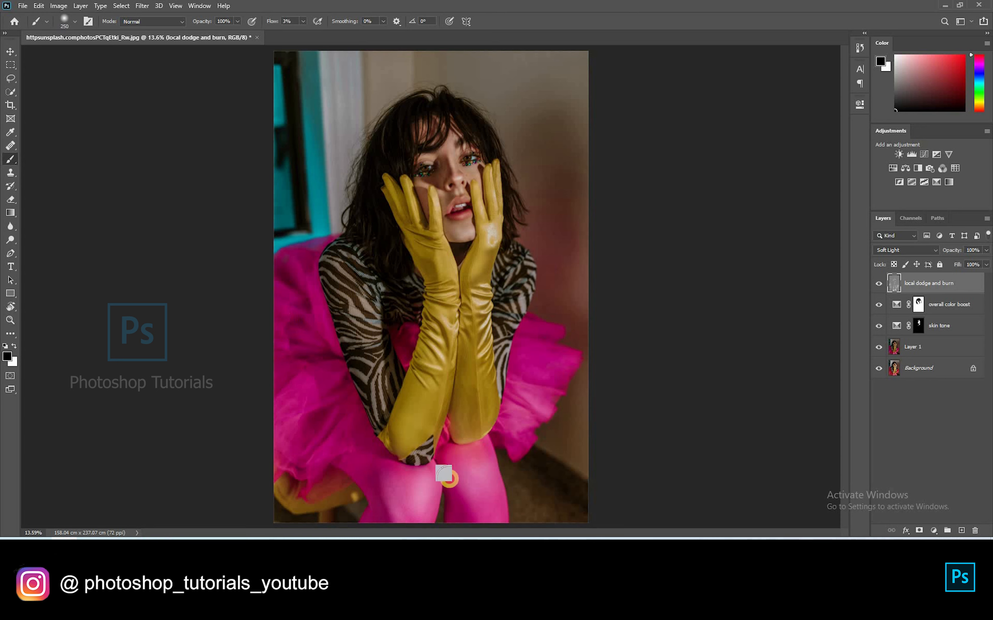
key(bracketright)
key(bracketright)
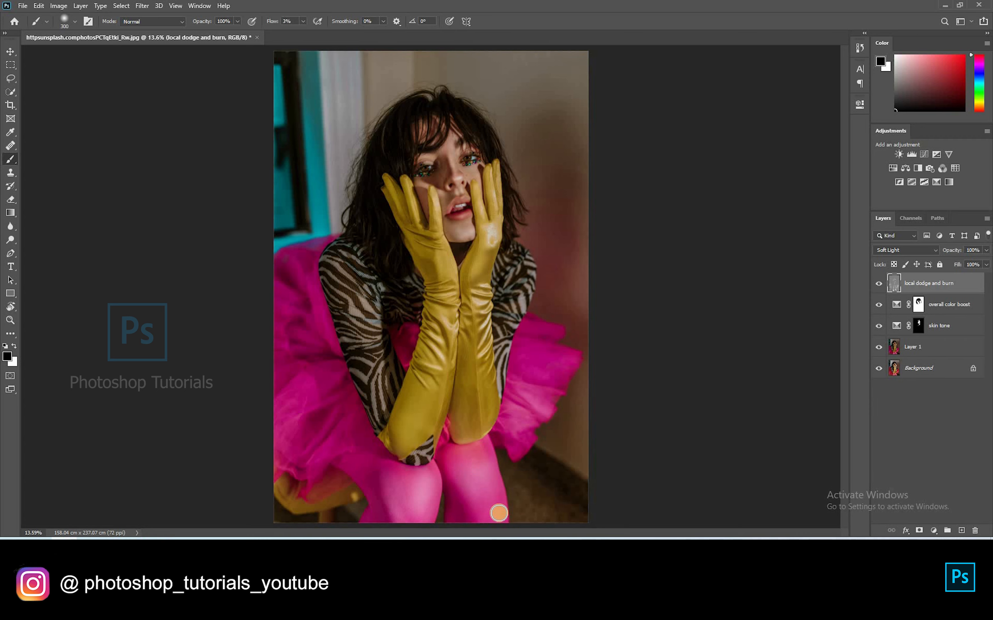
Burn the shaded areas along both gloved forearms with black, adjusting the brush size as needed
scroll(464, 432, up, 3)
key(bracketright)
key(bracketright)
key(bracketright)
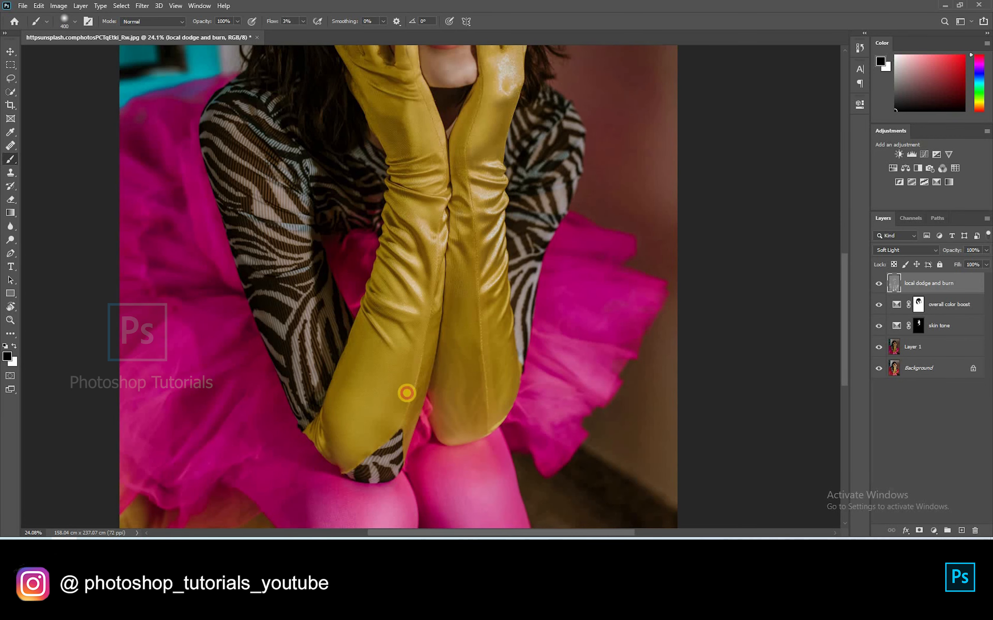
key(bracketright)
key(bracketright)
key(bracketright)
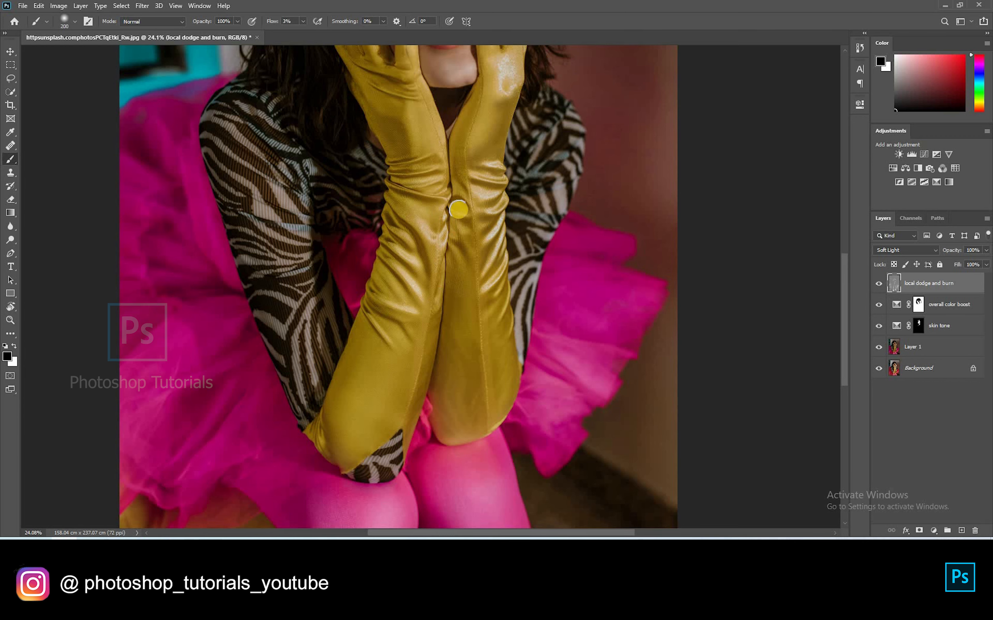
Burn the shaded skirt ruffles on the photo's right side and the adjacent glove edge with a larger black brush
key(bracketright)
drag(591, 346, 558, 406)
key(bracketright)
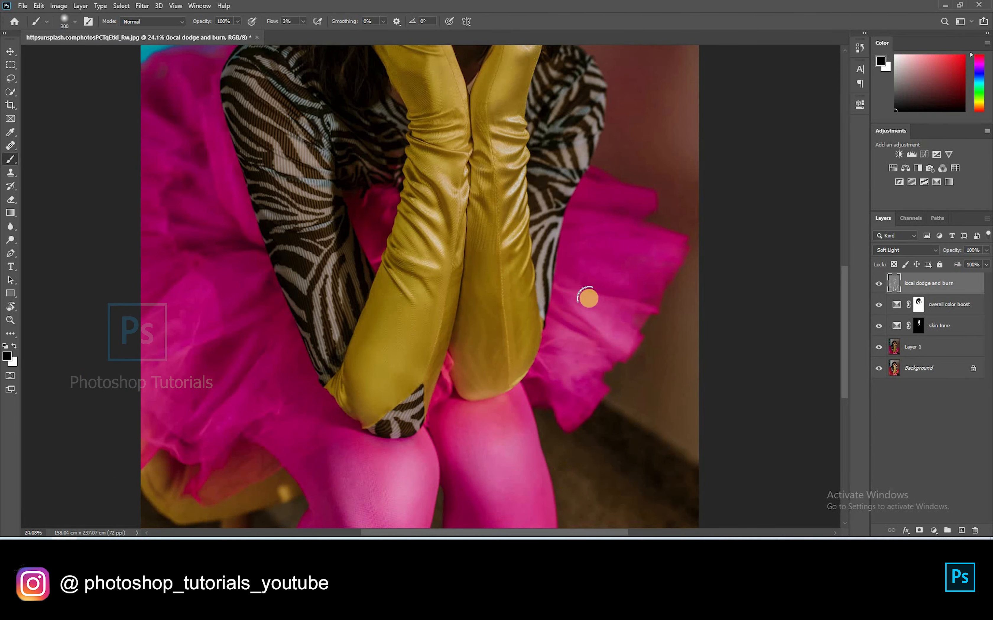
drag(561, 121, 572, 329)
drag(529, 82, 510, 223)
Burn the shadows along the bridge of the nose and beside the nostril with a small black brush
scroll(513, 226, up, 7)
key(bracketleft)
key(bracketleft)
key(bracketleft)
key(bracketleft)
key(bracketleft)
key(bracketleft)
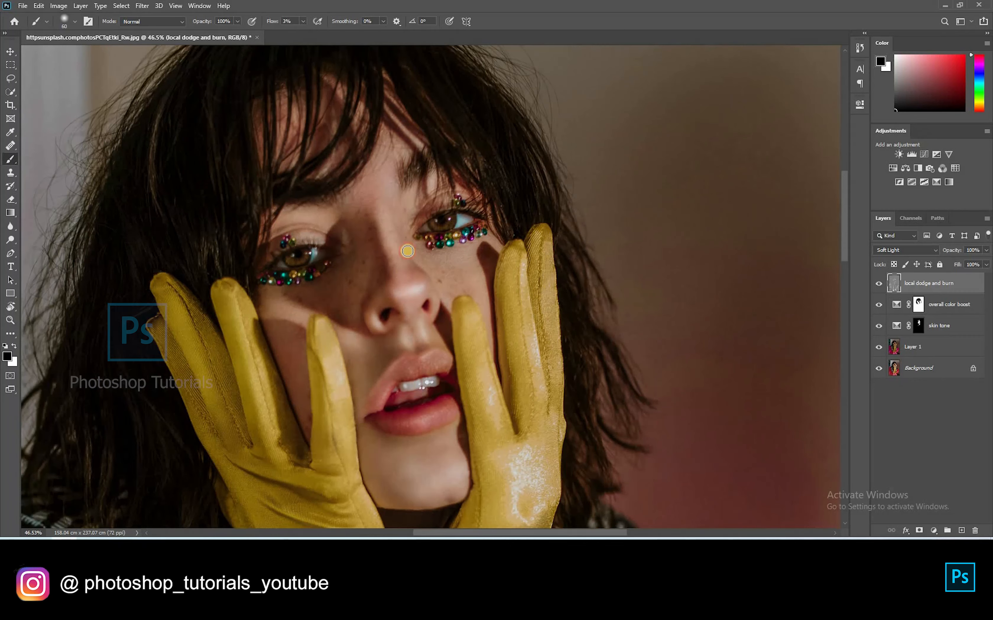
key(bracketright)
key(bracketright)
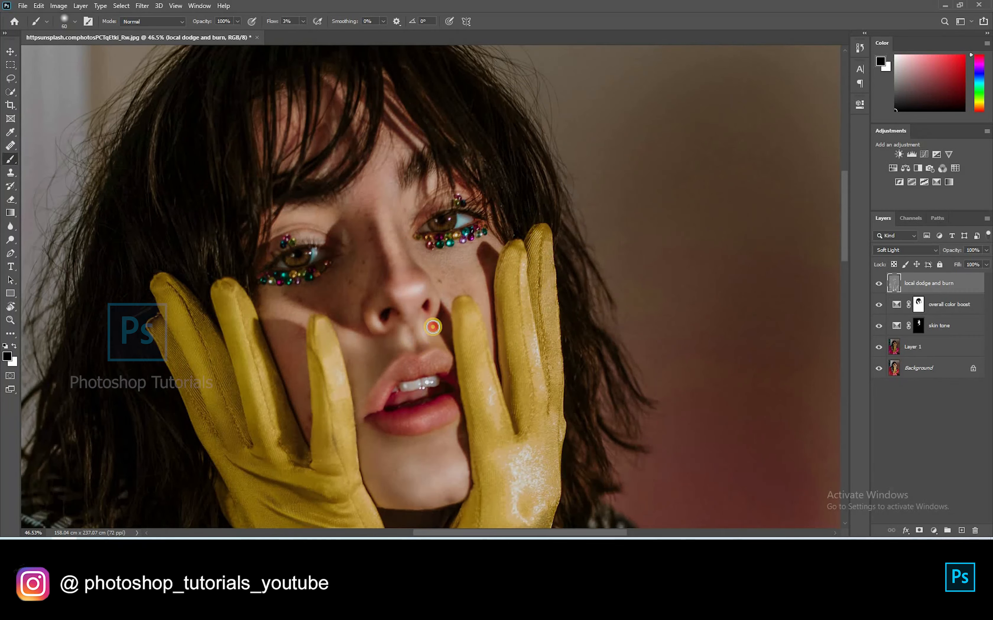
key(bracketleft)
key(bracketleft)
key(bracketleft)
key(bracketleft)
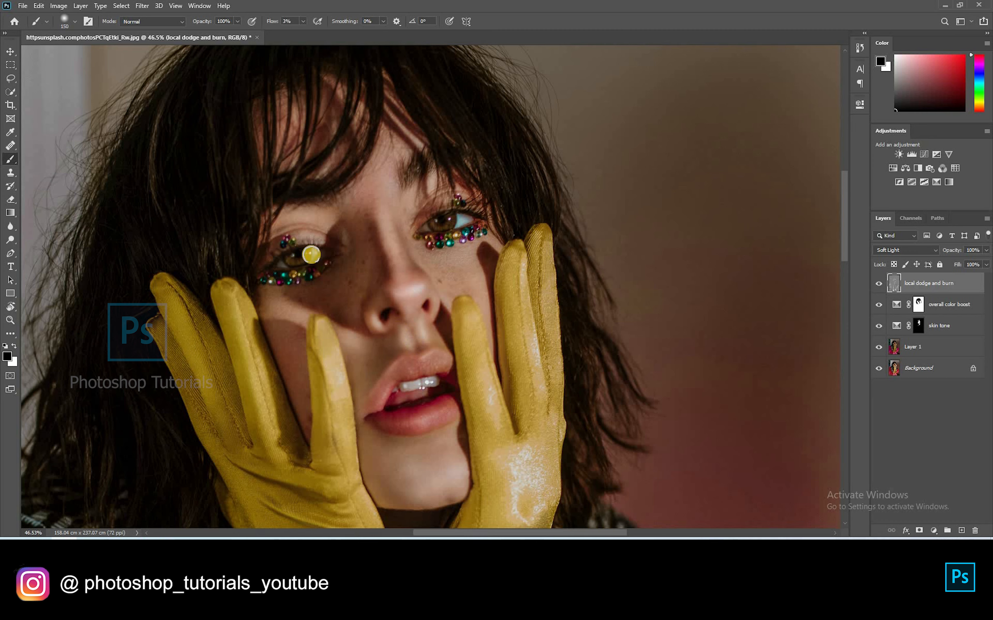
Burn the shadows around the eye on the photo's left, the lip corner and the chin, varying the brush size
key(bracketright)
key(bracketright)
key(bracketright)
key(bracketright)
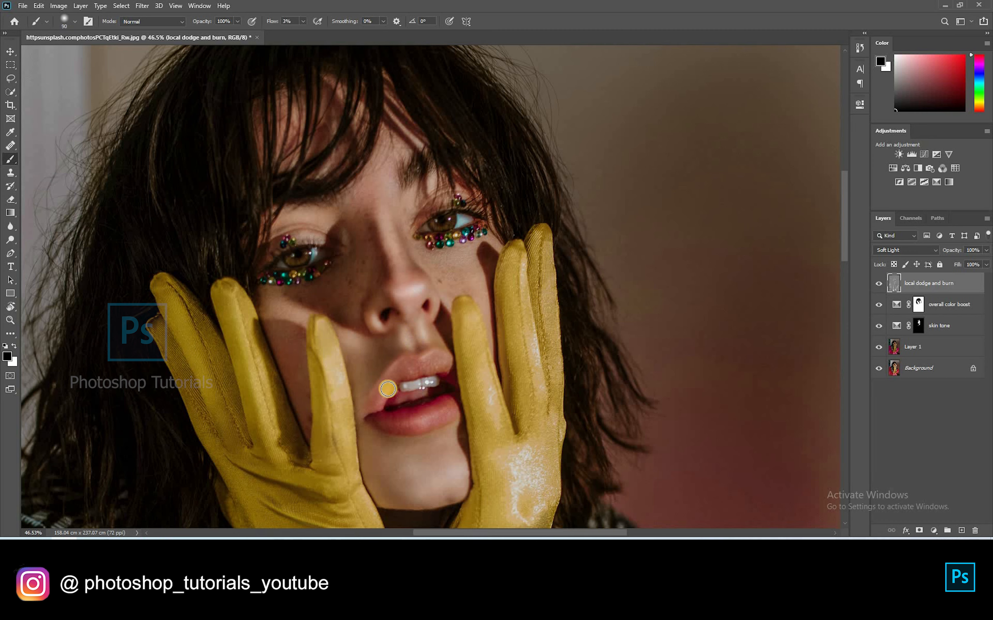
key(bracketright)
key(bracketright)
key(bracketright)
key(bracketright)
key(bracketright)
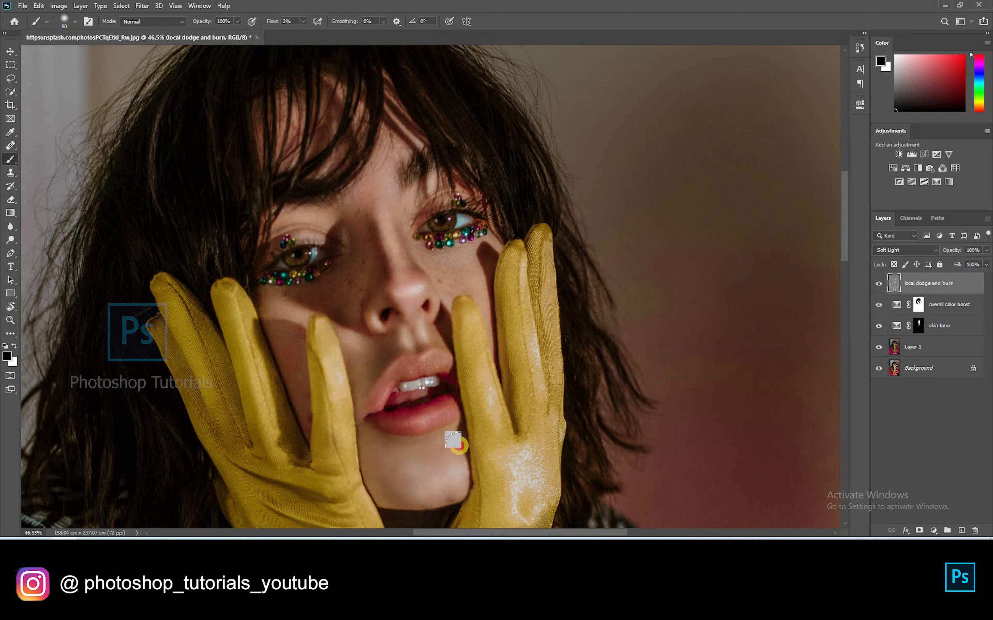
Burn the upper lid and inner corner of the eye on the photo's right with a black brush of 30 to 50 px
key(bracketleft)
key(bracketleft)
key(bracketleft)
key(bracketleft)
key(bracketleft)
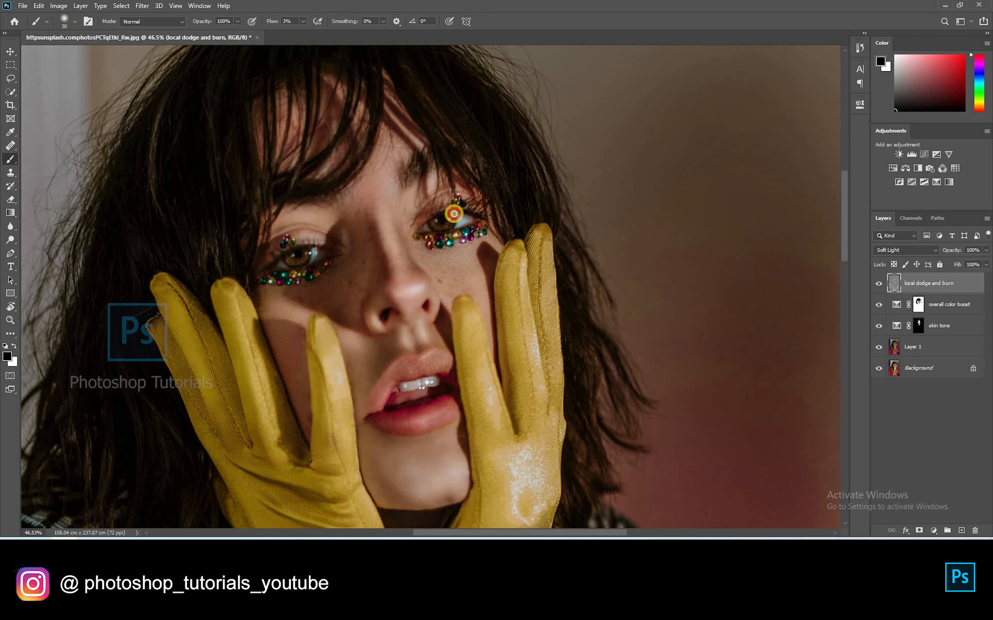
key(bracketright)
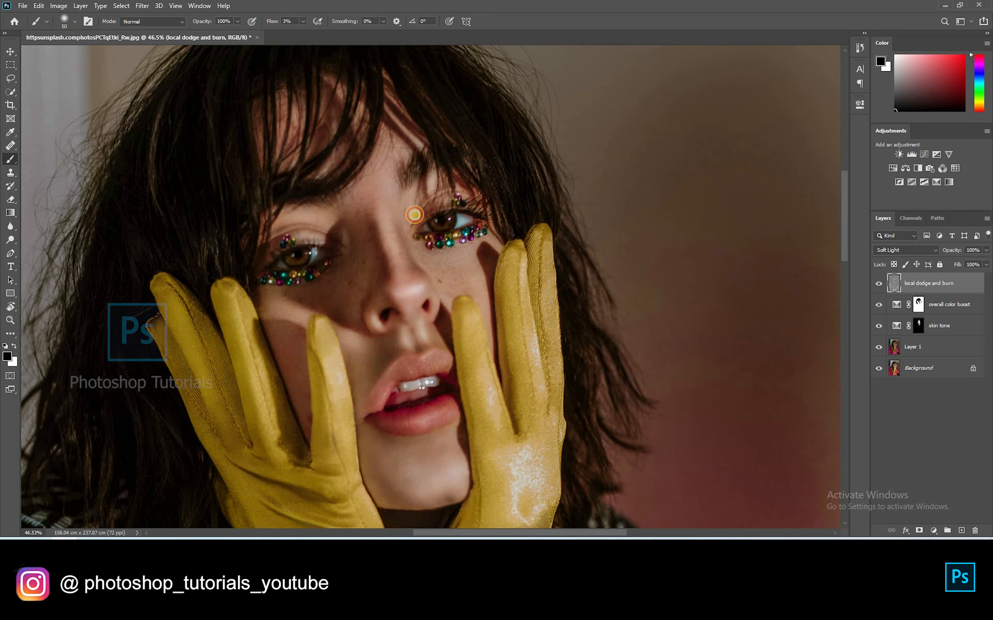
Burn the broader shadow areas around the subject with a greatly enlarged black brush
scroll(255, 202, down, 5)
key(bracketright)
key(bracketright)
key(bracketright)
key(bracketright)
key(bracketright)
key(bracketright)
key(bracketright)
mouse_move(219, 142)
mouse_down()
mouse_move(225, 216)
mouse_move(236, 177)
mouse_move(203, 129)
mouse_move(217, 244)
mouse_move(285, 213)
mouse_move(233, 334)
mouse_up()
key(bracketright)
mouse_move(374, 319)
mouse_down()
mouse_move(250, 205)
mouse_move(170, 259)
mouse_move(234, 159)
mouse_up()
mouse_move(211, 343)
mouse_down()
mouse_move(251, 151)
mouse_move(210, 395)
mouse_up()
key(bracketright)
key(bracketright)
drag(445, 277, 459, 270)
key(bracketleft)
key(bracketleft)
Refine the light and shadow around the nose bridge and inner cheek with small white and black brushes
scroll(411, 358, down, 9)
click(874, 285)
key(bracketleft)
key(bracketleft)
key(bracketleft)
key(bracketleft)
key(bracketleft)
scroll(465, 150, up, 8)
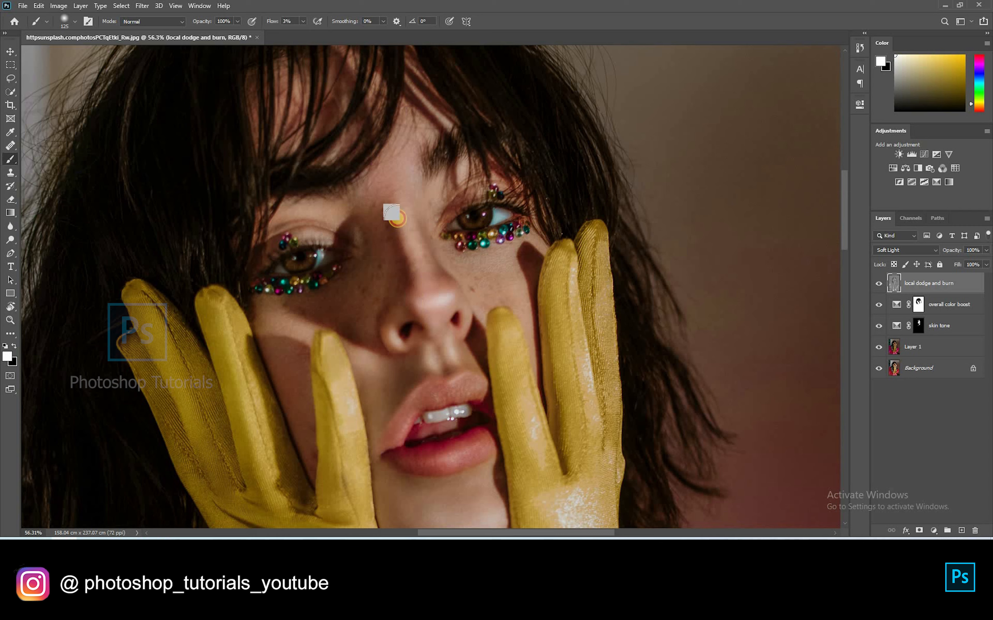
key(bracketleft)
key(bracketleft)
drag(365, 289, 381, 268)
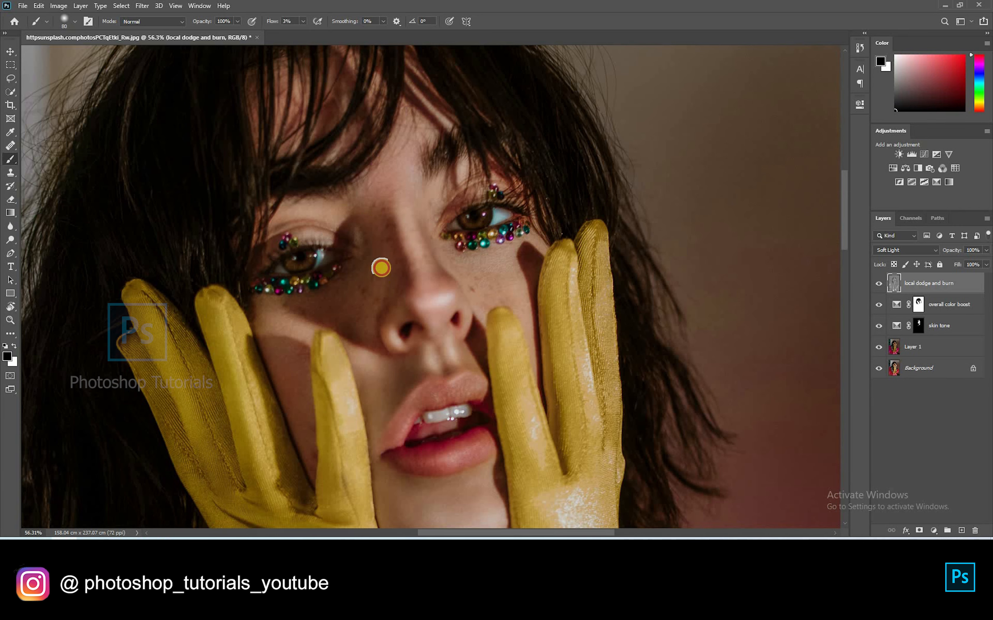
key(bracketleft)
key(bracketleft)
Compare the whole photo with the local dodge and burn layer hidden and shown
scroll(397, 102, down, 8)
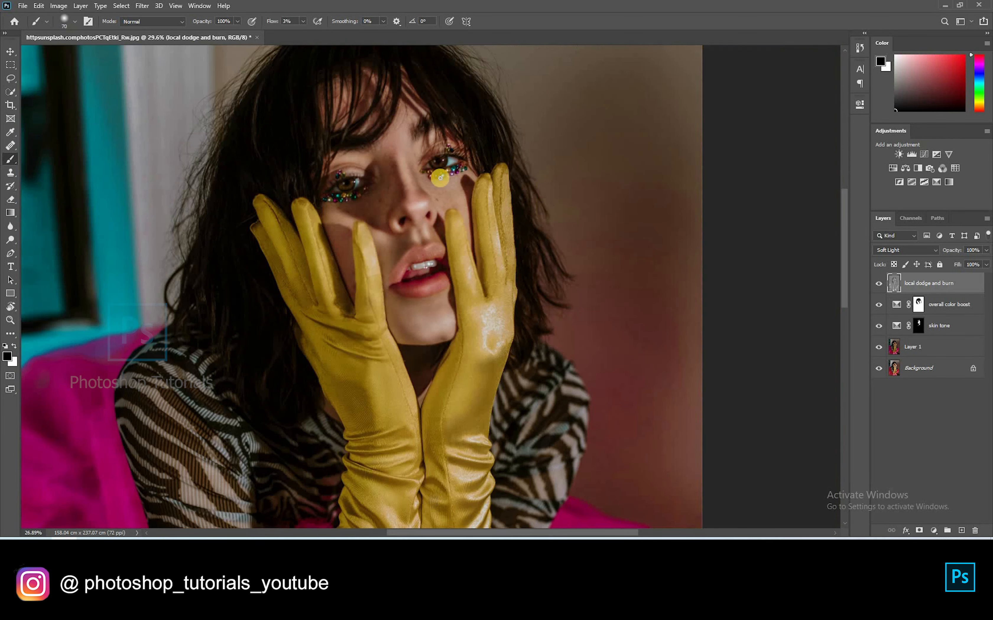
key(ctrl+0)
click(879, 285)
click(878, 285)
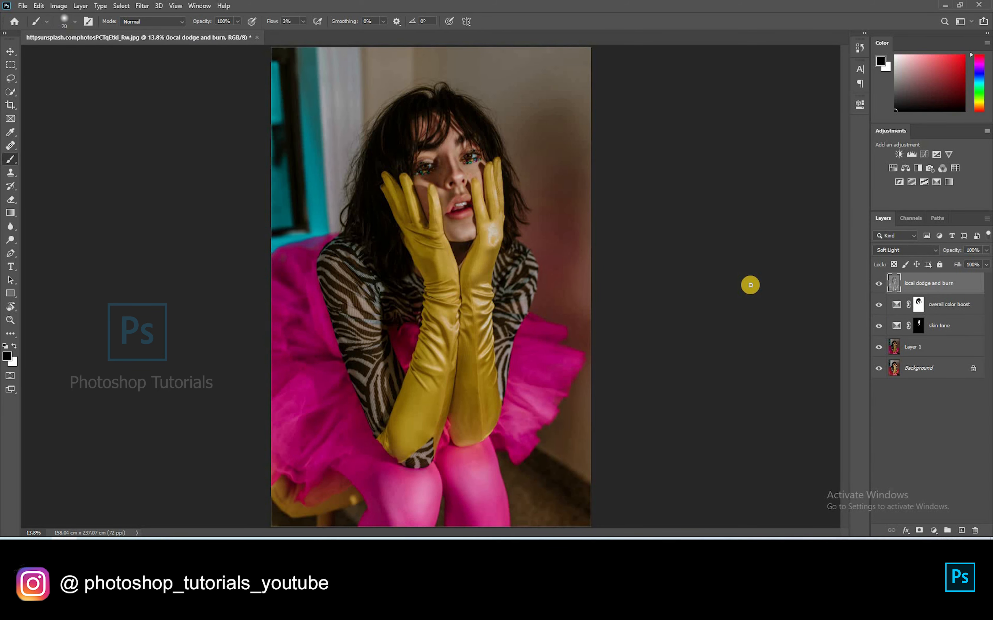
key(ctrl+minus)
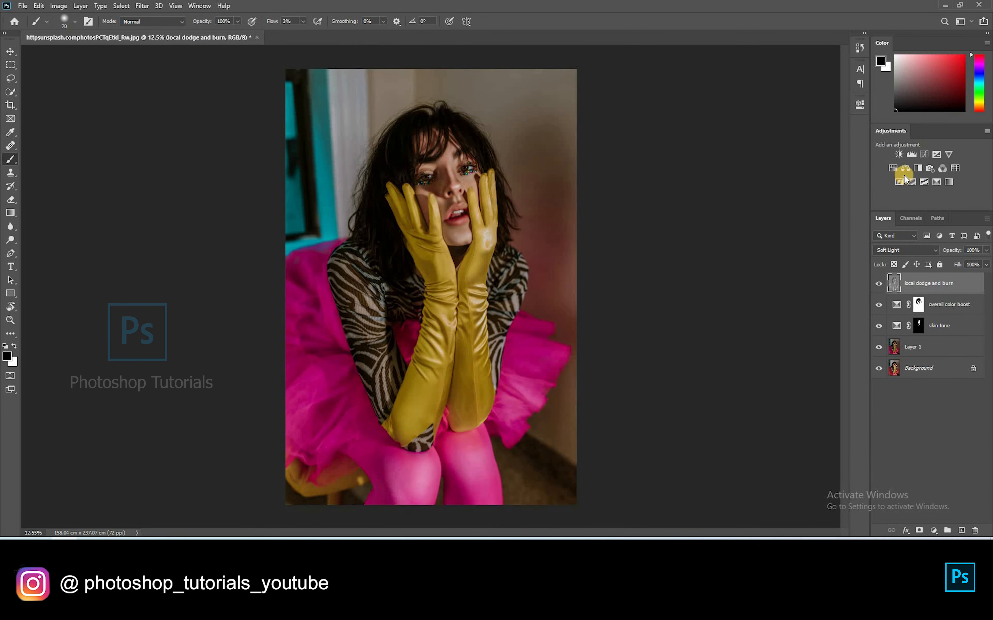
Add a Levels adjustment layer named "sepration from BG" and set its midtone value to 0.80
click(911, 154)
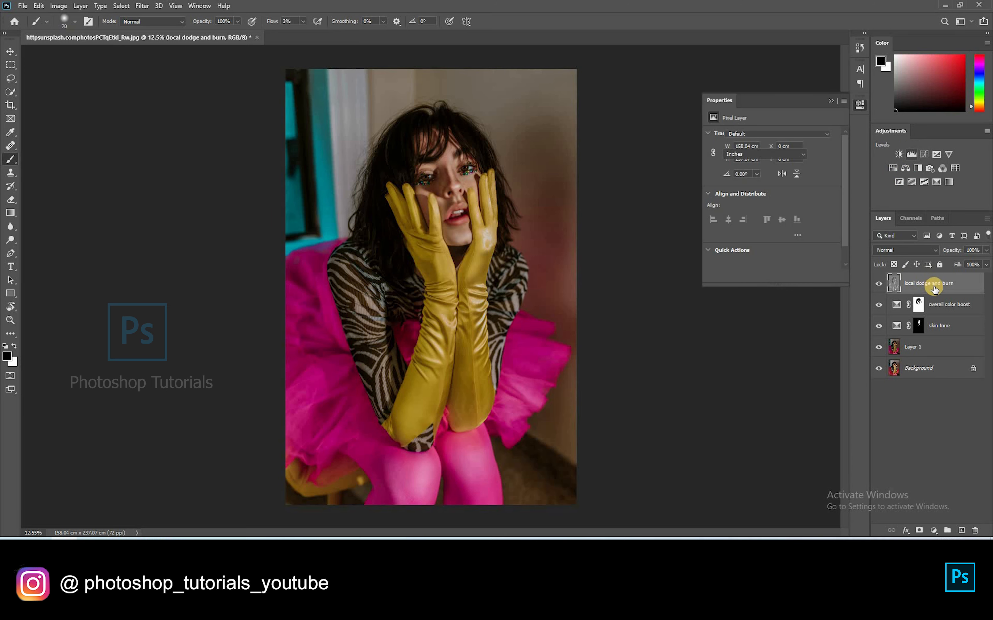
double_click(944, 288)
text(sepration from BG)
key(Return)
click(779, 210)
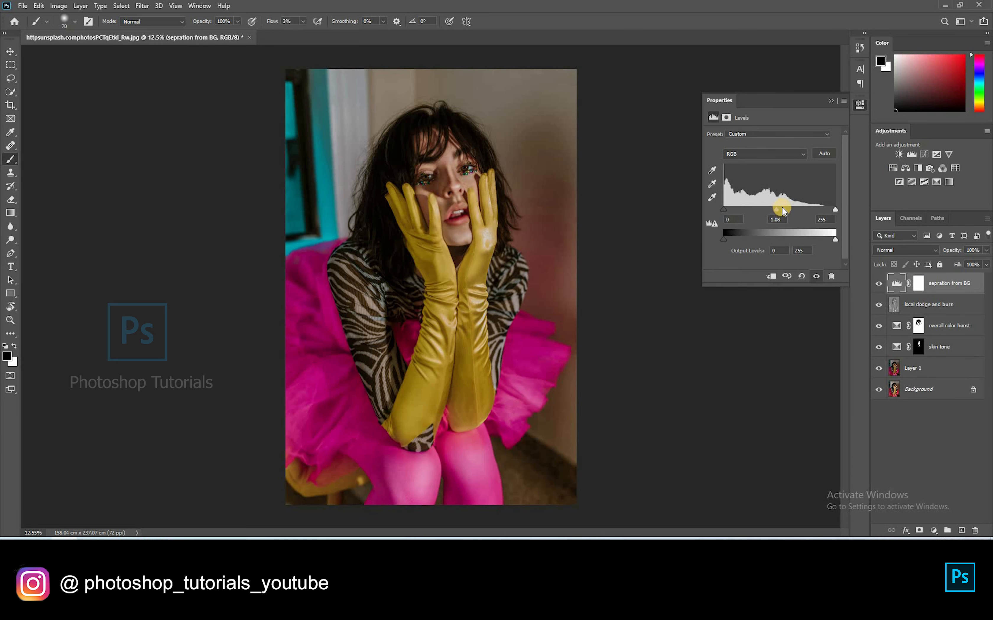
drag(785, 211, 790, 212)
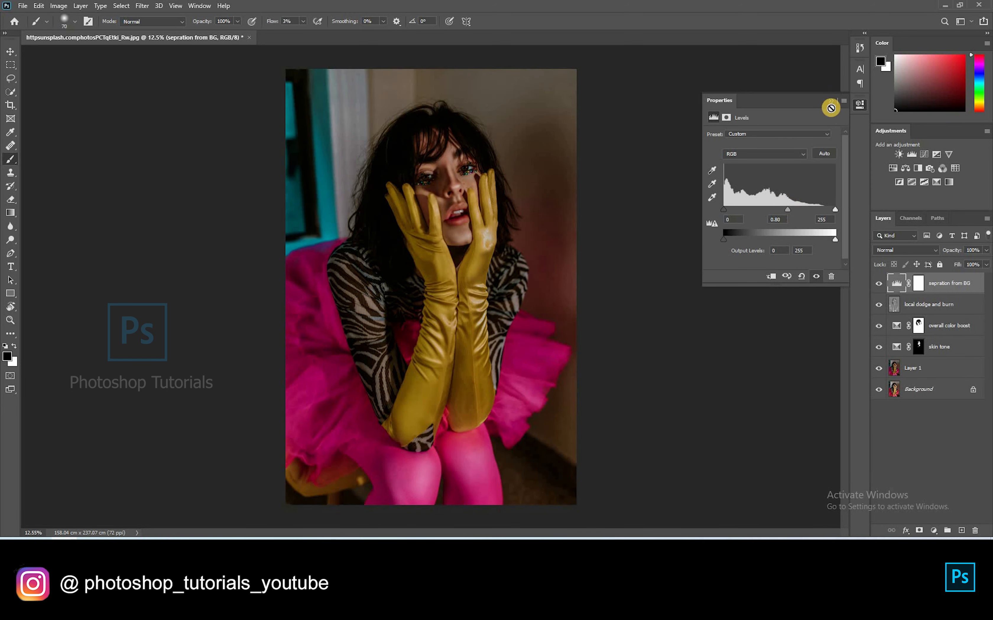
click(651, 264)
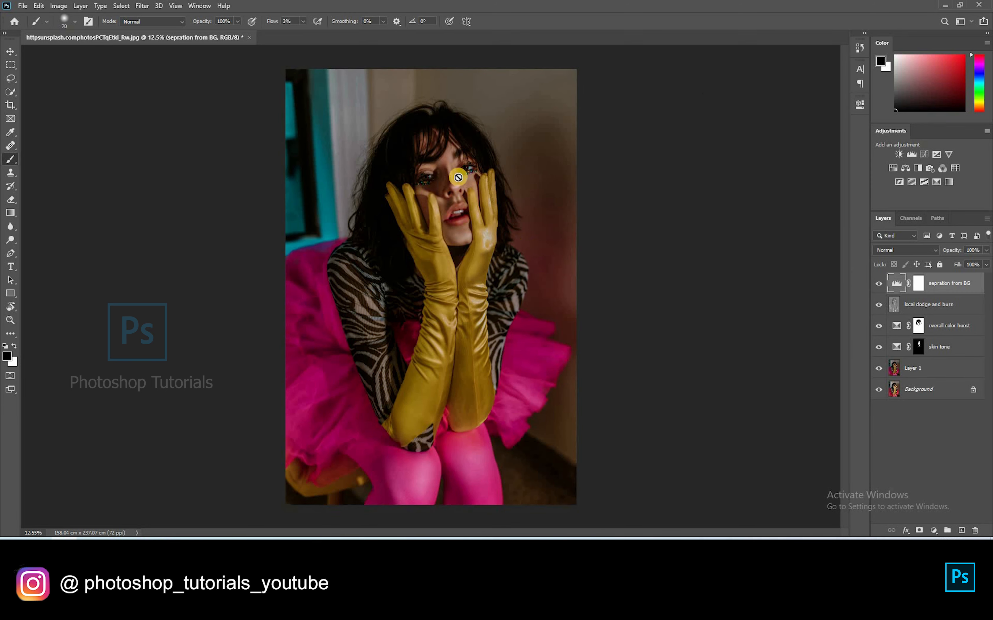
Paint black at 3% flow over the subject's torso on the Levels layer's mask, enlarging the brush to 2000 px
click(919, 284)
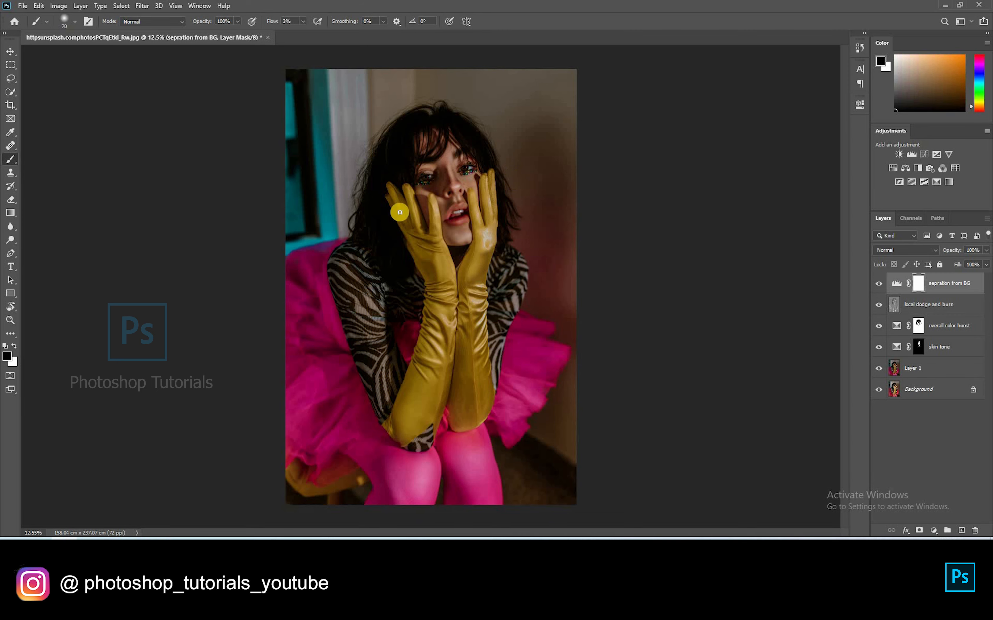
key(bracketright)
key(bracketright)
key(bracketright)
key(bracketright)
key(bracketright)
key(bracketright)
key(bracketright)
key(bracketright)
key(bracketright)
key(bracketright)
drag(448, 268, 449, 270)
key(bracketright)
key(bracketright)
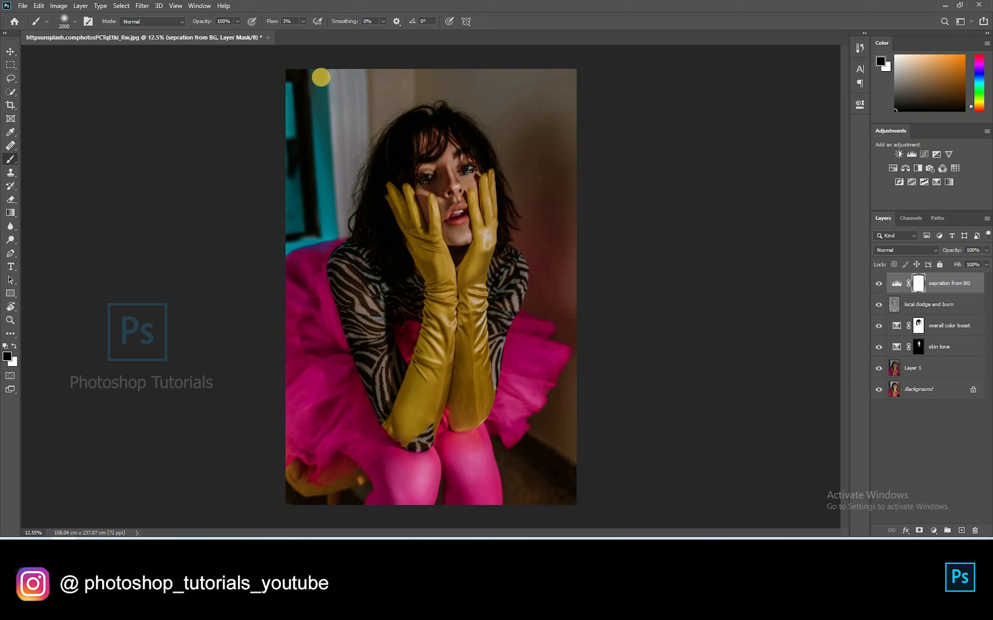
Raise the brush flow to 27%, mask the darkening off the face and gloves, and compare the layer hidden and shown
drag(301, 25, 317, 35)
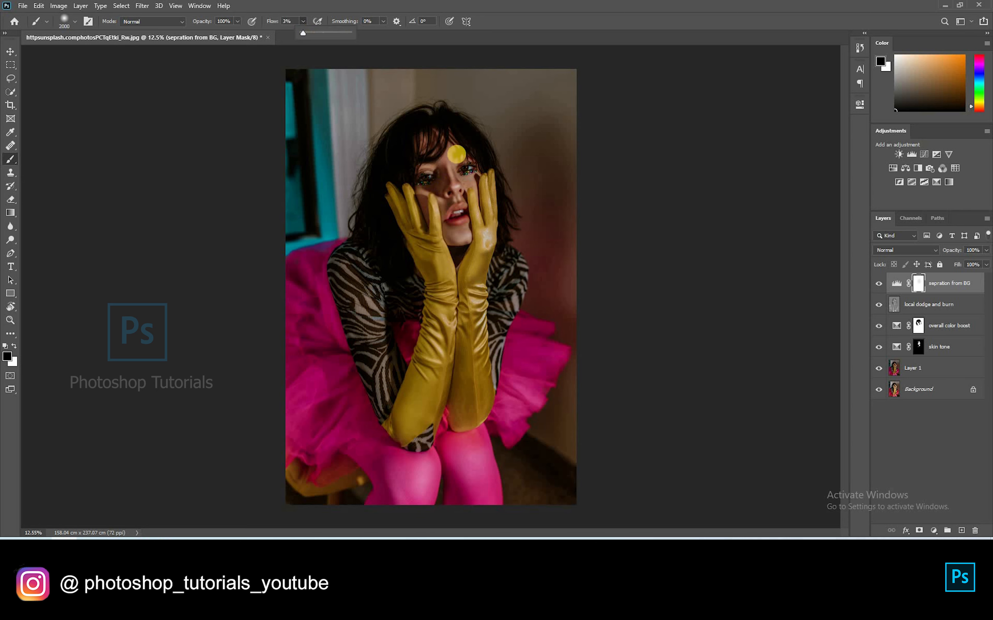
click(462, 303)
click(449, 233)
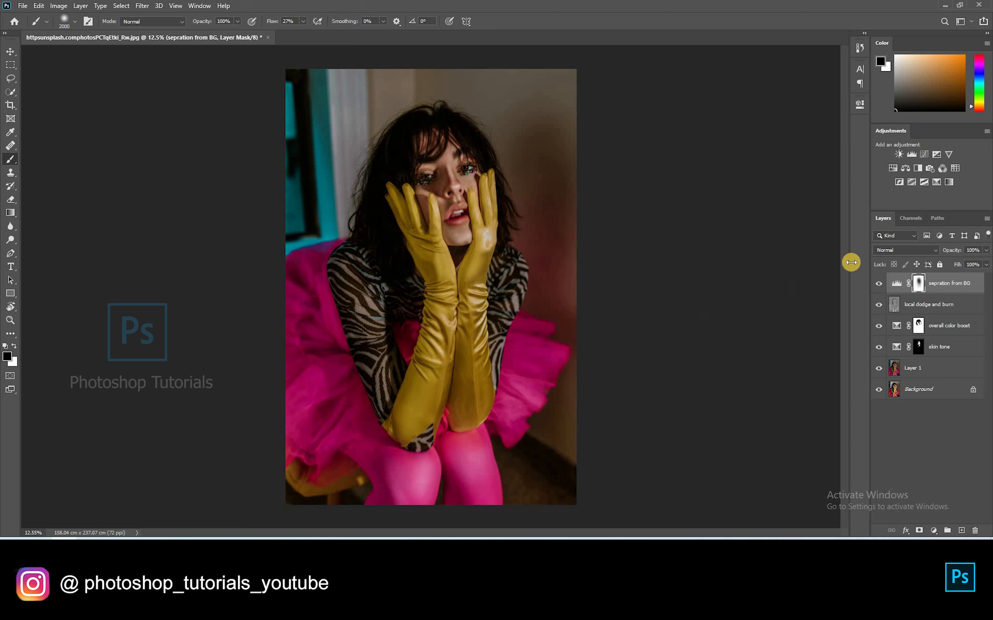
click(878, 286)
click(877, 285)
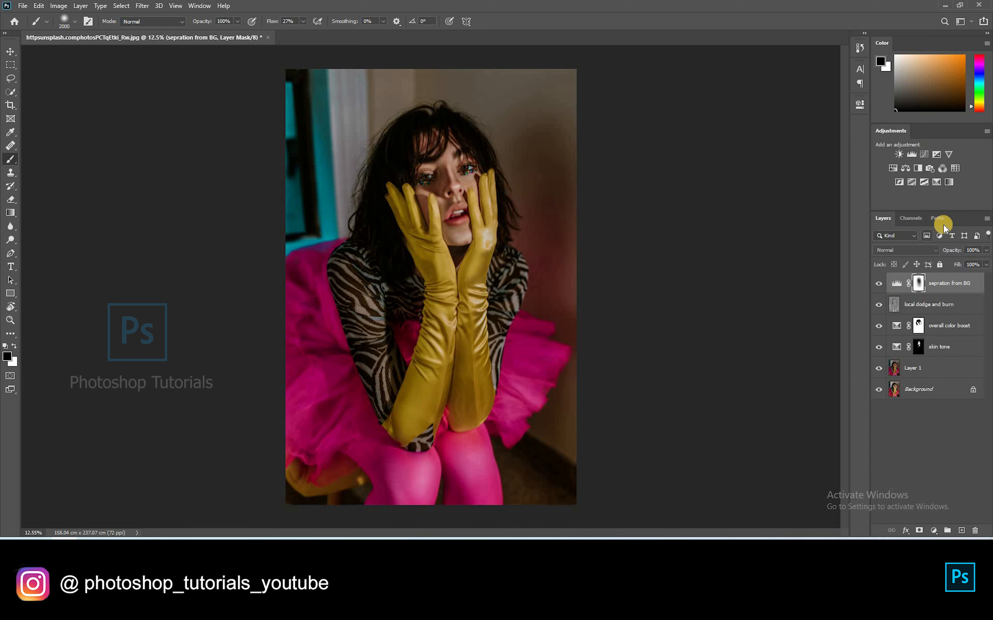
Add a Selective Color adjustment and set its Neutrals to Cyan -31, Magenta +21, Yellow about -15 and Black +6
click(935, 182)
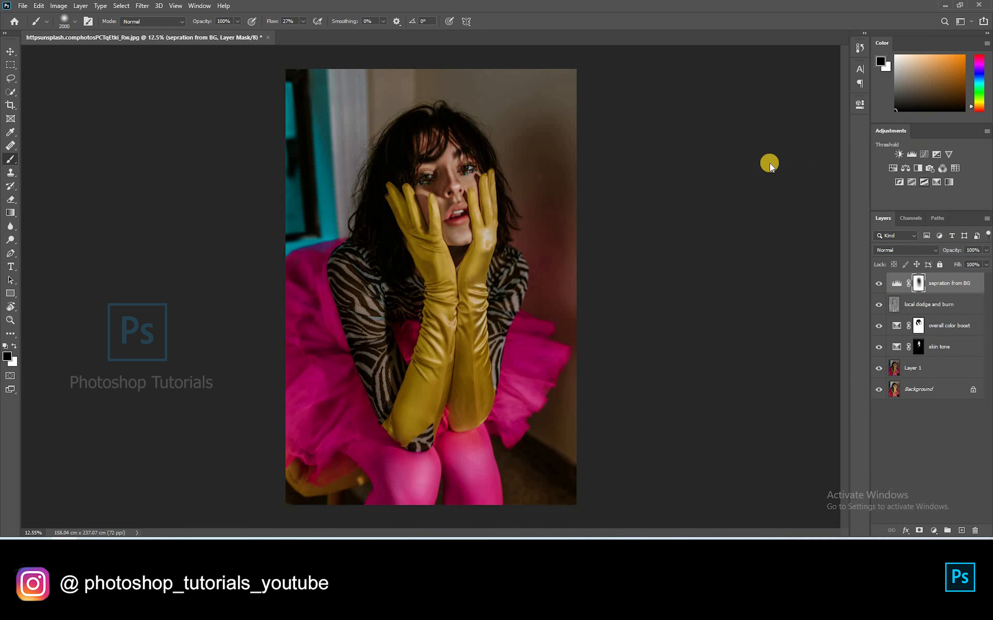
click(779, 146)
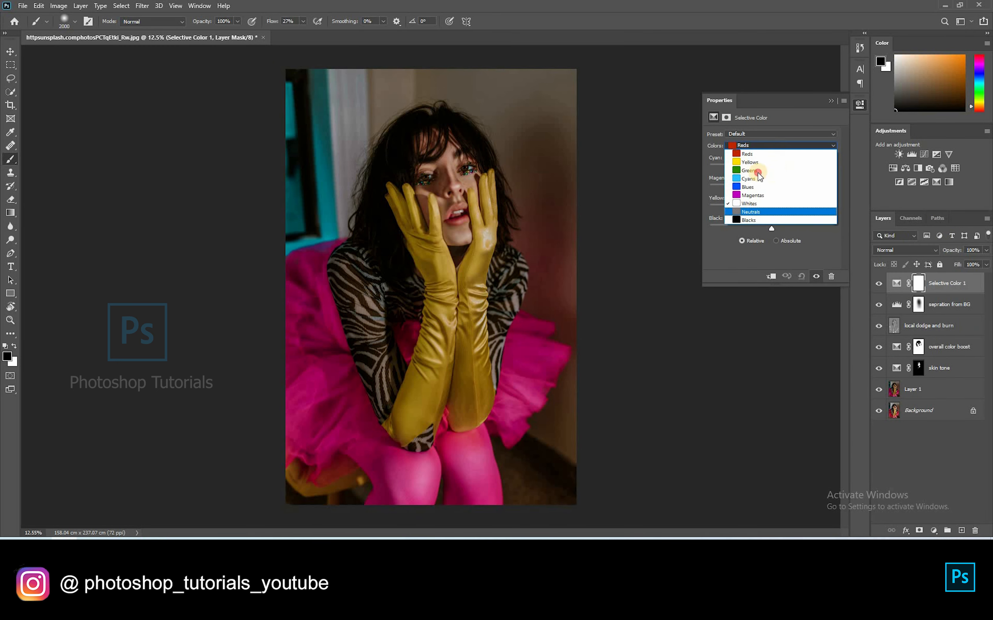
click(750, 212)
drag(771, 168, 756, 168)
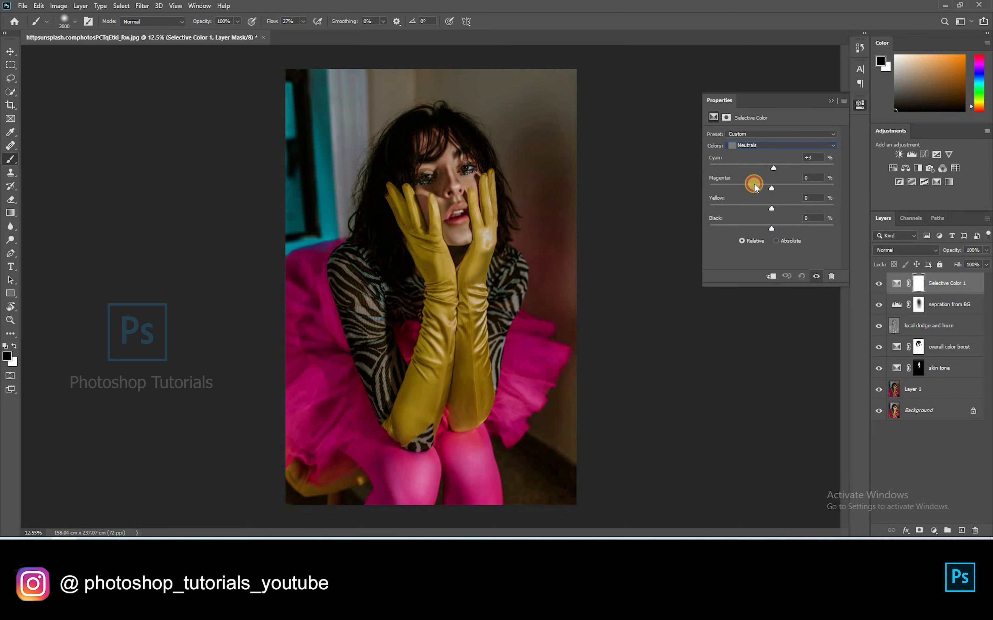
click(783, 189)
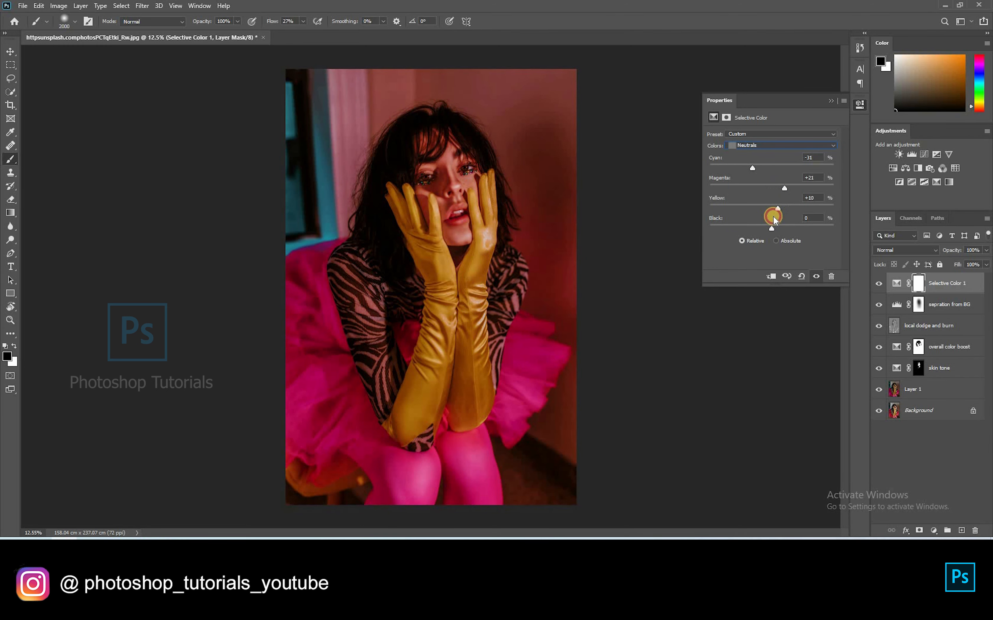
drag(783, 228, 777, 229)
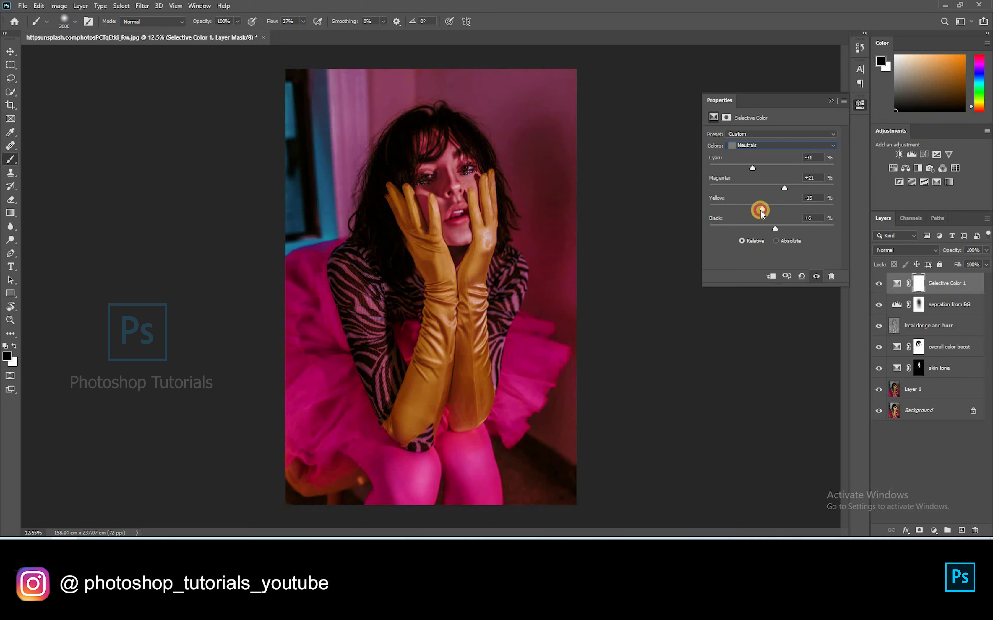
click(829, 101)
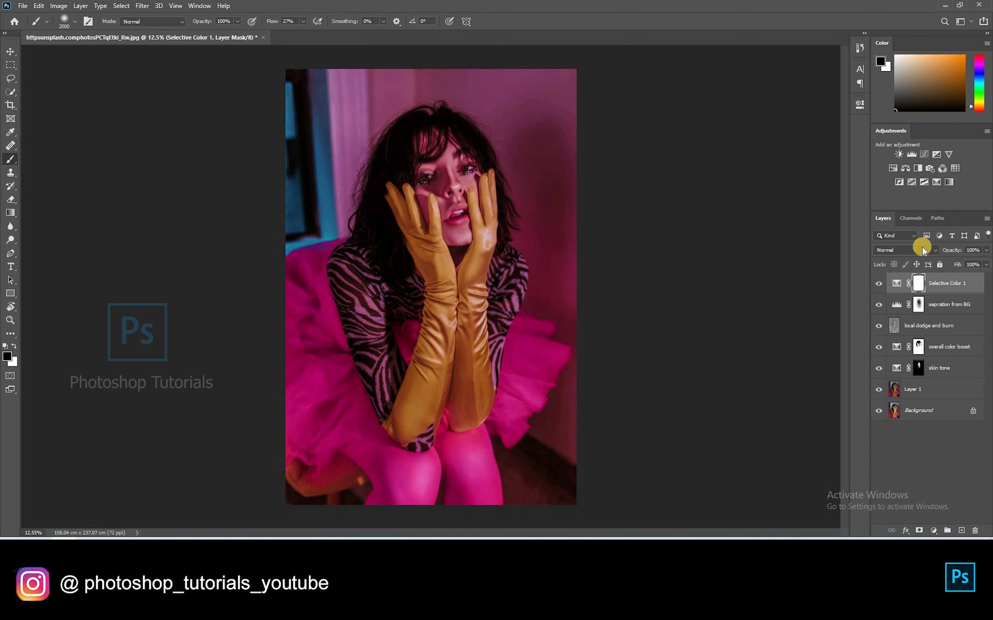
Invert the Selective Color mask and paint white over the wall around the woman with a 200 px brush at 95% flow
key(ctrl+i)
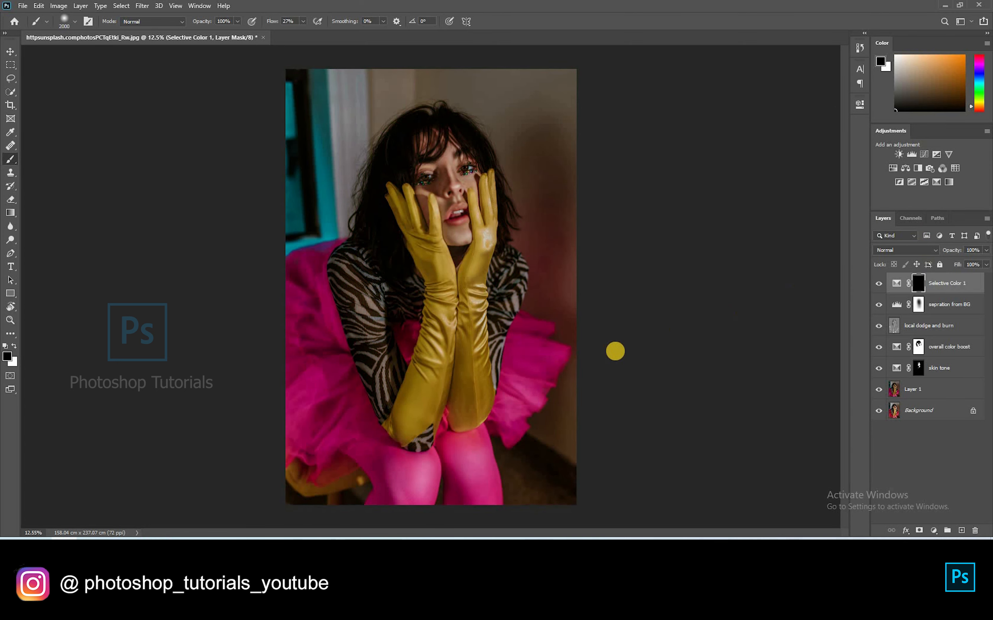
key(bracketleft)
key(bracketleft)
key(bracketleft)
key(bracketleft)
key(bracketleft)
key(bracketleft)
click(304, 22)
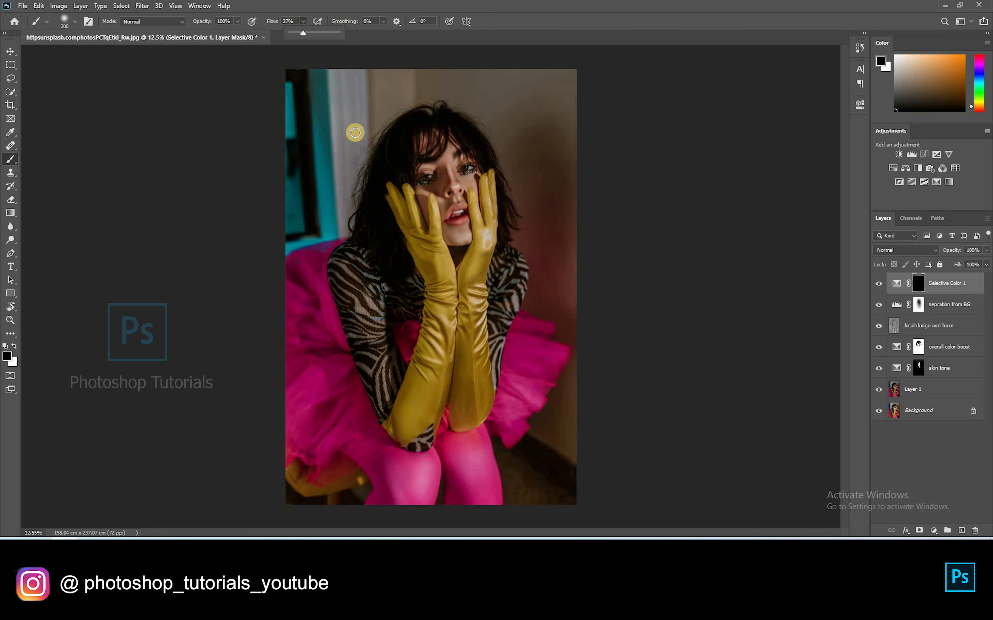
key(x)
click(332, 88)
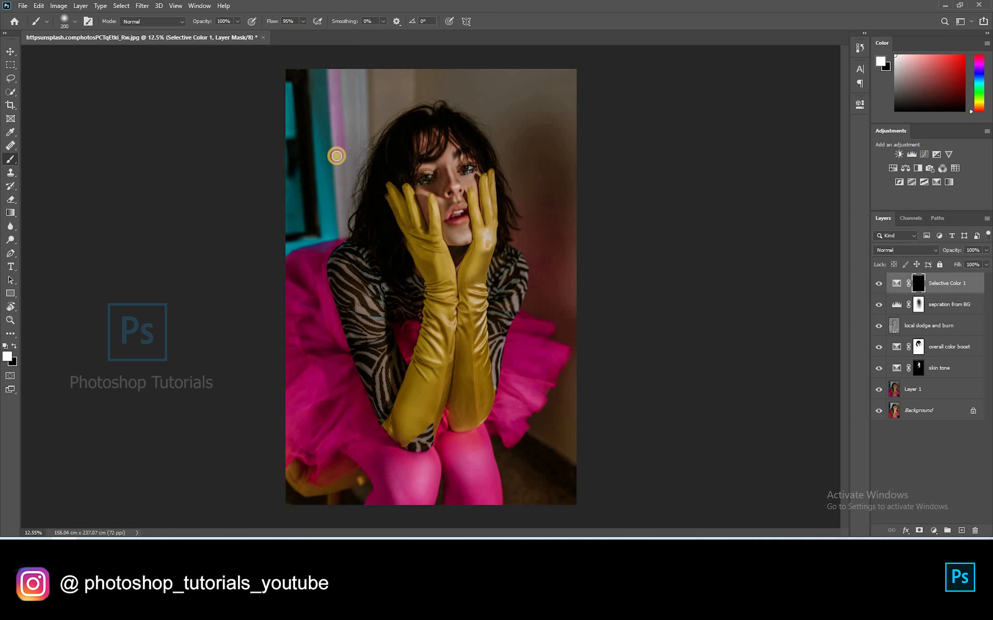
mouse_move(349, 214)
mouse_down()
mouse_move(347, 156)
mouse_move(374, 99)
mouse_move(398, 71)
mouse_move(434, 63)
mouse_move(446, 86)
mouse_move(490, 104)
mouse_move(458, 101)
mouse_move(498, 117)
mouse_move(520, 231)
mouse_move(515, 128)
mouse_move(519, 142)
mouse_move(547, 65)
mouse_move(564, 117)
mouse_move(564, 174)
mouse_move(521, 222)
mouse_move(546, 303)
mouse_move(577, 221)
mouse_move(583, 390)
mouse_move(538, 428)
mouse_move(579, 353)
mouse_move(561, 320)
mouse_move(578, 413)
mouse_move(574, 477)
mouse_move(545, 510)
mouse_move(529, 504)
mouse_move(509, 461)
mouse_up()
Paint the remaining wall and floor areas into the Selective Color mask with a white brush enlarged to 400 px
key(bracketright)
key(bracketright)
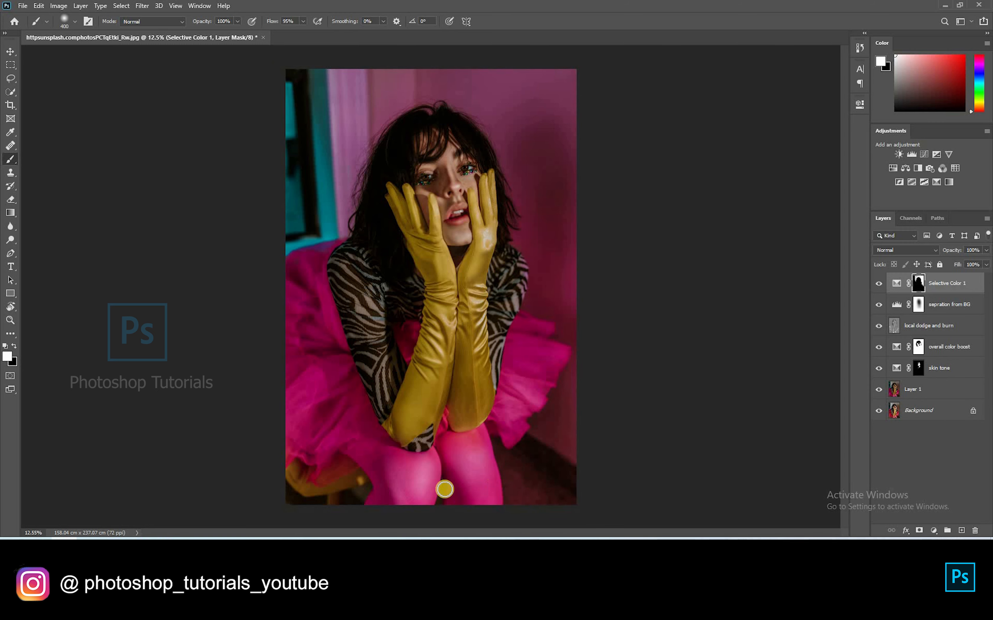
key(bracketleft)
key(bracketright)
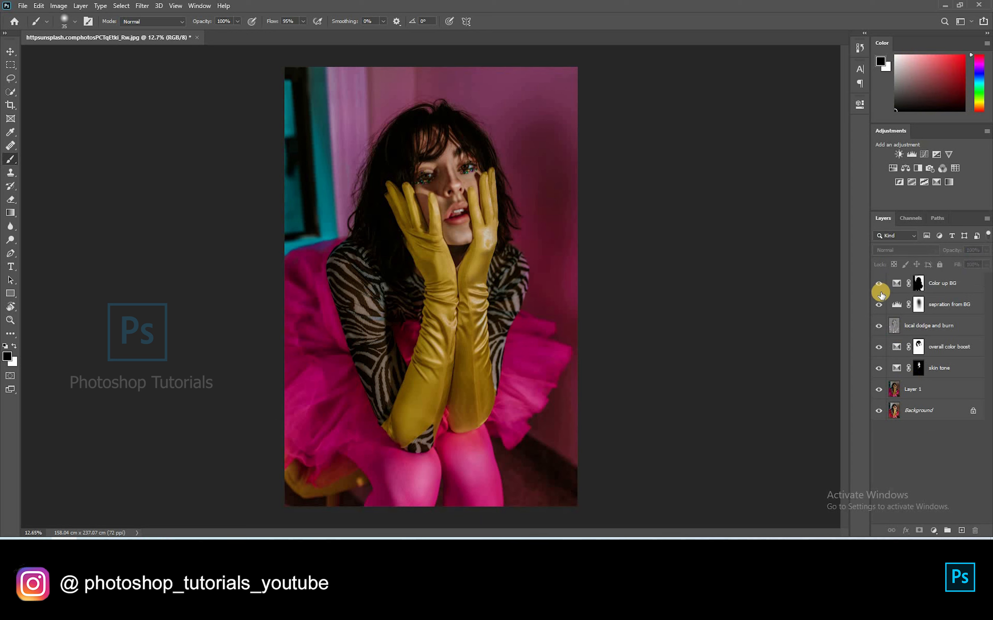
Compare the photo with the Color up BG layer hidden and shown, and add a blank layer above it
click(878, 285)
click(879, 285)
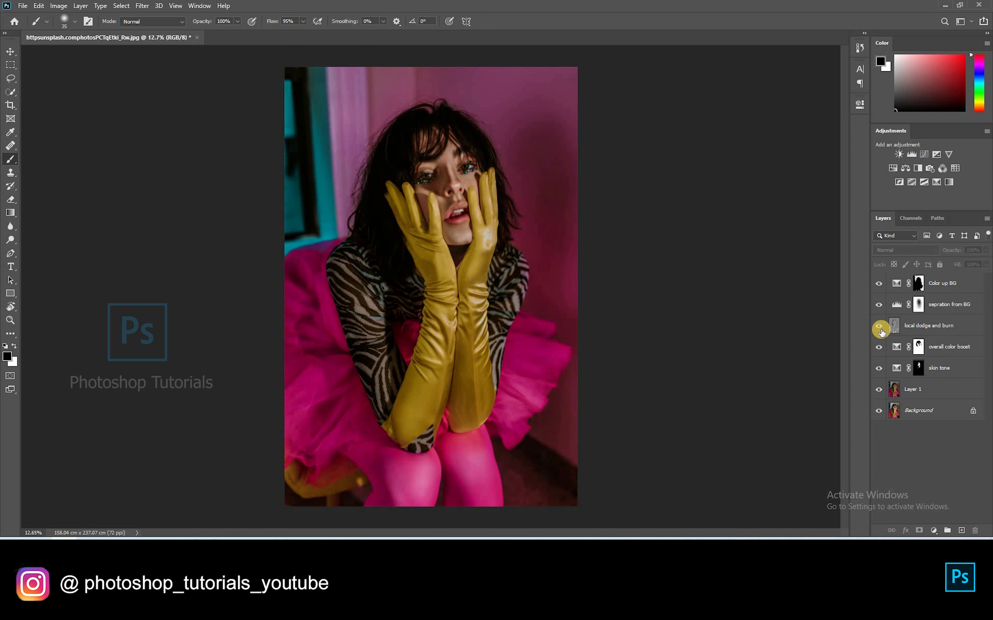
click(961, 530)
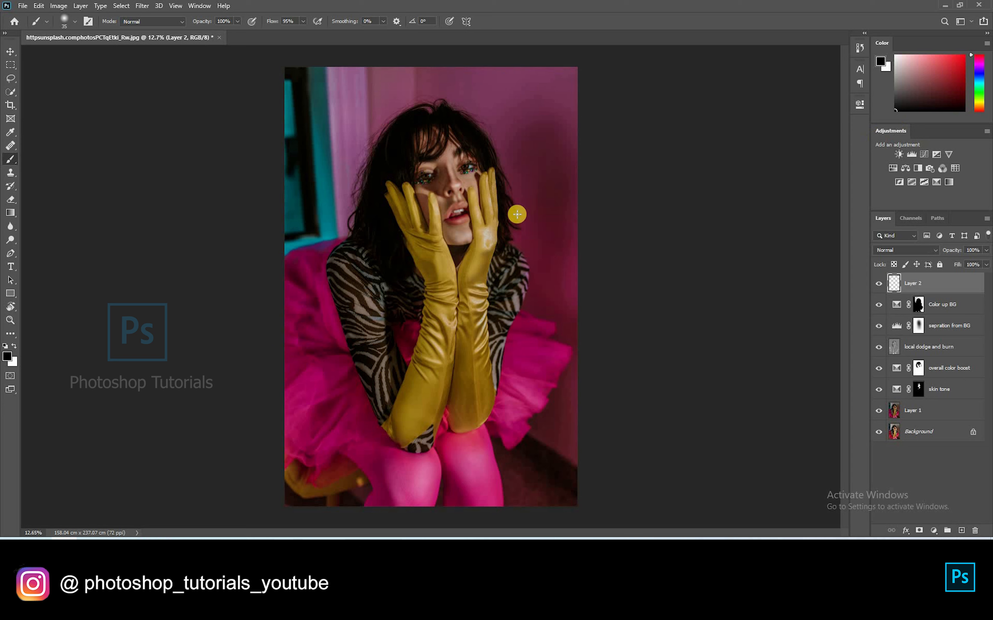
Darken the photo's outer edges by painting black on the blank layer with a 2900 px brush at 11% flow
click(303, 21)
drag(306, 32, 261, 32)
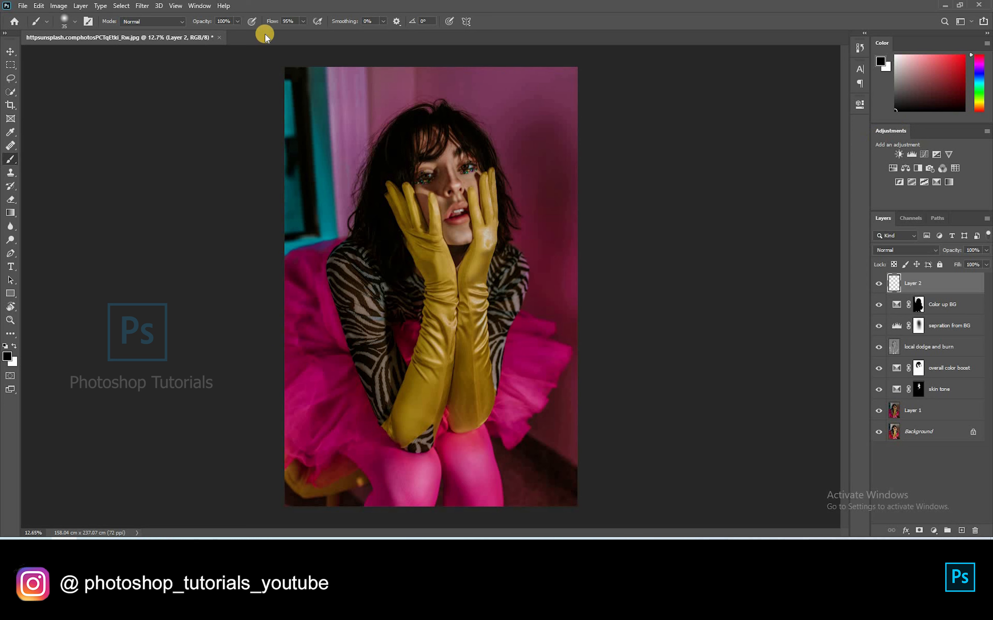
key(bracketright)
key(bracketright)
key(bracketright)
key(bracketright)
key(bracketright)
key(bracketright)
key(bracketright)
key(bracketright)
key(bracketright)
key(bracketright)
key(bracketright)
key(bracketright)
key(bracketright)
key(bracketright)
key(bracketright)
key(bracketright)
key(bracketright)
key(bracketright)
key(bracketright)
key(bracketright)
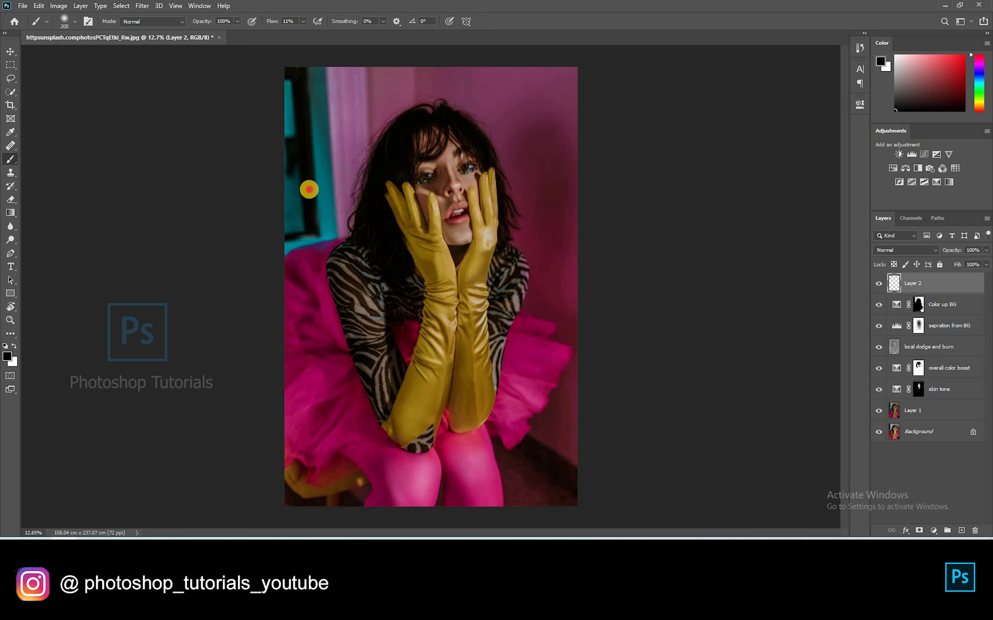
drag(309, 190, 318, 149)
mouse_move(309, 89)
mouse_down()
mouse_move(452, 62)
mouse_move(556, 72)
mouse_move(580, 357)
mouse_move(336, 558)
mouse_move(269, 84)
mouse_move(290, 69)
mouse_move(317, 111)
mouse_move(273, 439)
mouse_move(700, 499)
mouse_move(511, 478)
mouse_up()
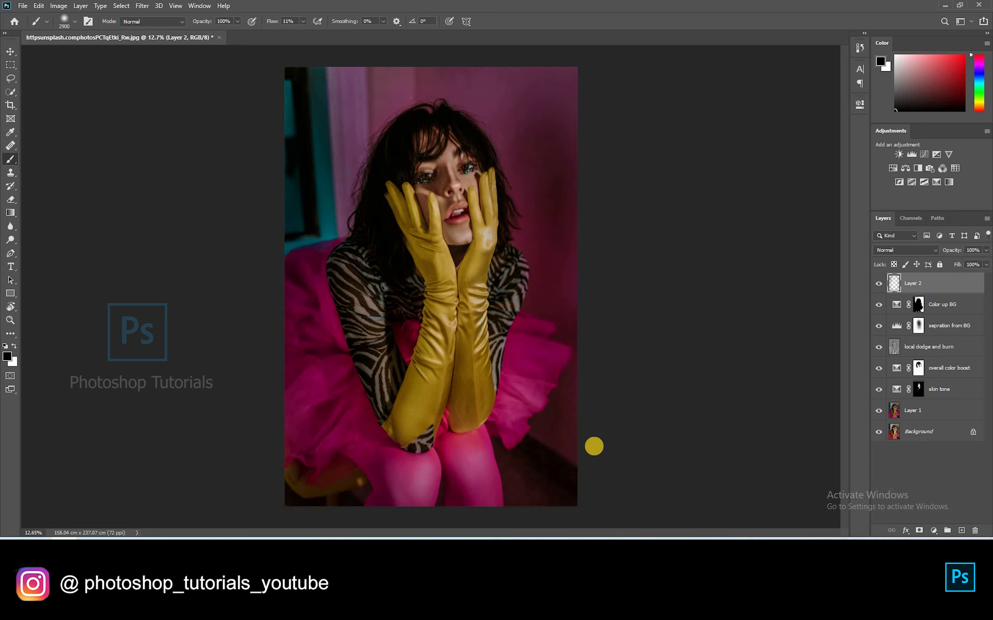
mouse_move(266, 238)
mouse_down()
mouse_move(241, 304)
mouse_move(288, 329)
mouse_up()
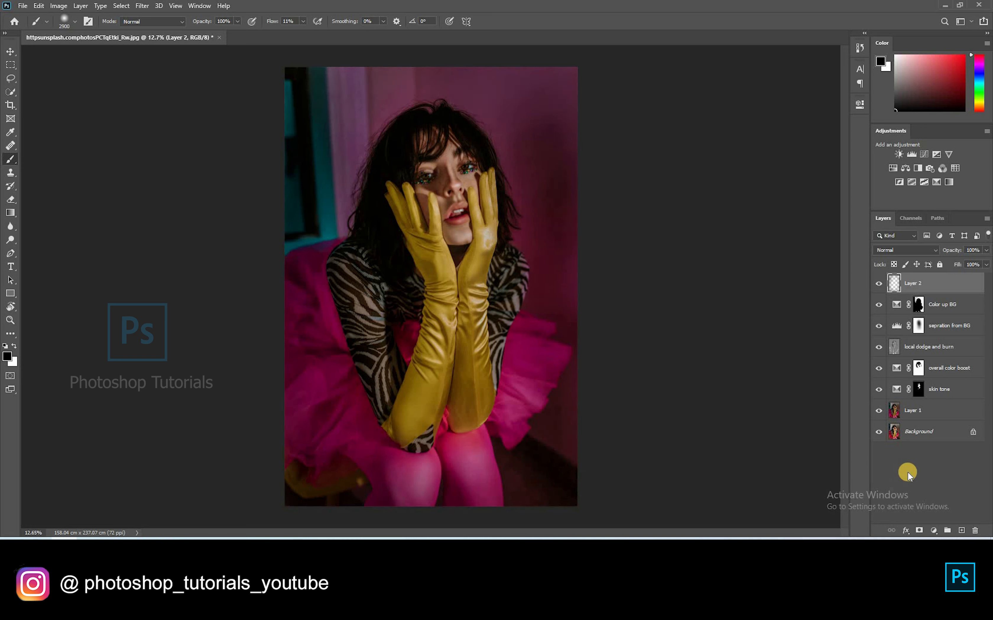
Set the black-painted layer's blend mode to Soft Light and rename it as Separation from BG 2
ctrl+click(924, 284)
click(912, 287)
click(904, 250)
key(Escape)
click(930, 289)
double_click(917, 285)
text(Separation from BG 2)
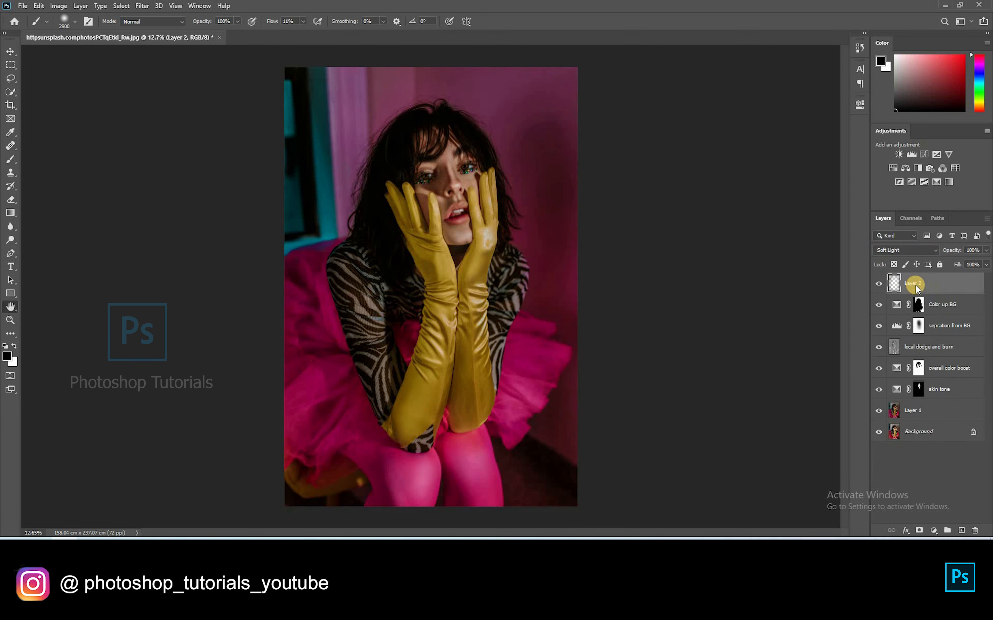
key(Return)
Add a blank layer and paint softly over the wall and window with colors sampled from those areas
click(961, 530)
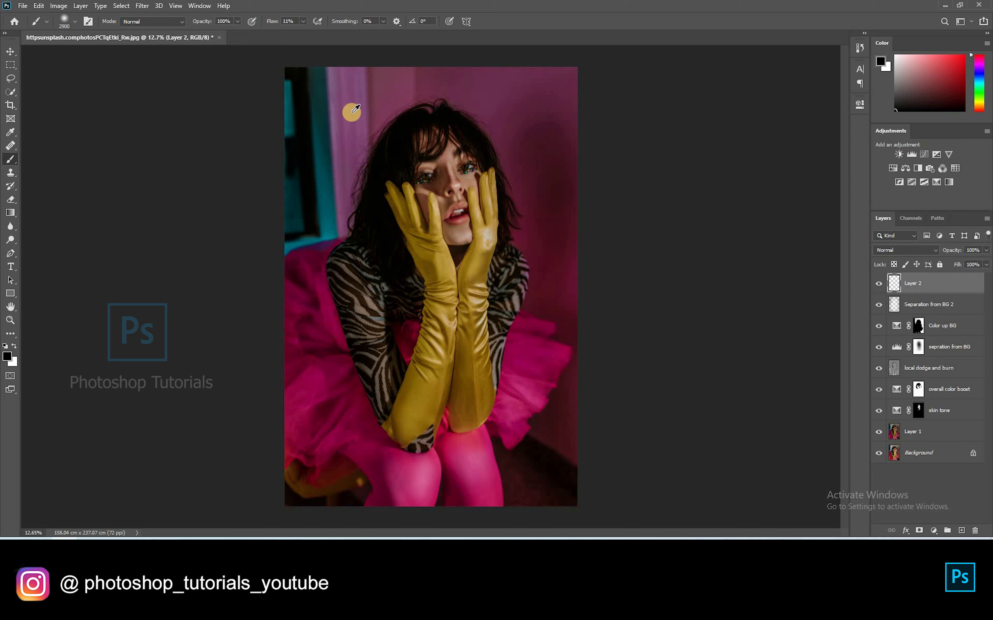
alt+click(332, 119)
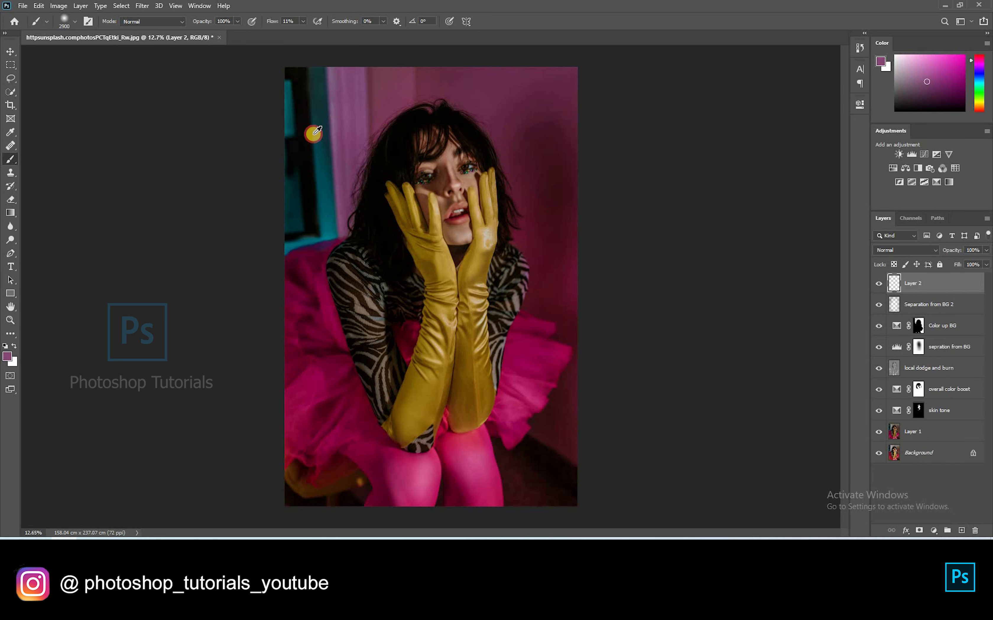
click(961, 531)
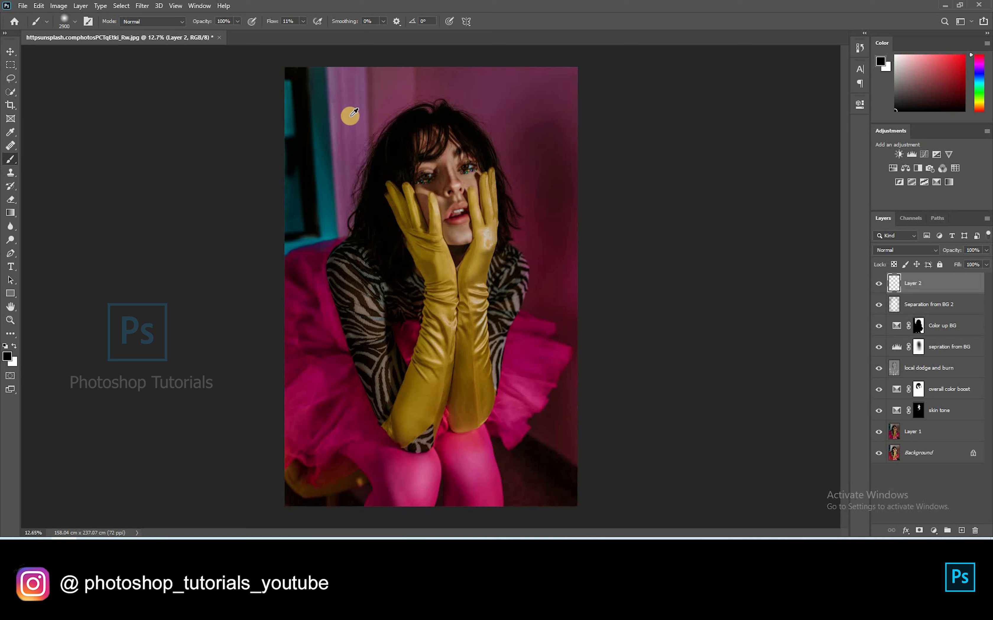
alt+click(330, 115)
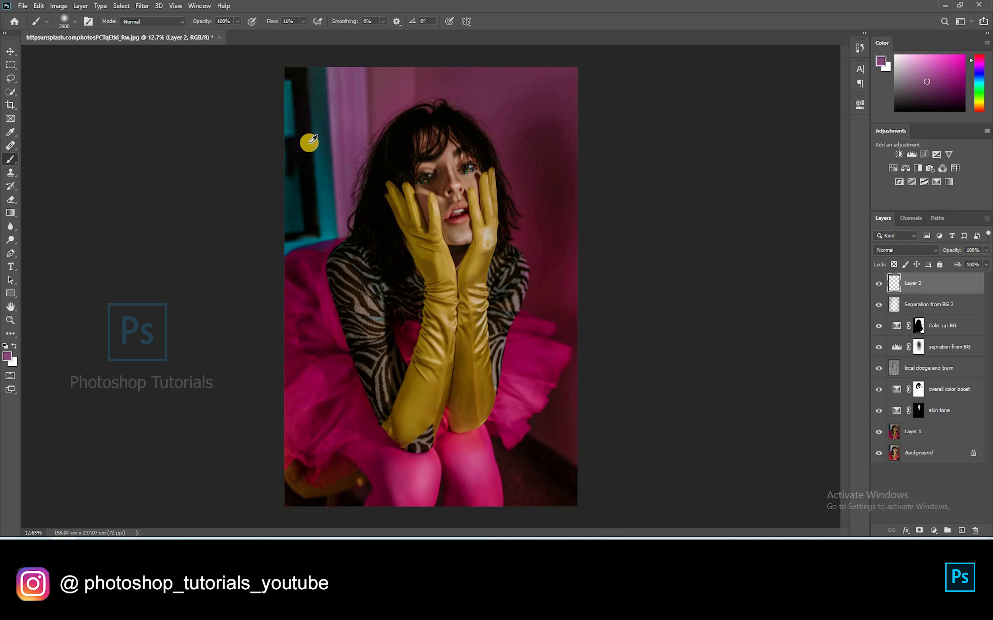
alt+click(316, 187)
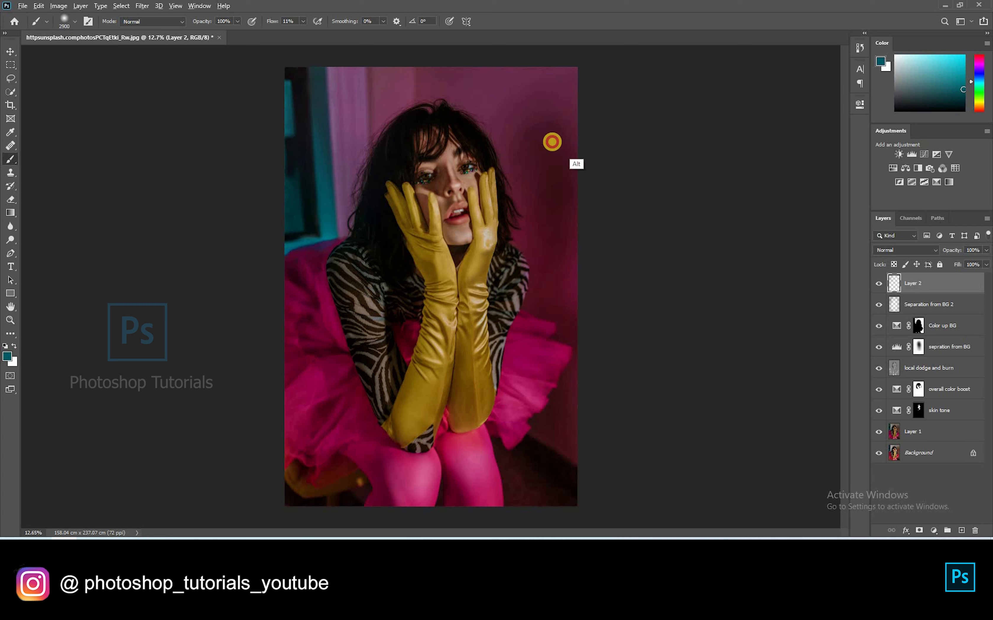
alt+click(538, 94)
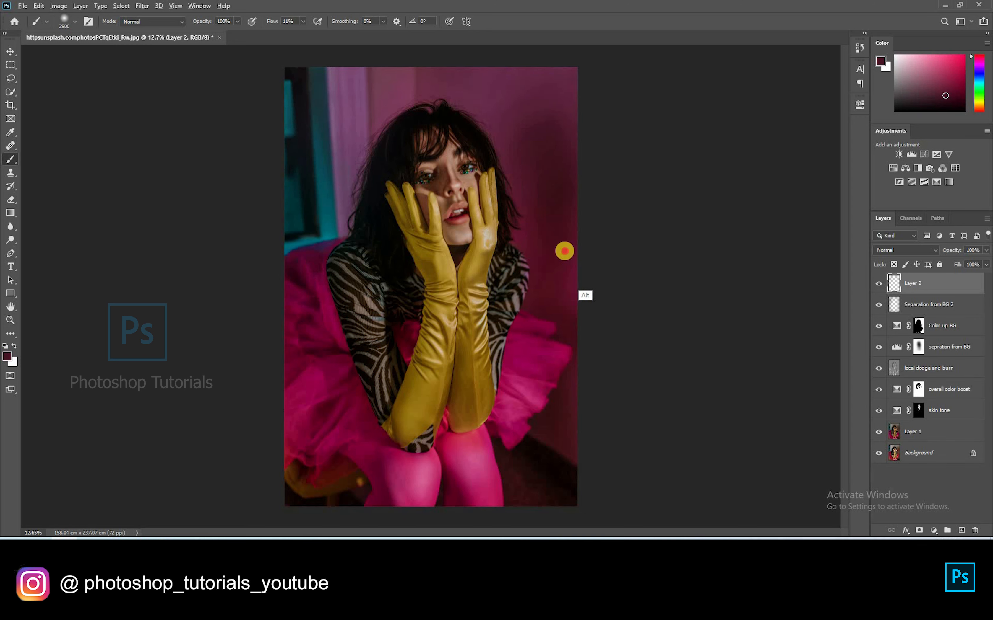
alt+click(567, 269)
alt+click(569, 424)
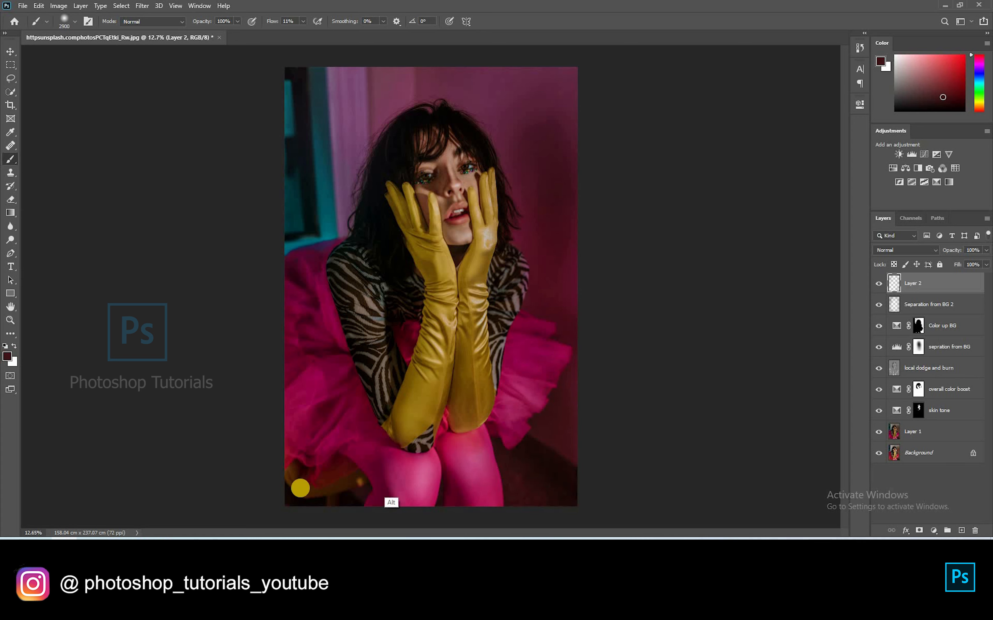
Paint sampled dark orange, teal and pink tones over the chair corner, window and upper and side walls
alt+click(317, 488)
click(321, 474)
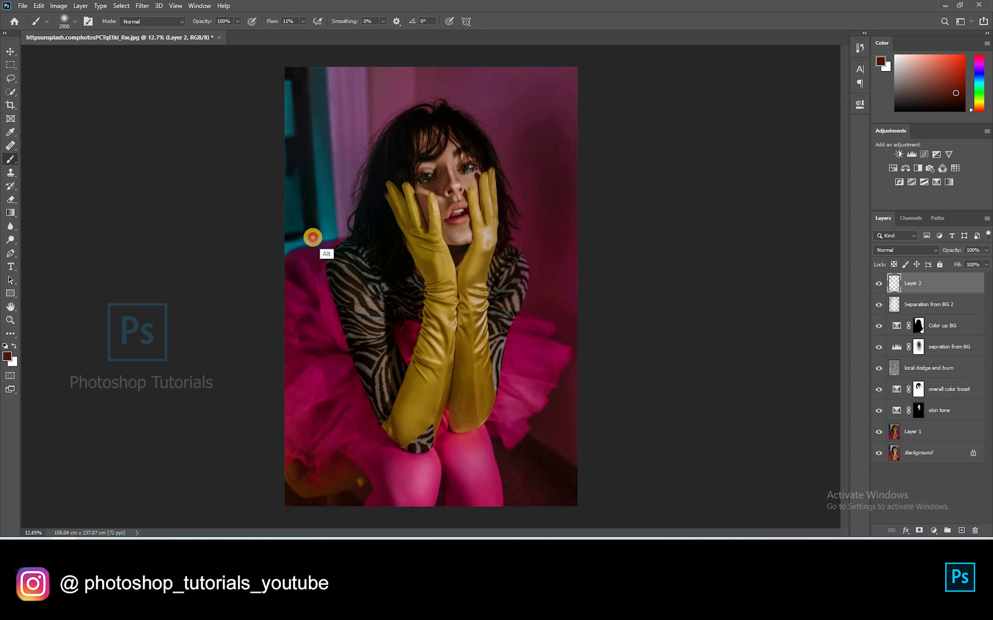
alt+click(313, 232)
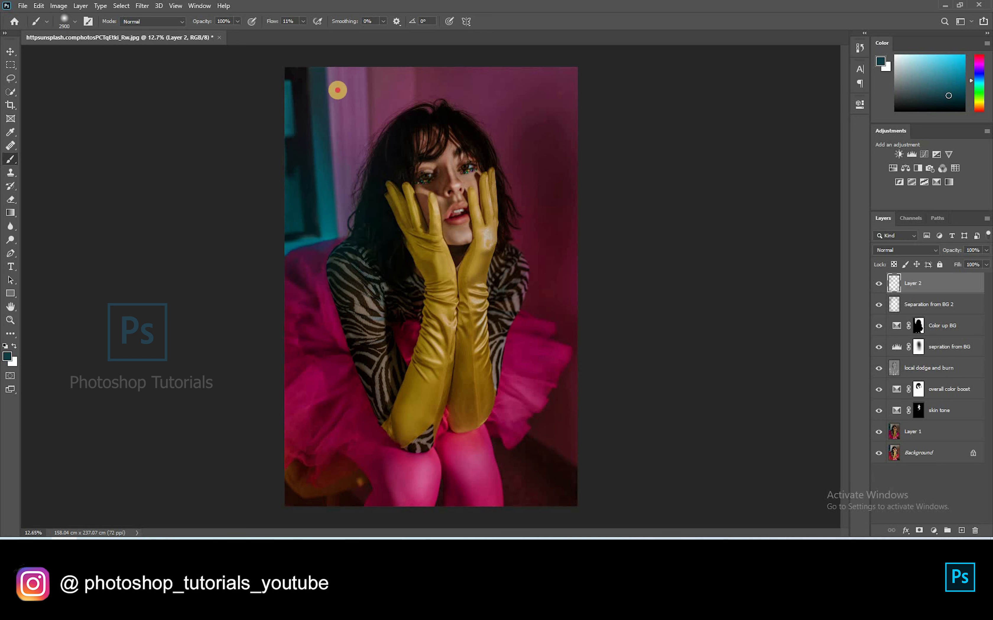
alt+click(391, 93)
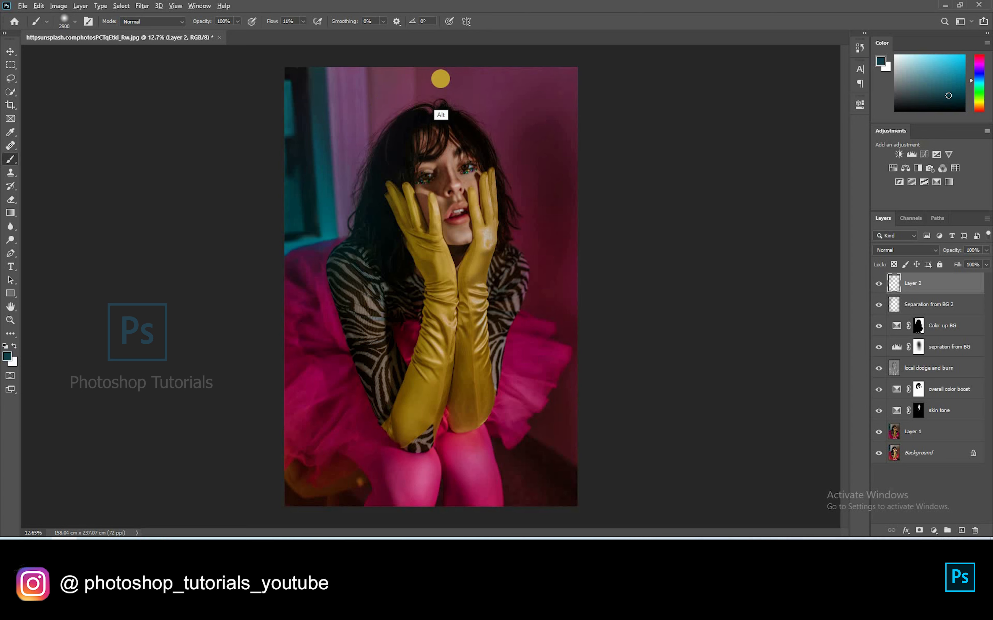
alt+click(441, 79)
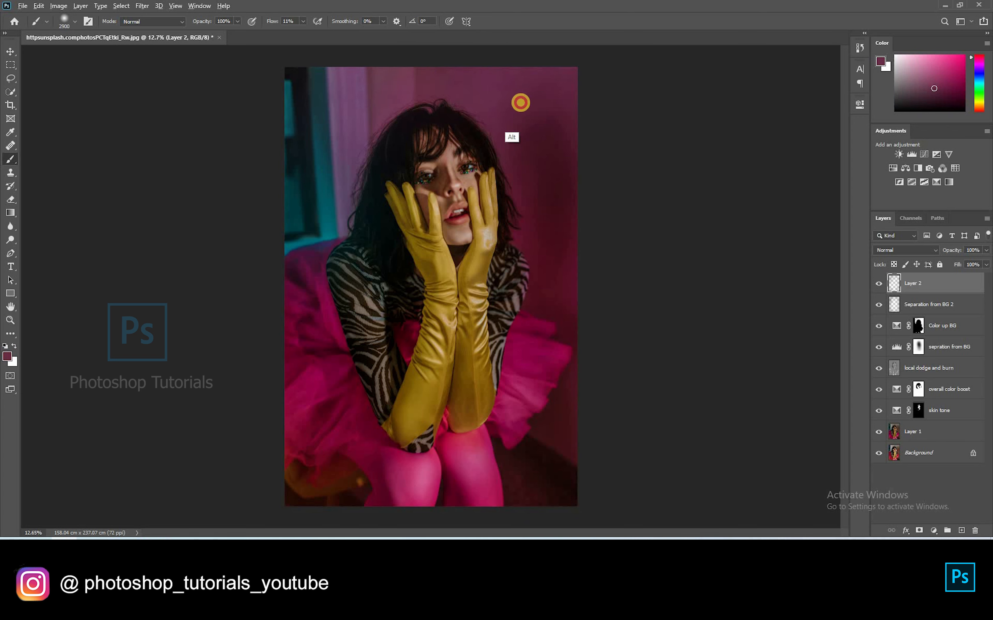
alt+click(570, 124)
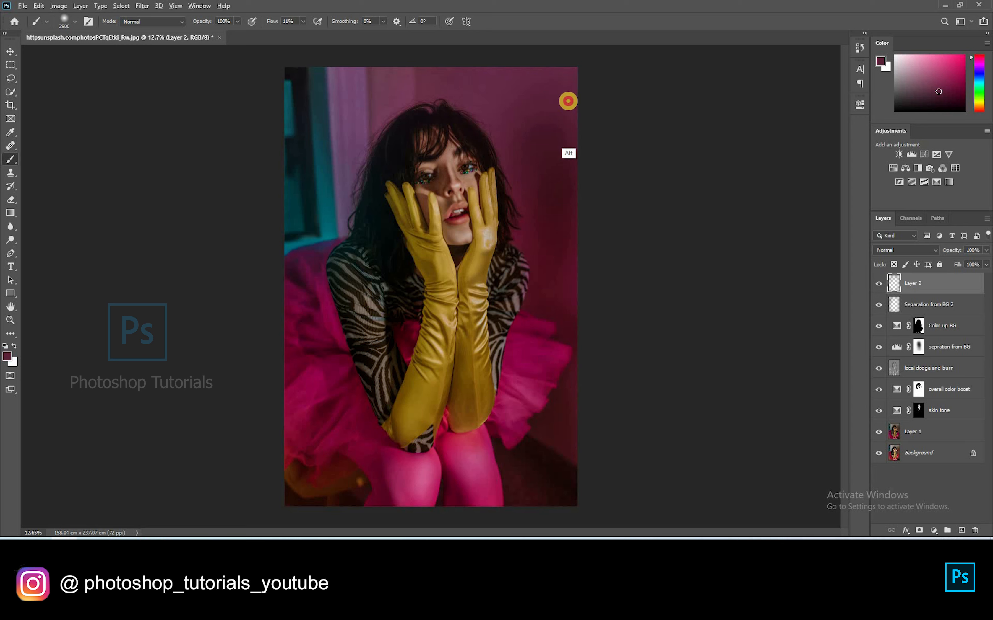
alt+click(572, 269)
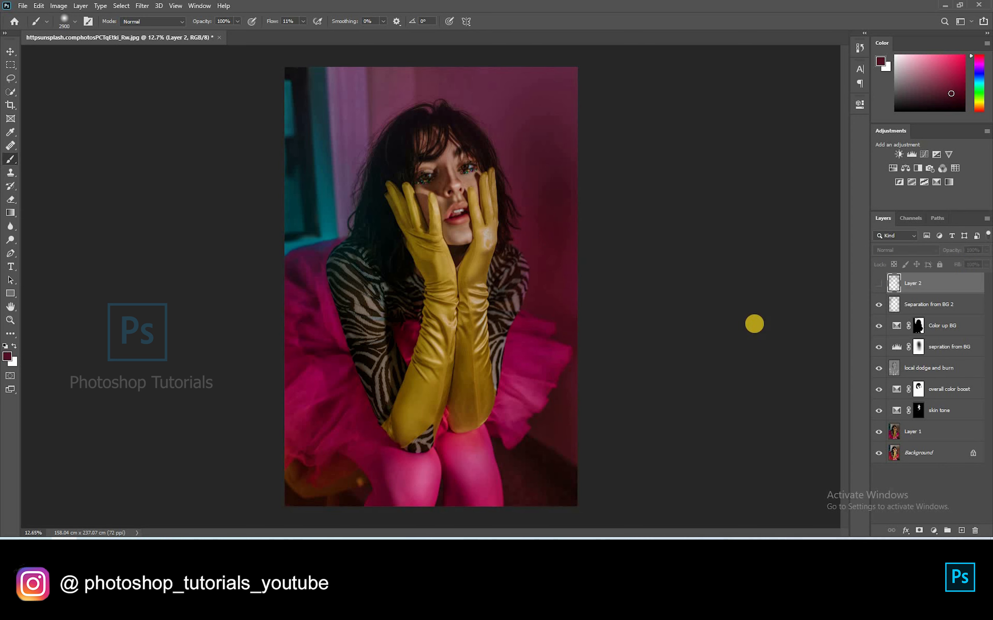
Erase the painted tint over the woman on the new layer with an eraser enlarged from 900 px to 1200 px
key(e)
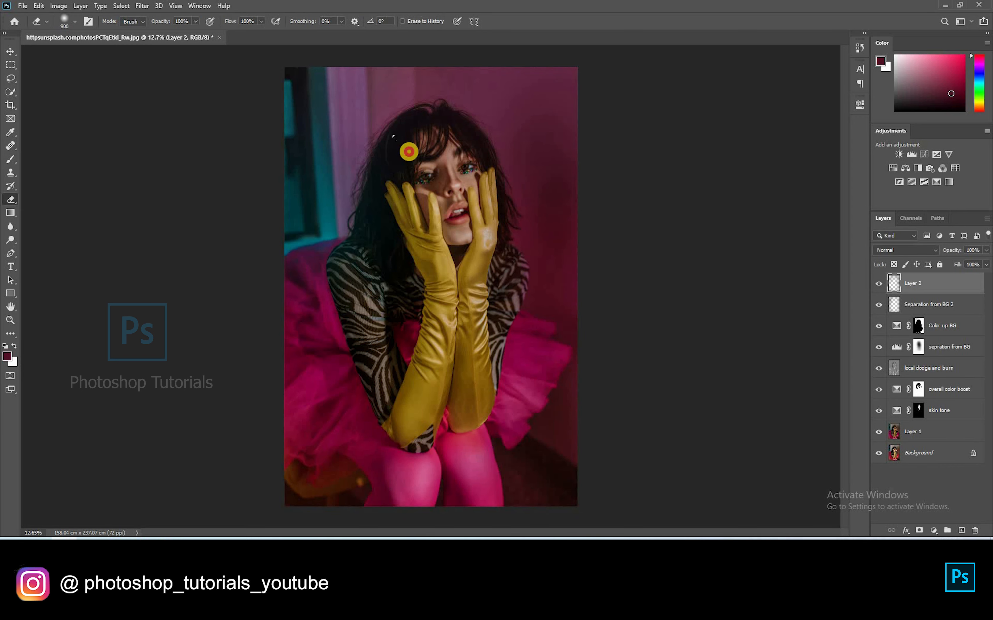
drag(357, 266, 357, 277)
key(bracketright)
key(bracketright)
key(bracketright)
key(bracketright)
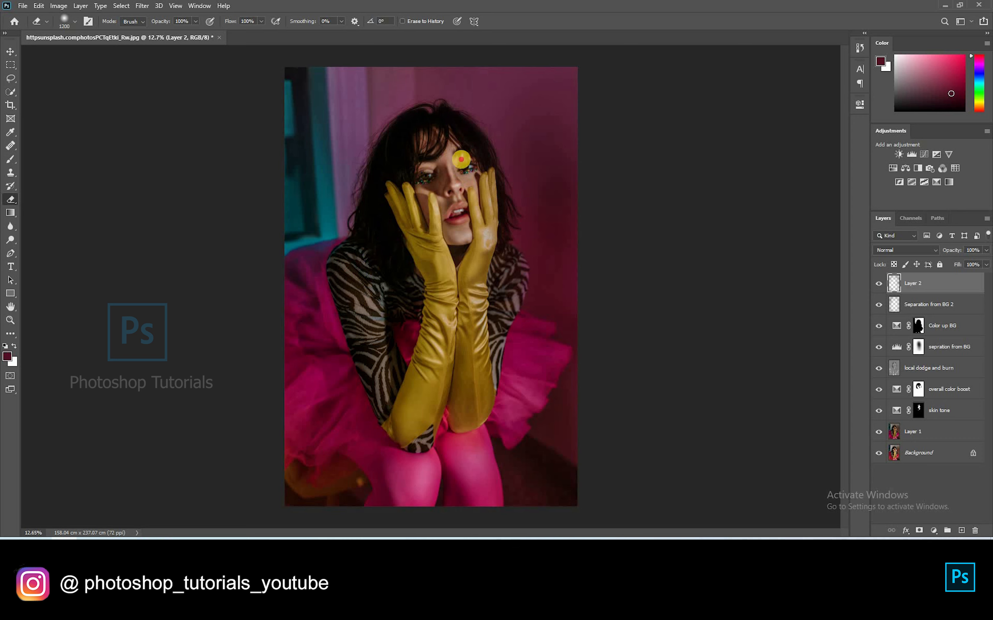
Erase the tint along the woman's striped shoulder and sleeve beside the pink wall with a 175 px eraser
key(bracketleft)
key(bracketleft)
key(bracketleft)
key(bracketleft)
key(bracketleft)
key(bracketleft)
key(bracketleft)
key(bracketleft)
key(bracketleft)
key(bracketleft)
key(bracketleft)
key(bracketleft)
key(bracketleft)
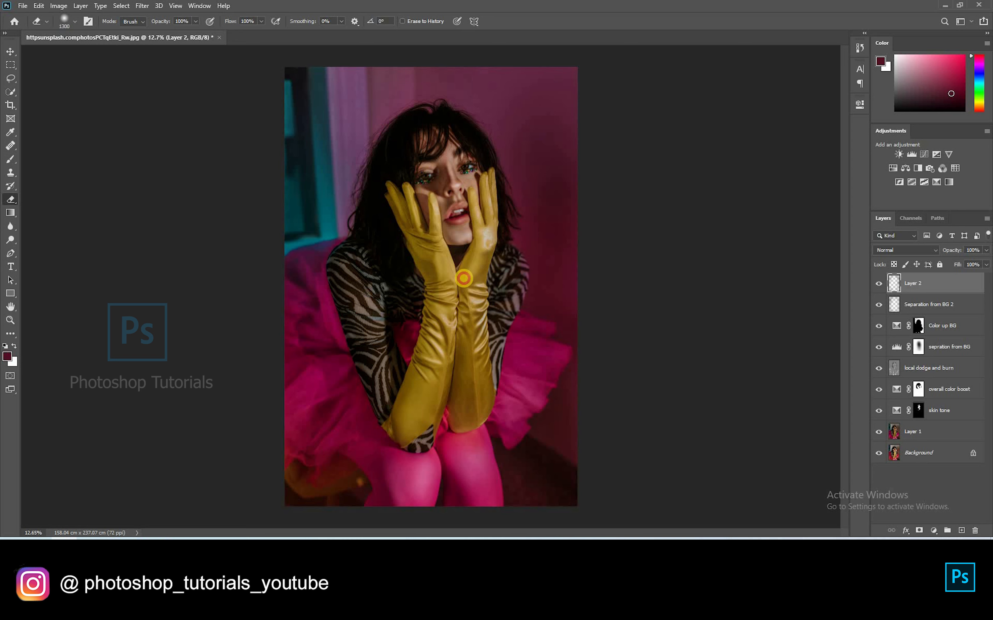
drag(521, 272, 522, 290)
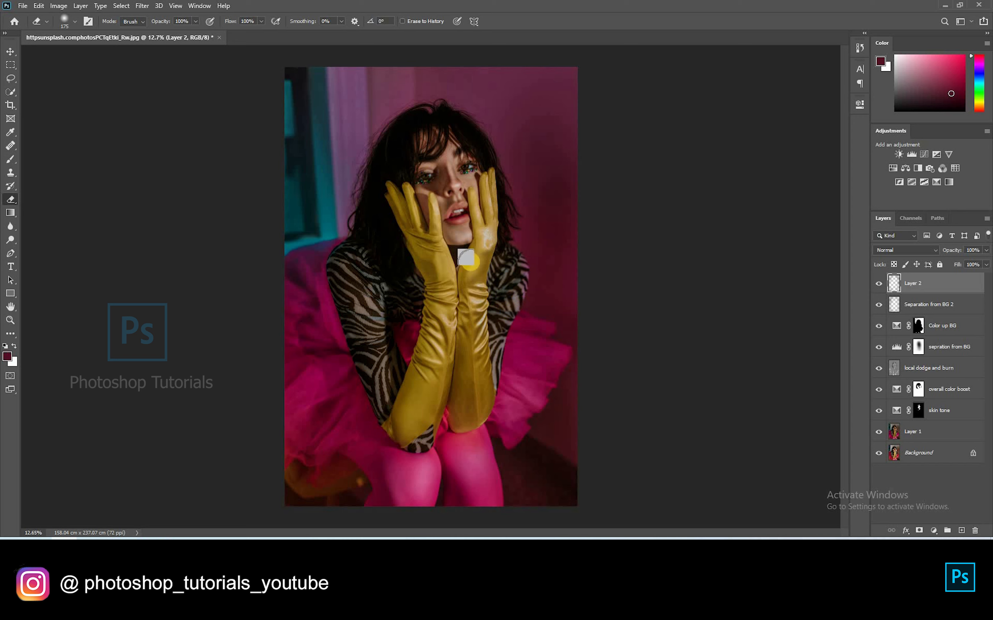
Enlarge the eraser to 1600 px and clear the remaining tint over the woman's body
key(bracketright)
key(bracketright)
key(bracketright)
key(bracketright)
key(bracketright)
key(bracketright)
key(bracketright)
key(bracketright)
key(bracketright)
key(bracketright)
key(bracketright)
key(bracketright)
key(bracketright)
key(bracketright)
key(bracketright)
key(bracketright)
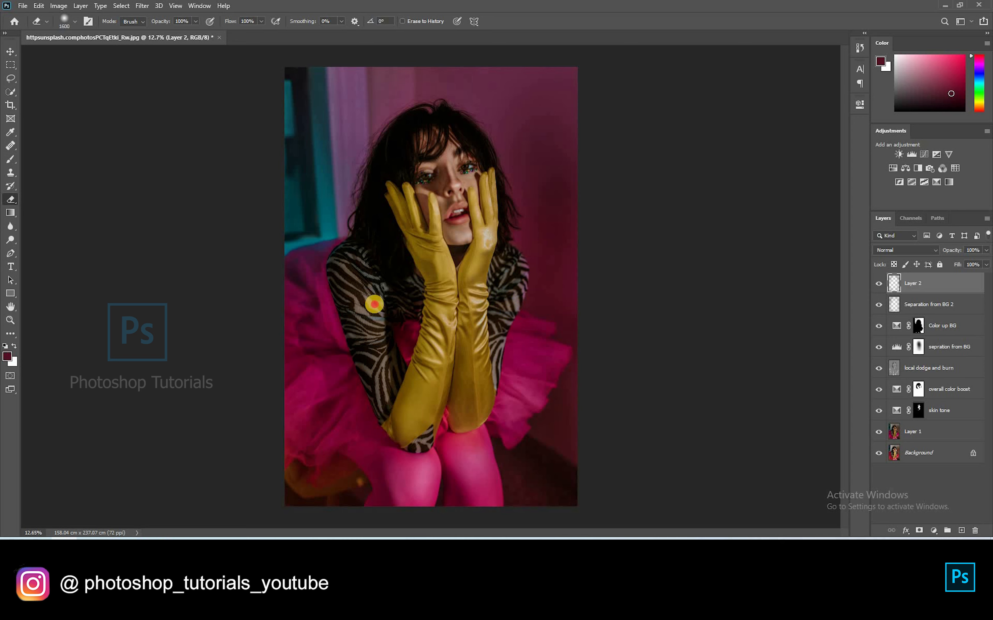
Paint black on the Color up BG mask over the striped sleeve beside the wall with a 175 px brush at 11% flow
click(879, 304)
click(878, 305)
click(918, 327)
key(bracketleft)
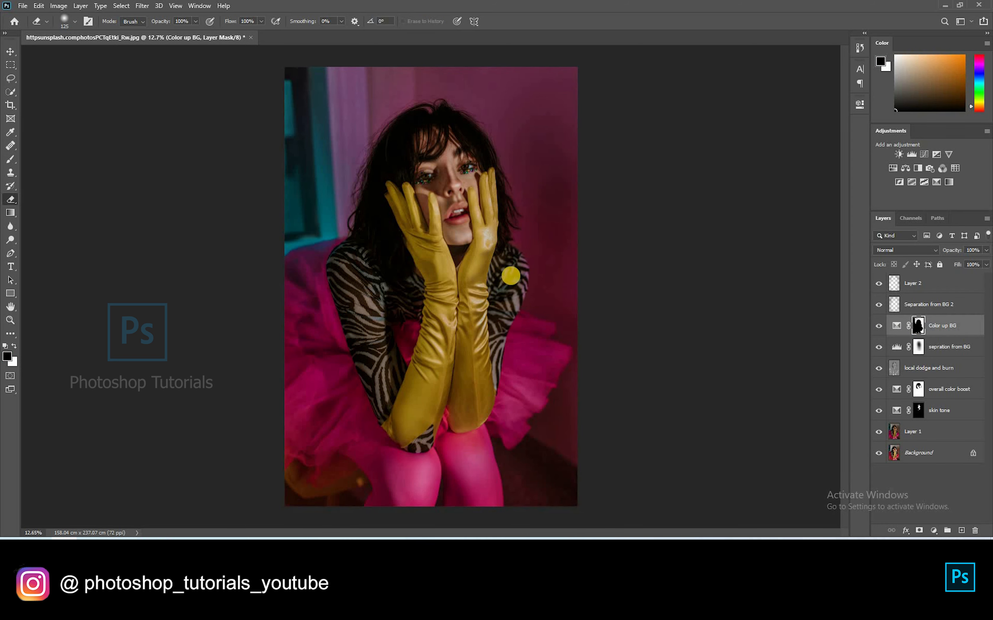
key(b)
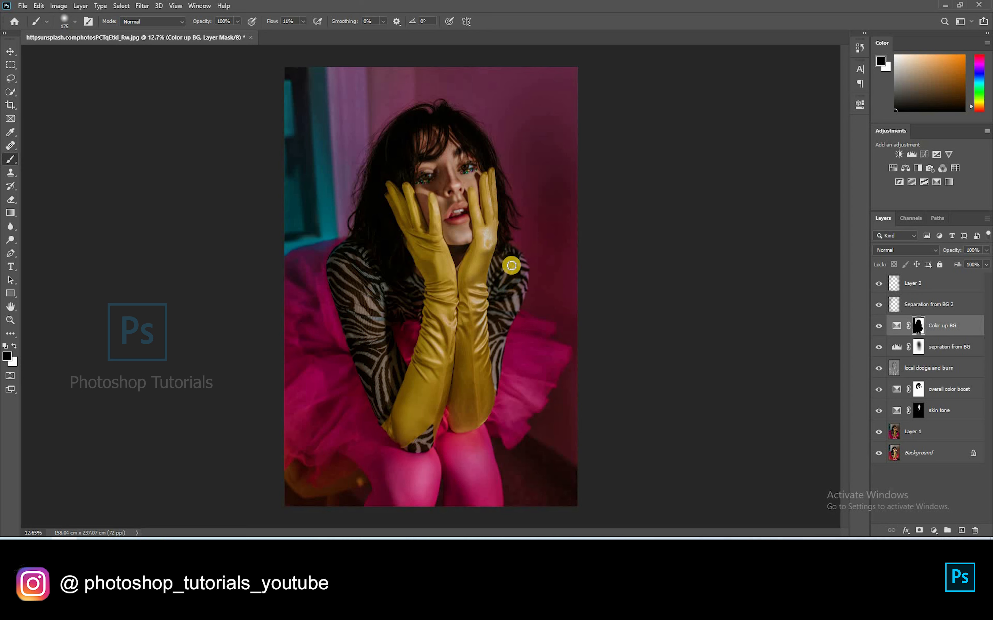
key(x)
key(x)
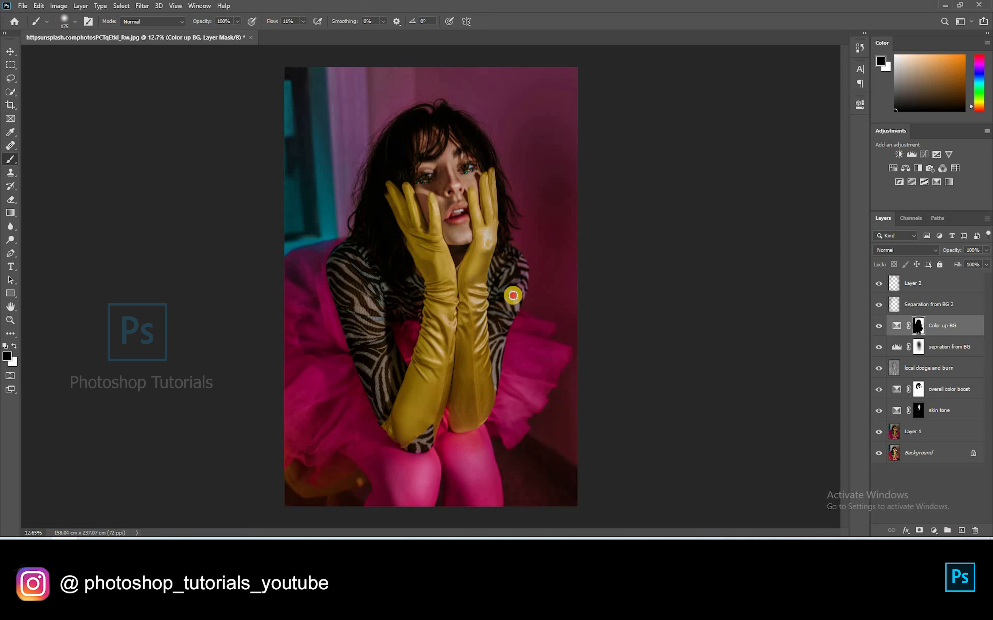
mouse_move(513, 265)
mouse_down()
mouse_move(520, 291)
mouse_move(501, 293)
mouse_move(517, 295)
mouse_move(514, 308)
mouse_move(520, 274)
mouse_up()
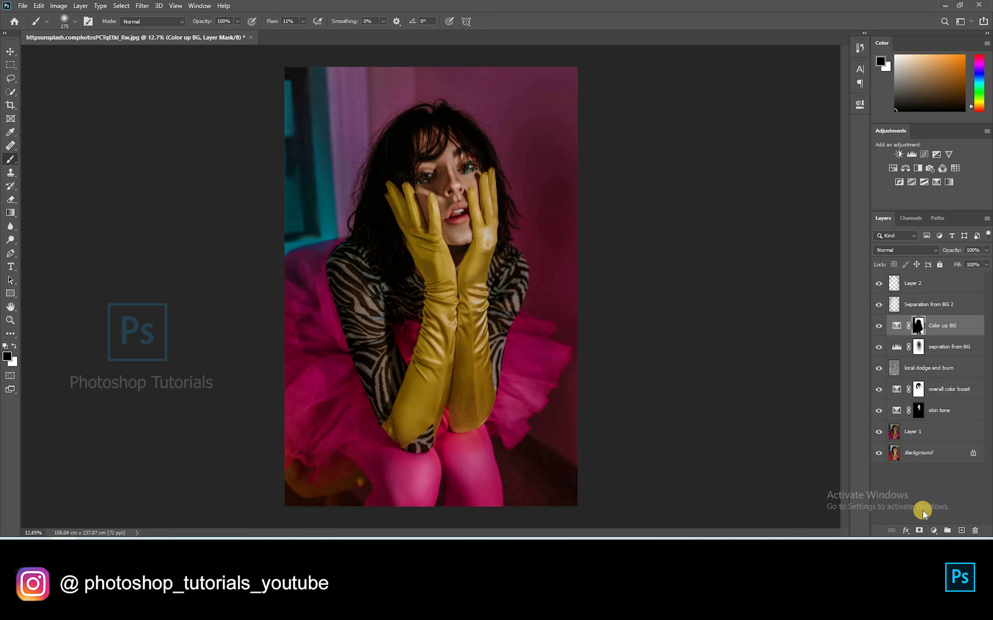
Compare the photo with the Color up BG layer hidden and shown, and rename the top layer as fog effect
click(878, 325)
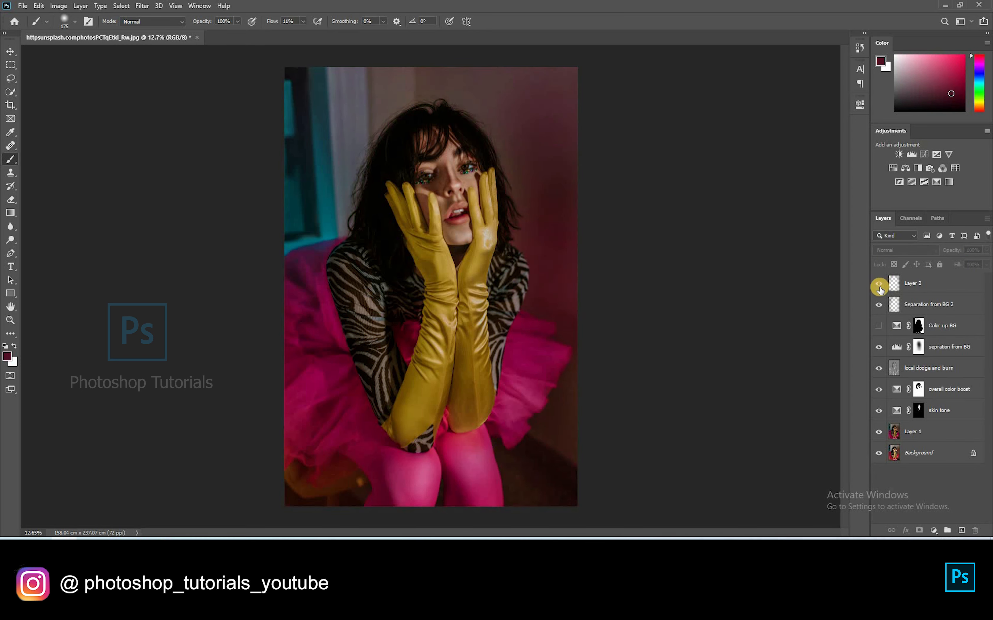
click(877, 323)
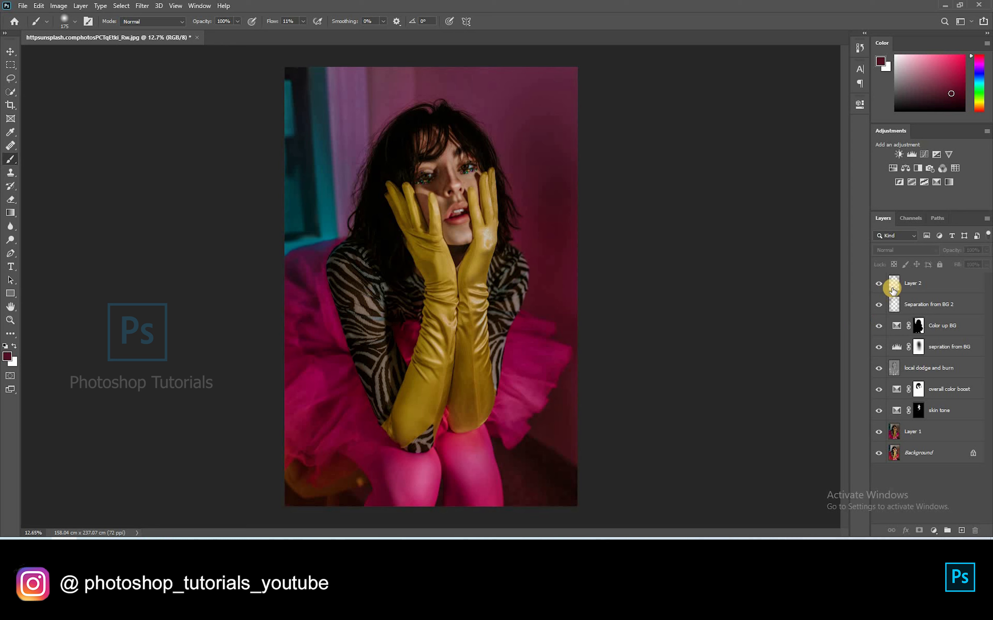
double_click(904, 289)
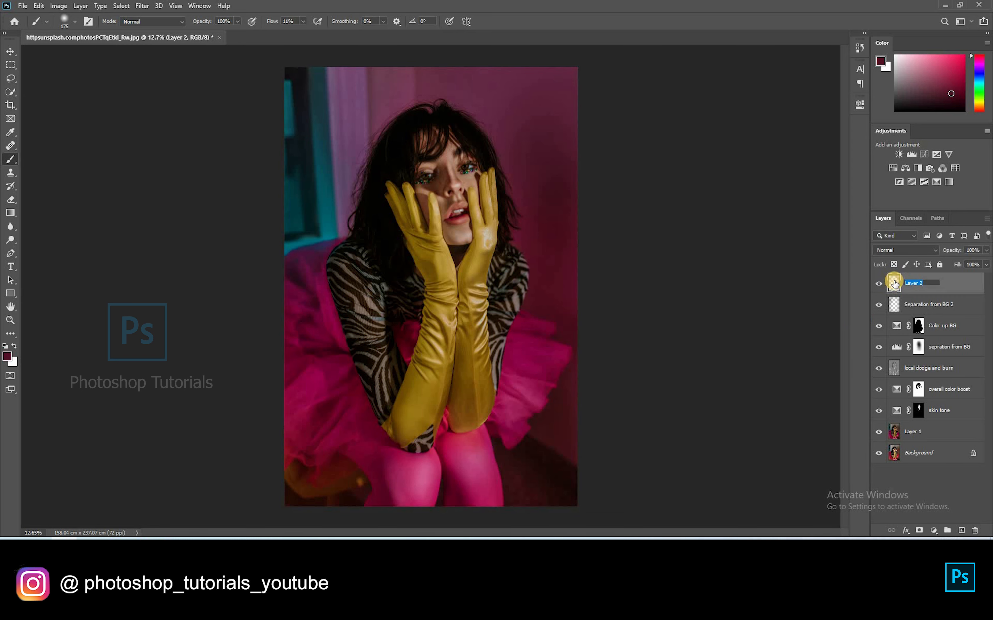
text(fog effect)
key(Return)
click(895, 466)
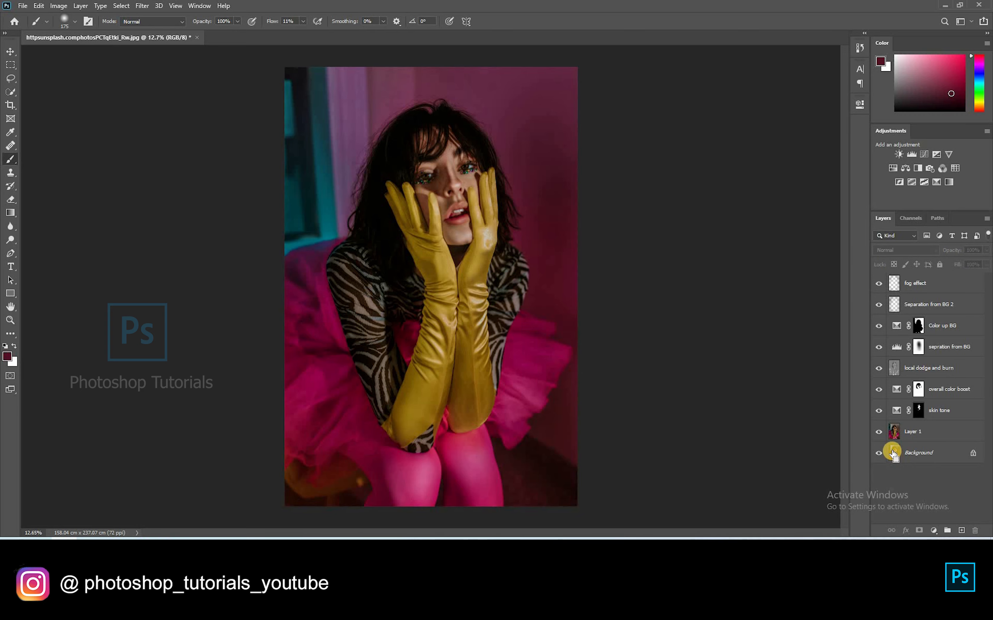
key(ctrl+alt+shift+e)
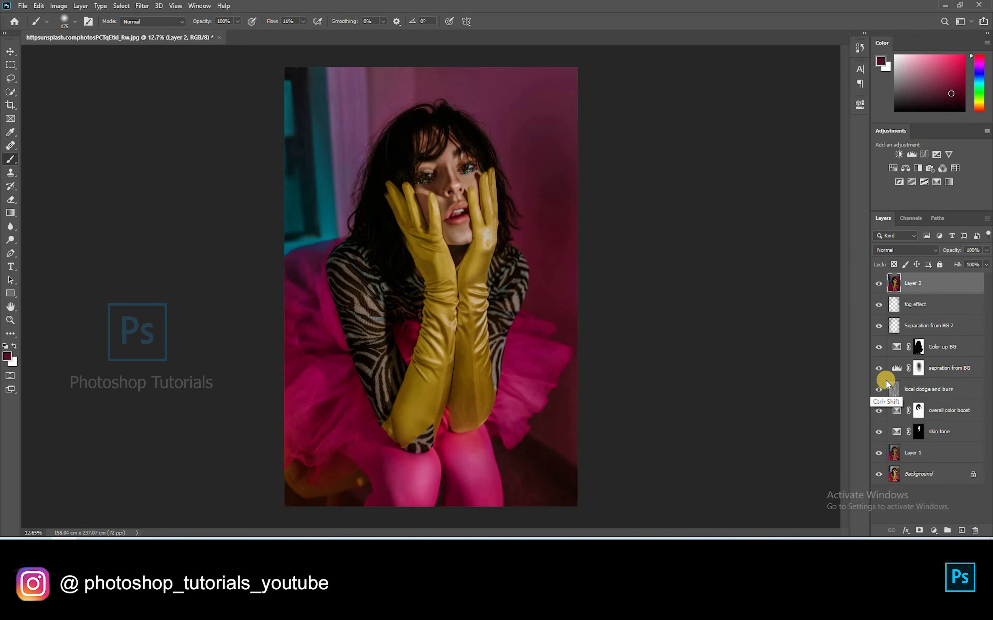
key(ctrl+shift+a)
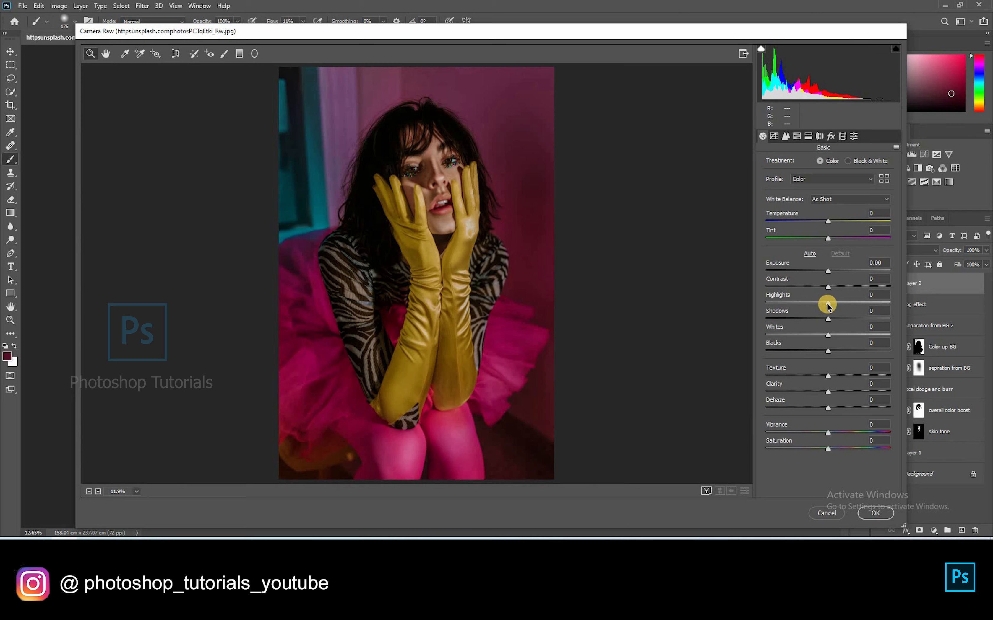
click(842, 319)
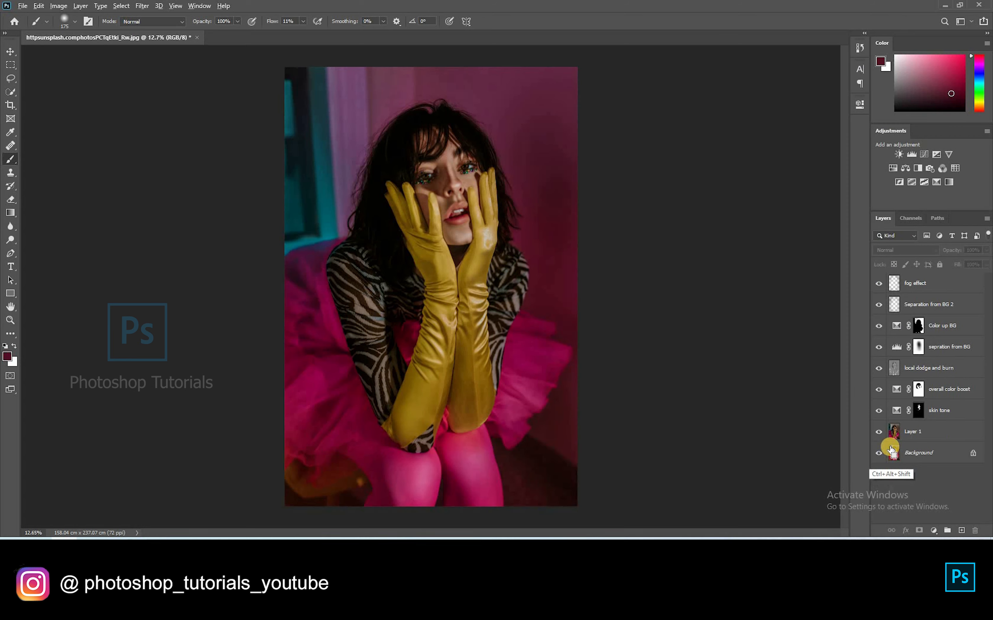
Stamp all visible layers into a new merged layer above the fog effect layer
key(ctrl+shift+alt+e)
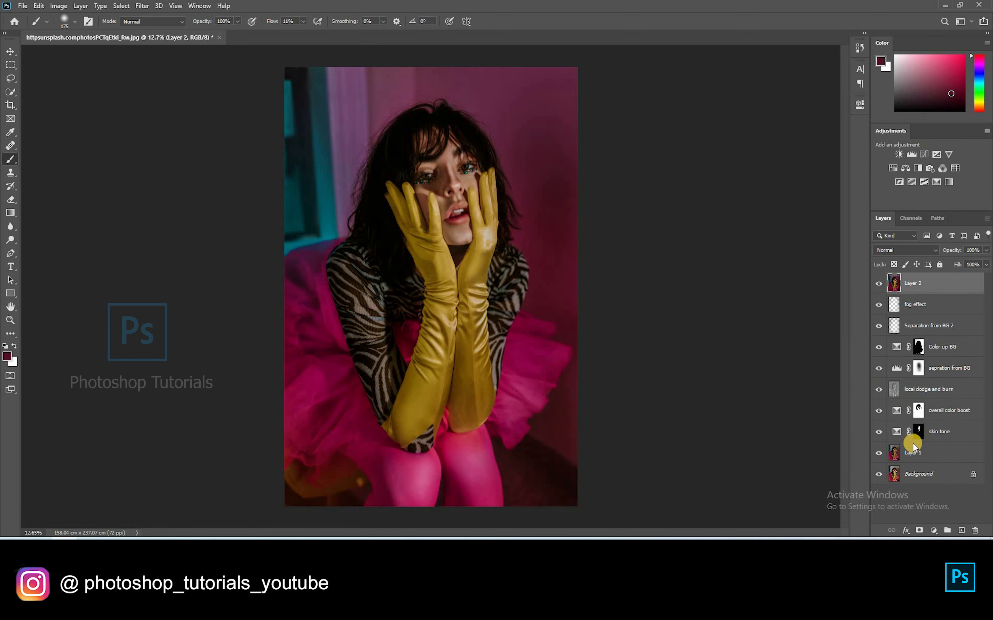
Open the merged layer in the Camera Raw filter and set Exposure +0.15, Highlights -6, Shadows +23 and Texture +3
key(ctrl+shift+a)
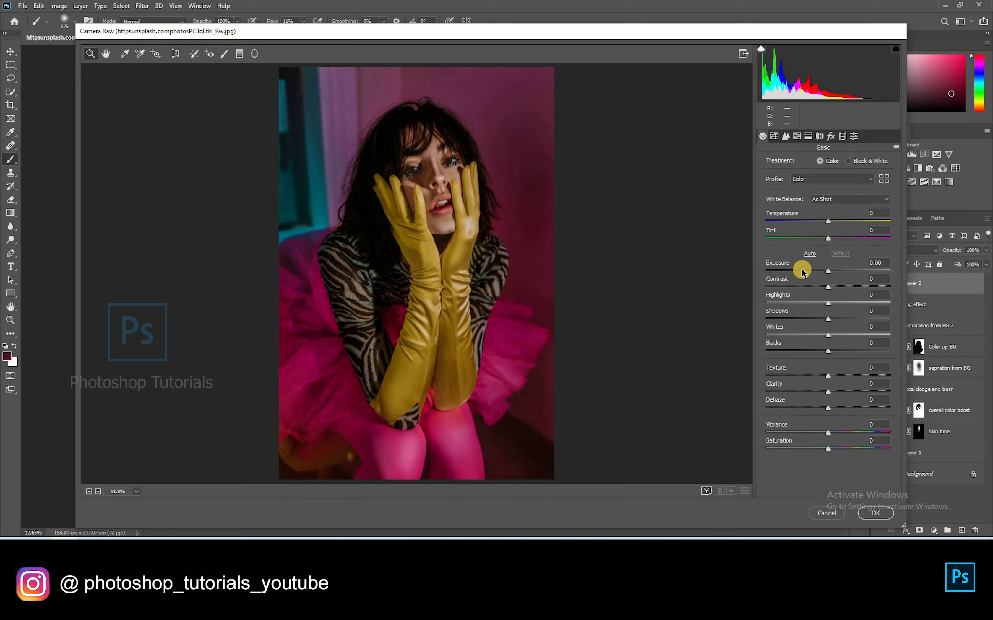
click(824, 304)
click(842, 318)
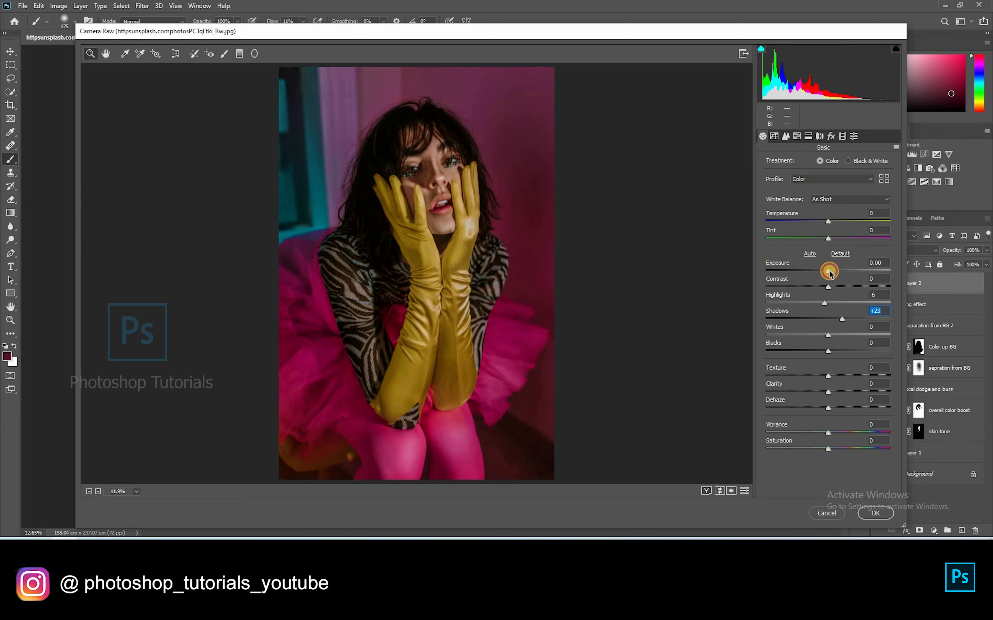
drag(830, 272, 833, 272)
click(833, 377)
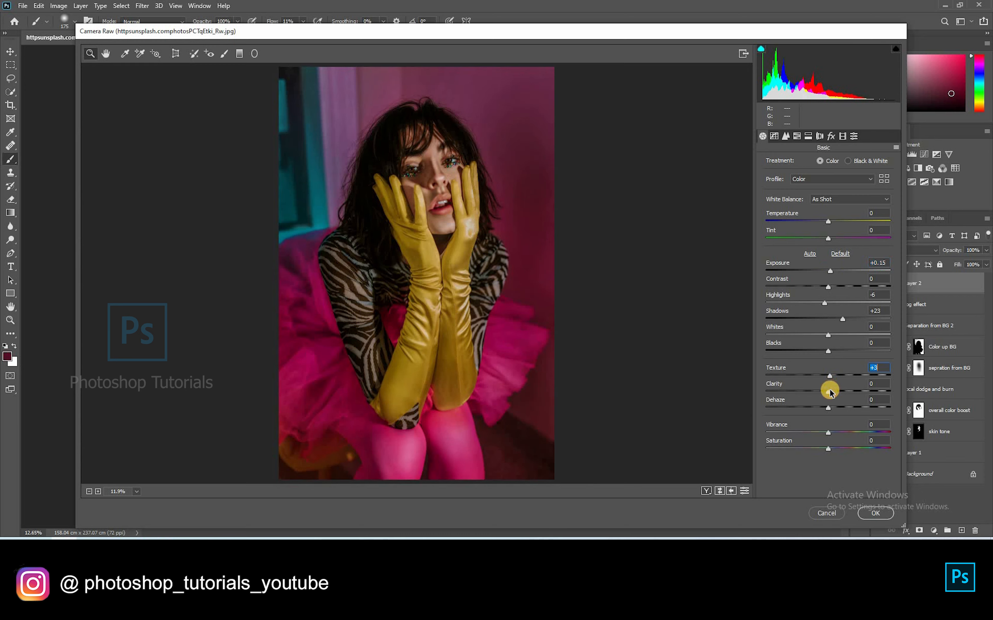
Shape the parametric tone curve with Highlights +8, Lights +11, Darks -6 and Shadows -6
click(774, 135)
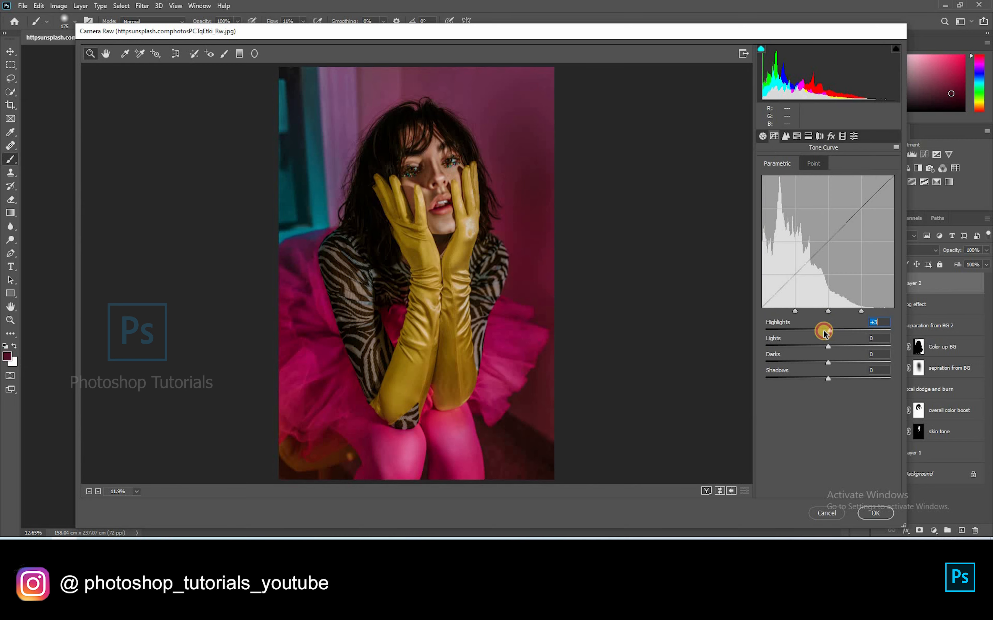
drag(829, 330, 825, 379)
click(831, 345)
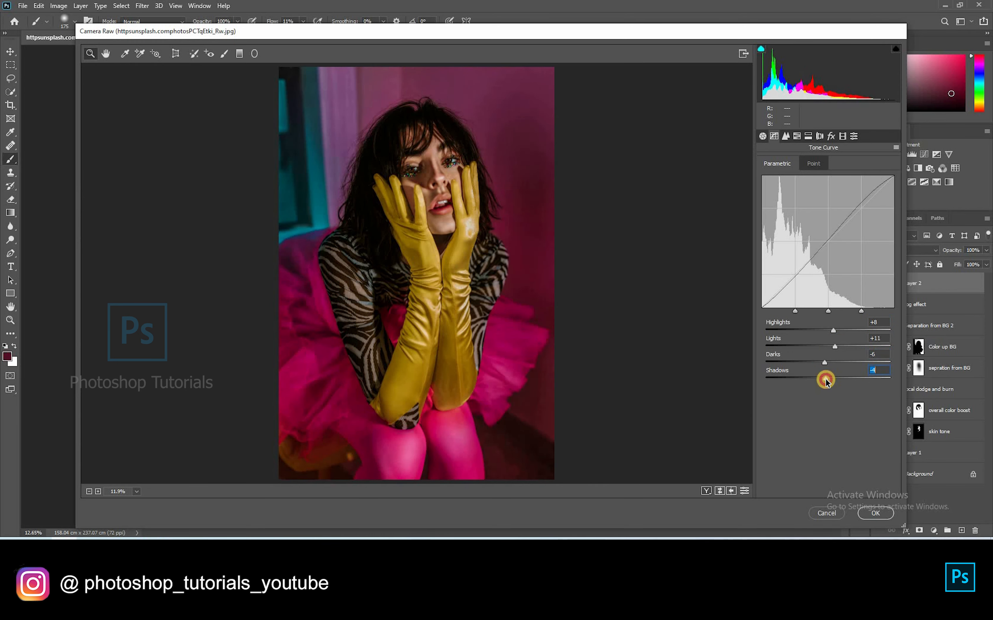
Split-tone the photo with highlights at hue 146 and saturation 32, and shadows at hue 0 and saturation 19
click(805, 136)
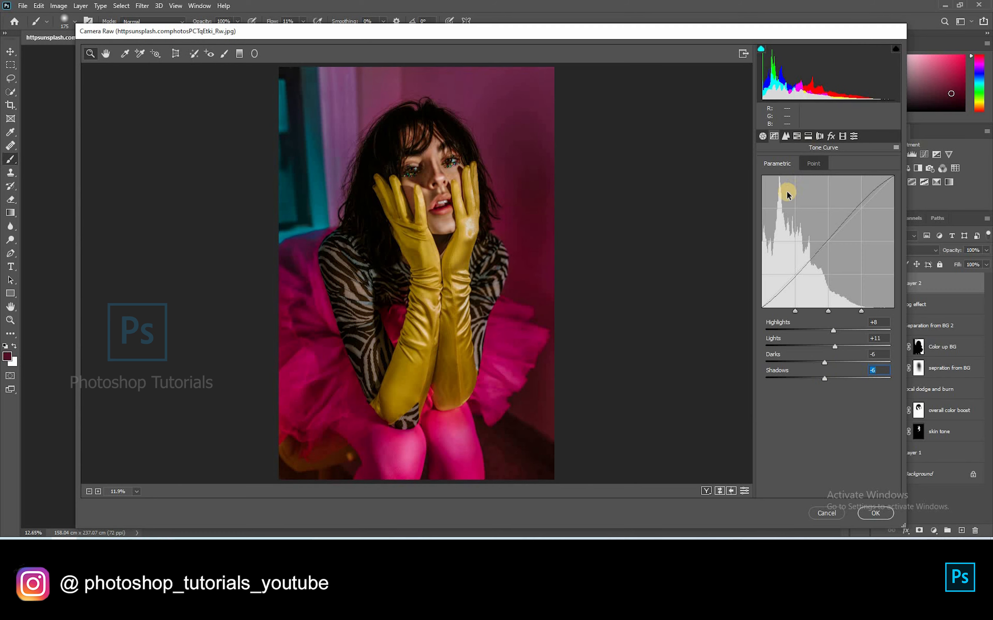
drag(767, 176, 792, 197)
drag(792, 177, 817, 200)
click(859, 179)
click(790, 275)
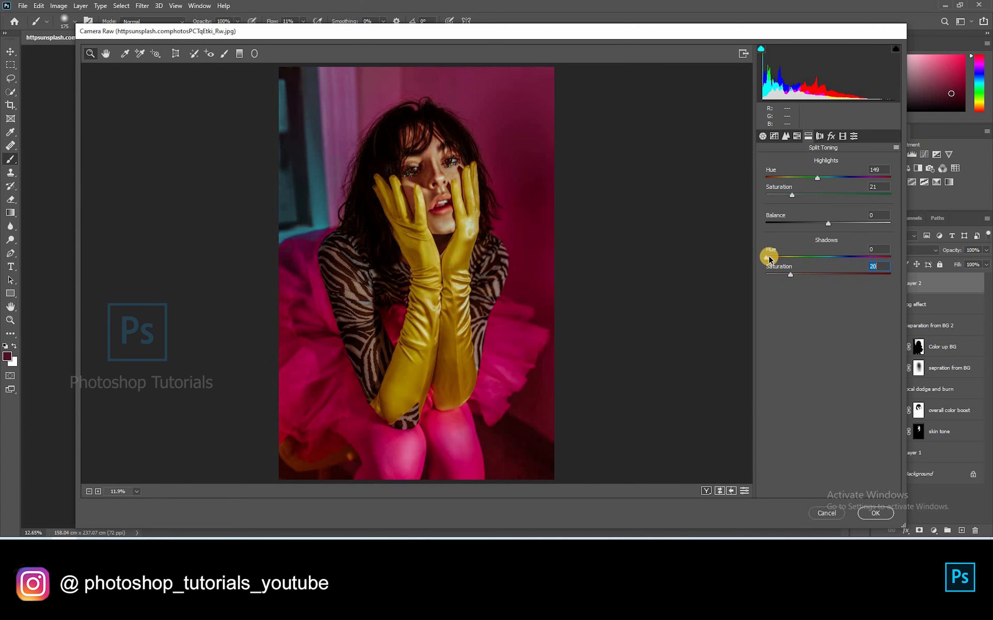
drag(783, 258, 763, 265)
click(803, 275)
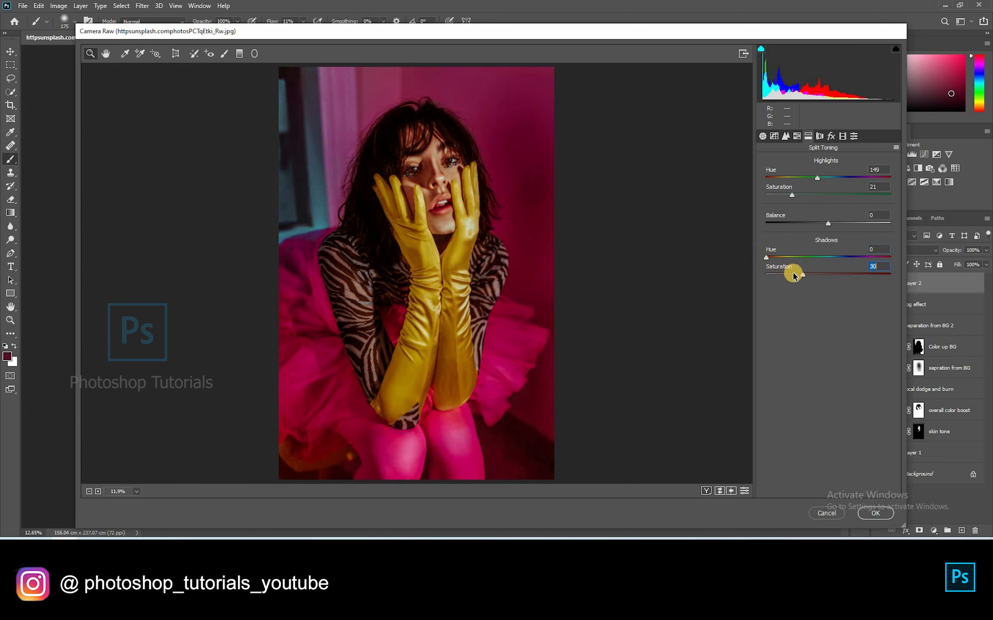
drag(797, 259, 755, 259)
drag(813, 181, 828, 200)
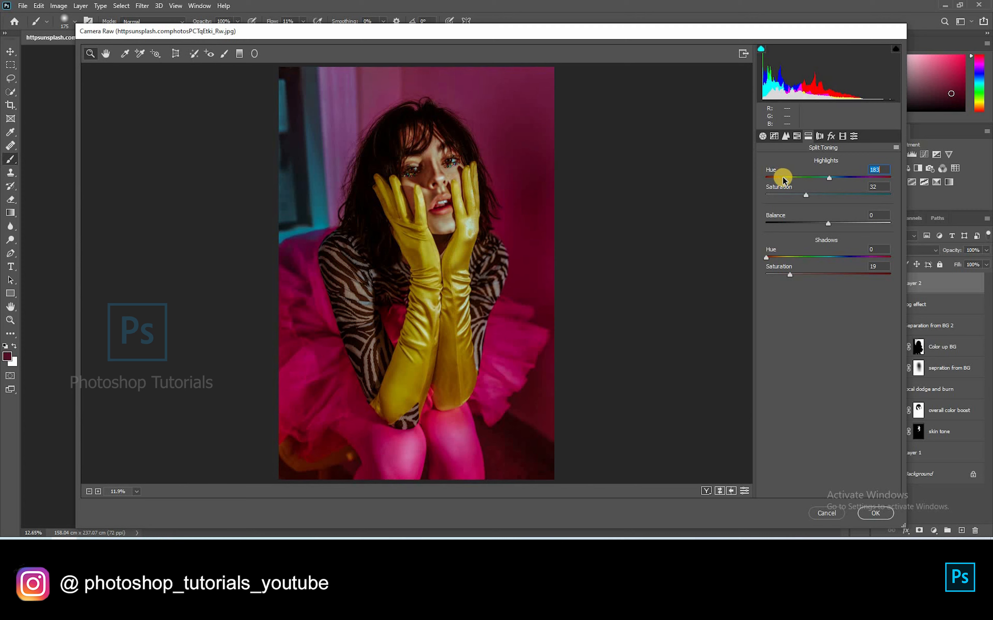
drag(790, 180, 823, 185)
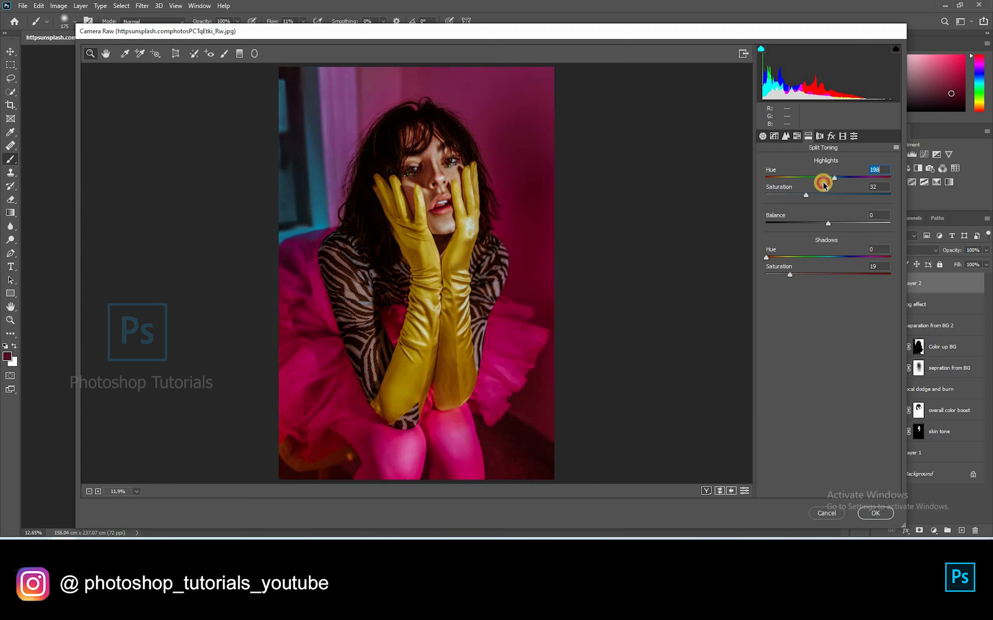
drag(815, 189, 816, 190)
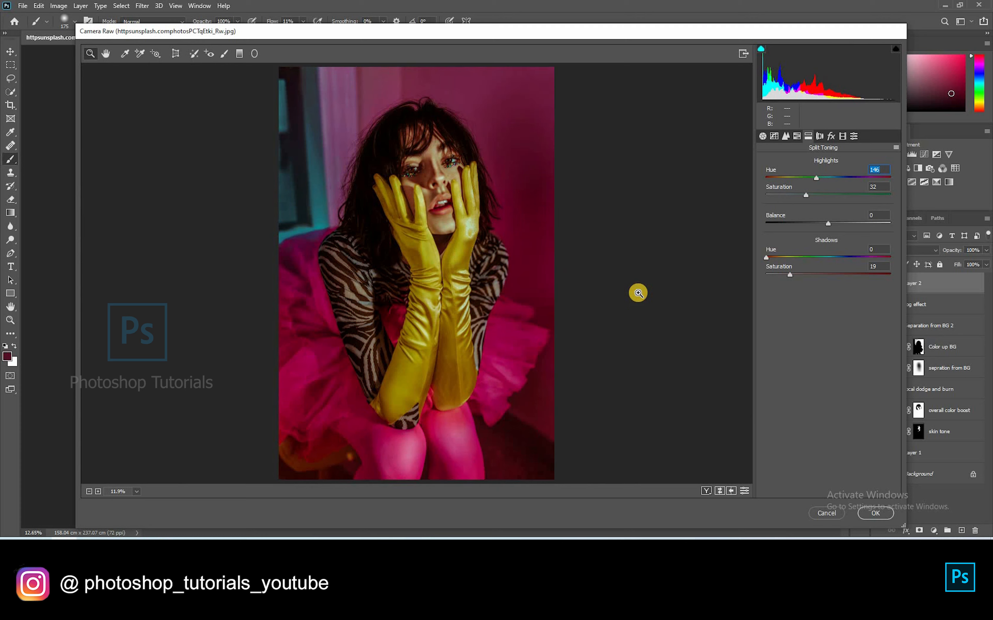
Darken the surroundings with an oval radial filter around the woman at Exposure -1.20 and Contrast -39, and apply the Camera Raw edits
click(254, 54)
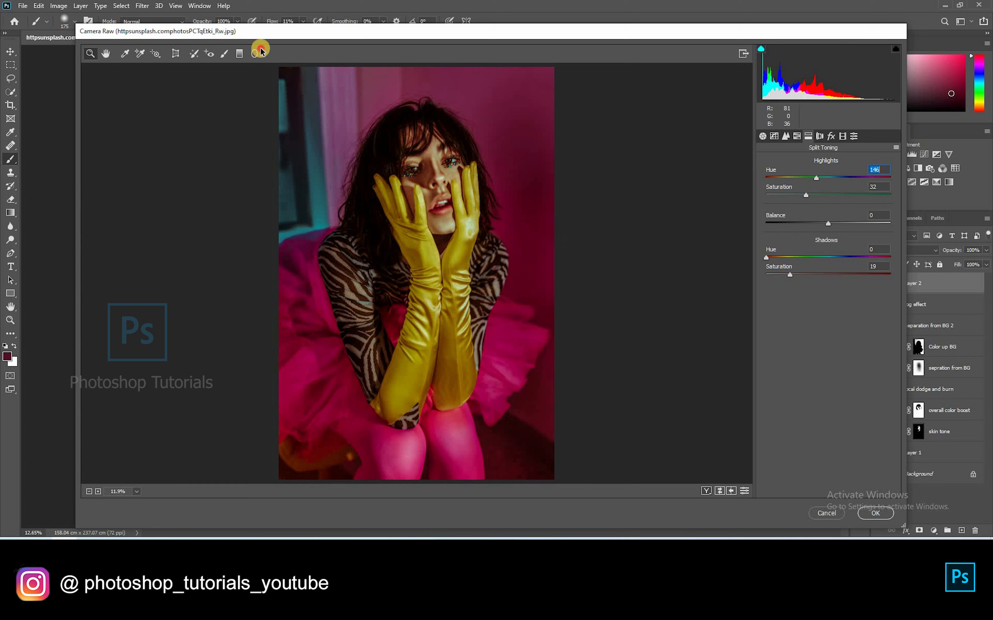
click(254, 54)
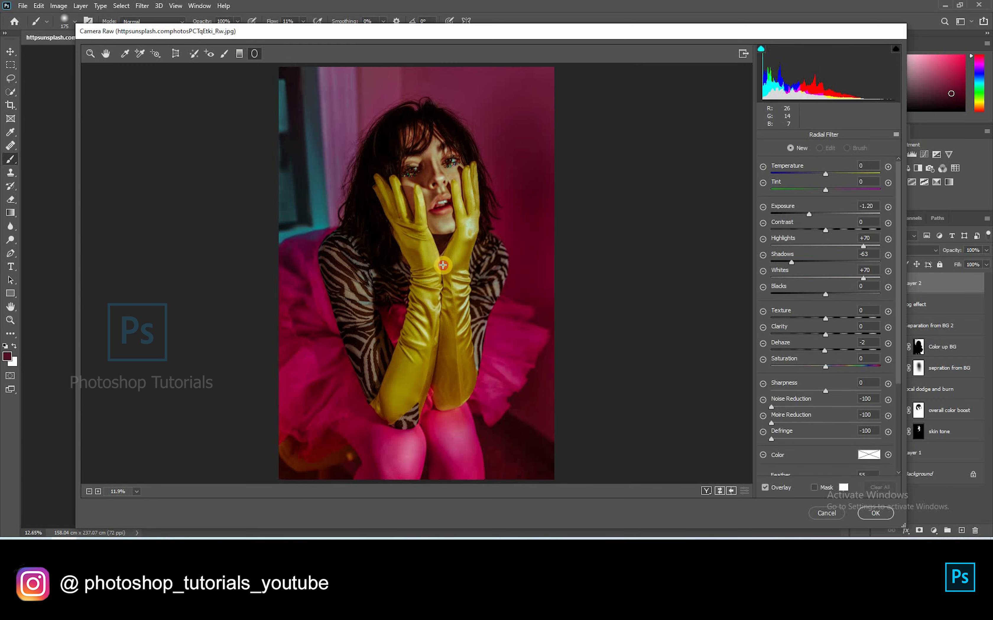
drag(439, 244, 521, 370)
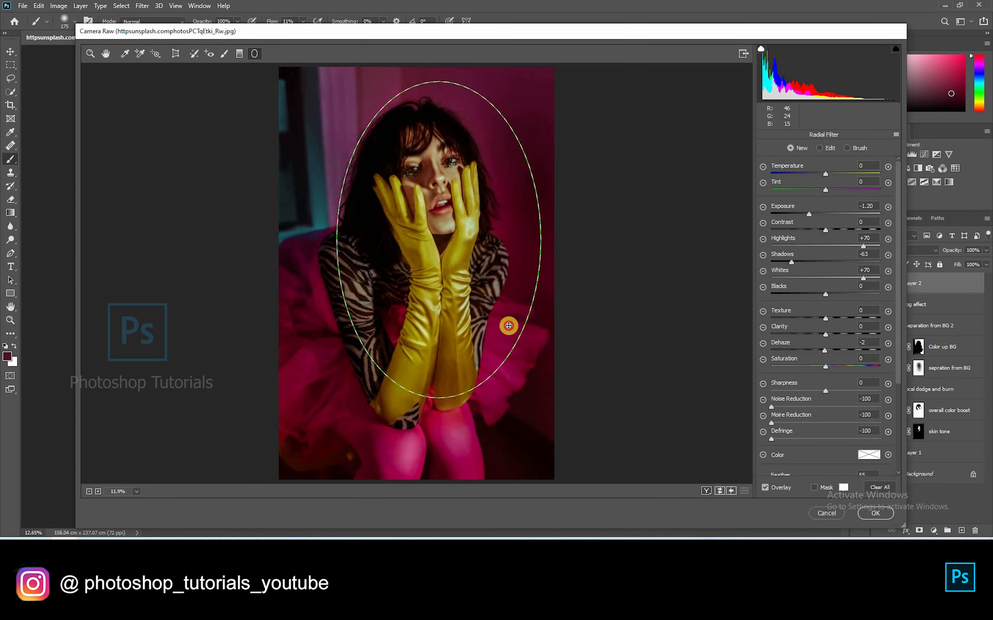
mouse_move(501, 328)
mouse_down()
mouse_move(492, 341)
mouse_move(491, 332)
mouse_up()
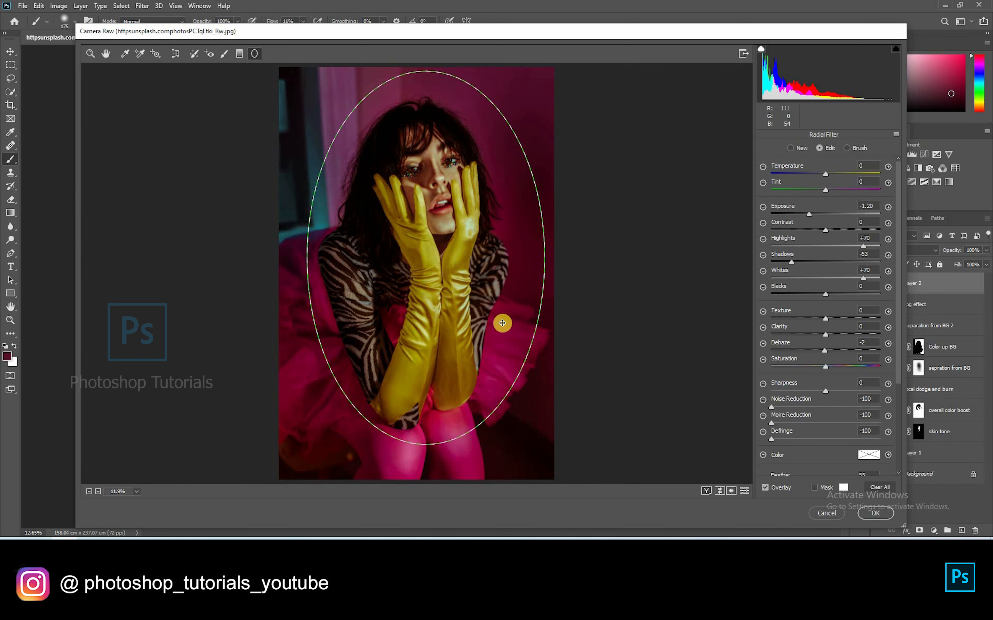
mouse_move(807, 215)
mouse_down()
mouse_move(803, 229)
mouse_move(822, 229)
mouse_move(804, 229)
mouse_move(809, 214)
mouse_up()
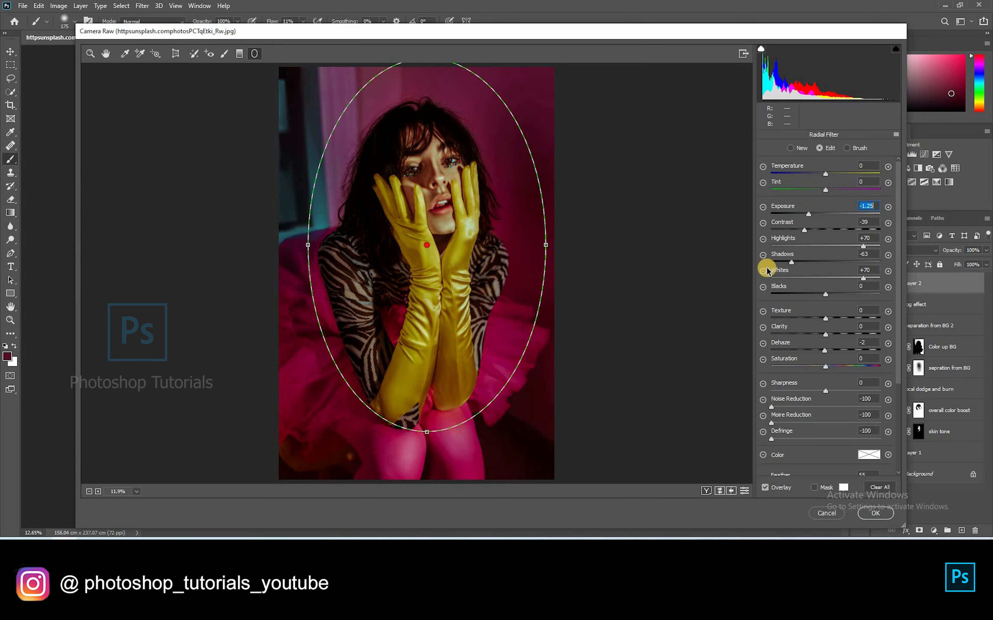
click(871, 516)
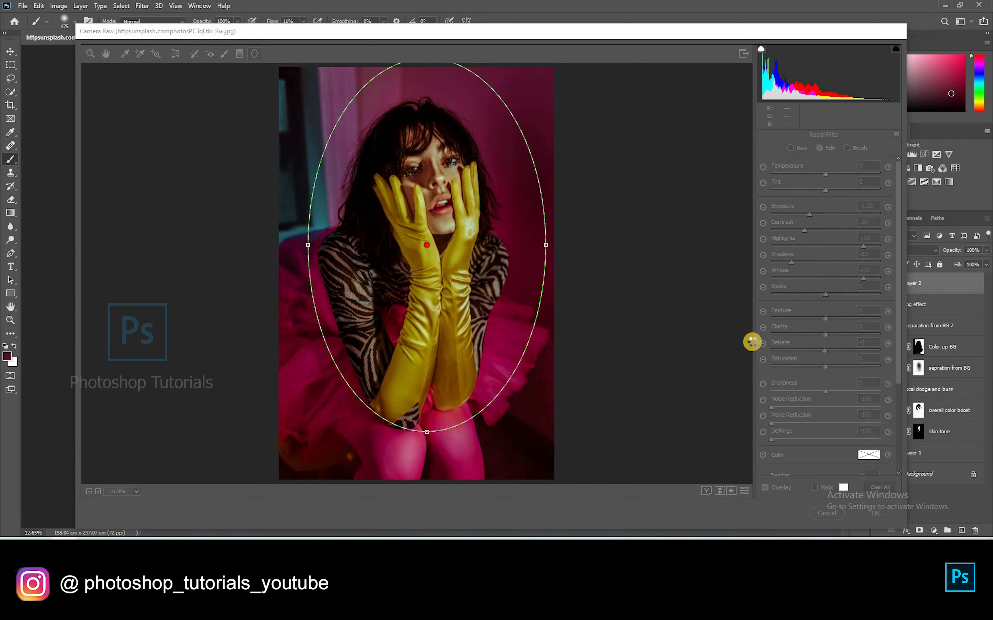